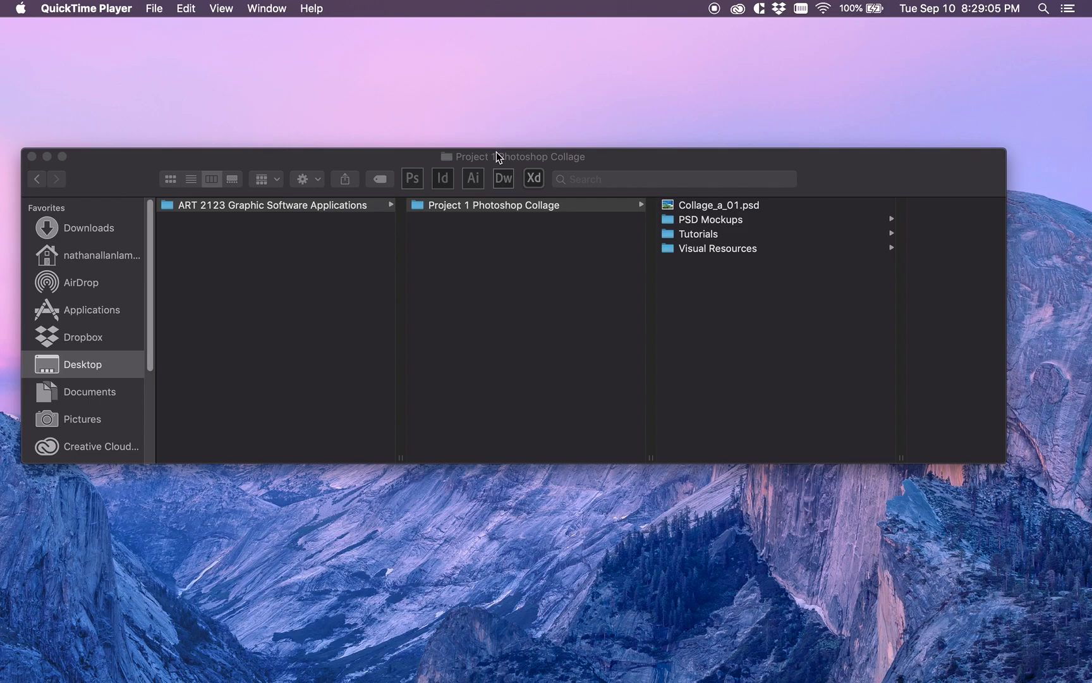
Step: Preview Collage_a_01.psd from the Project 1 Photoshop Collage folder at a large size and close the preview
{"action": "left_click", "coordinate": [715, 208]}
{"action": "double_click", "coordinate": [714, 207]}
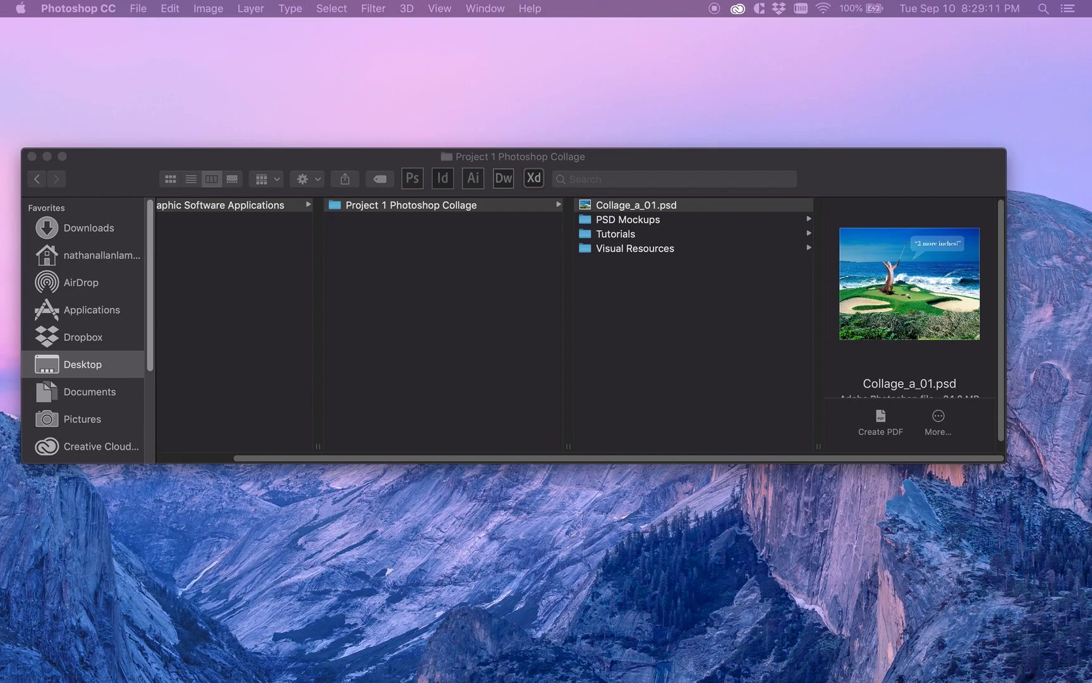
{"action": "left_click", "coordinate": [671, 168]}
{"action": "key", "text": "space"}
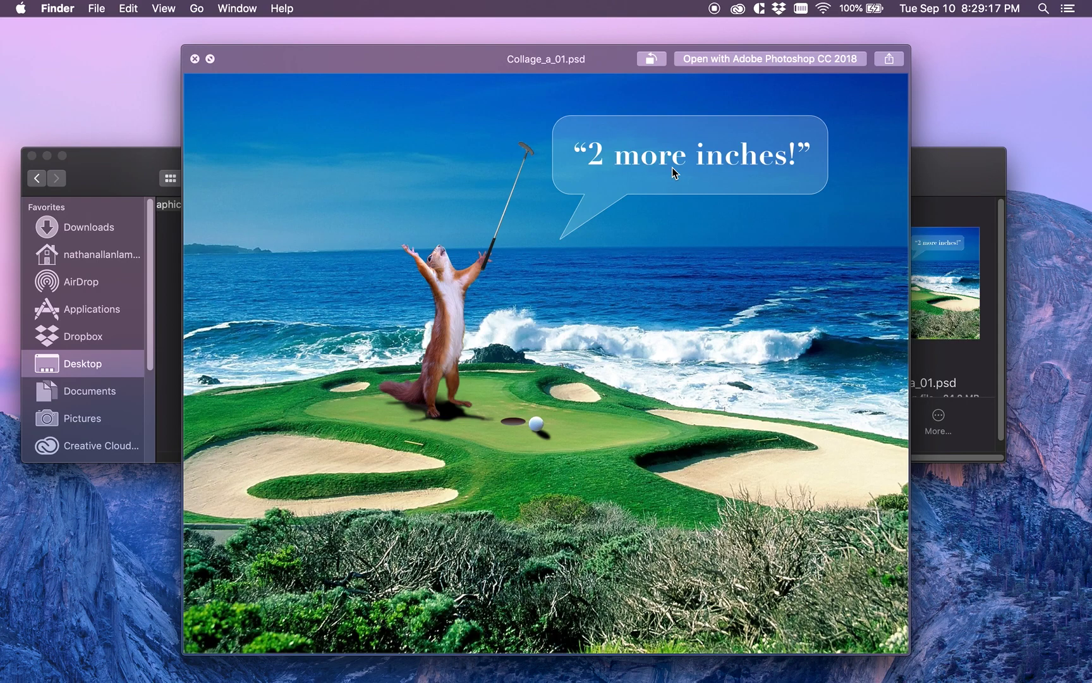
{"action": "key", "text": "space"}
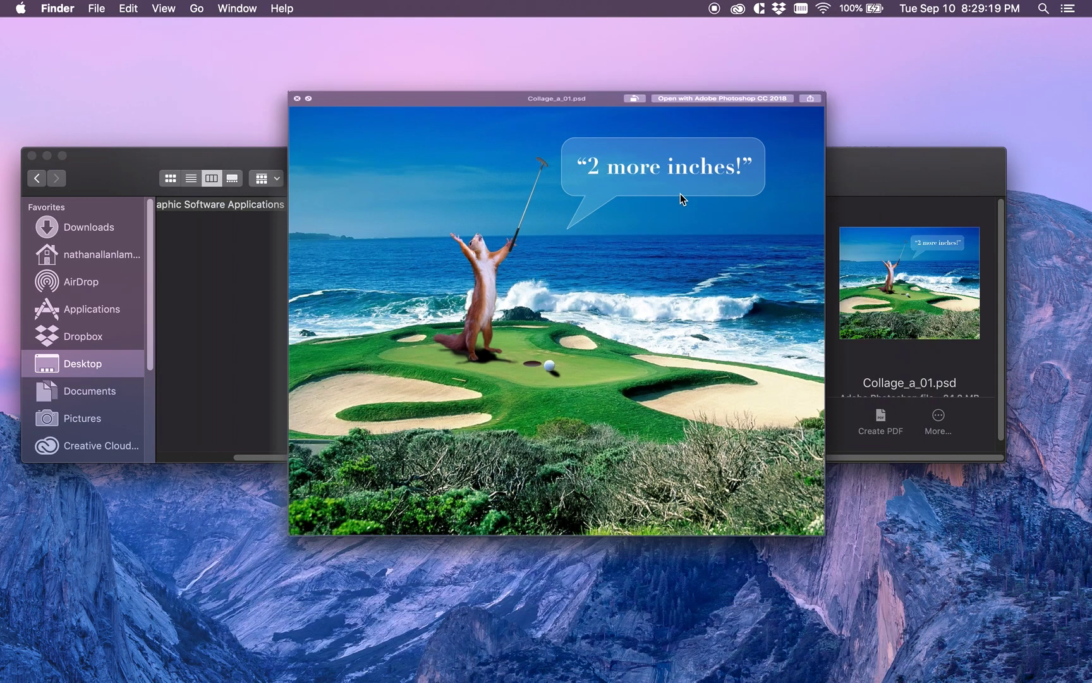
Step: Switch to the mrmockup.com window in Chrome and open the site's Freebies page
{"action": "mouse_move", "coordinate": [841, 682]}
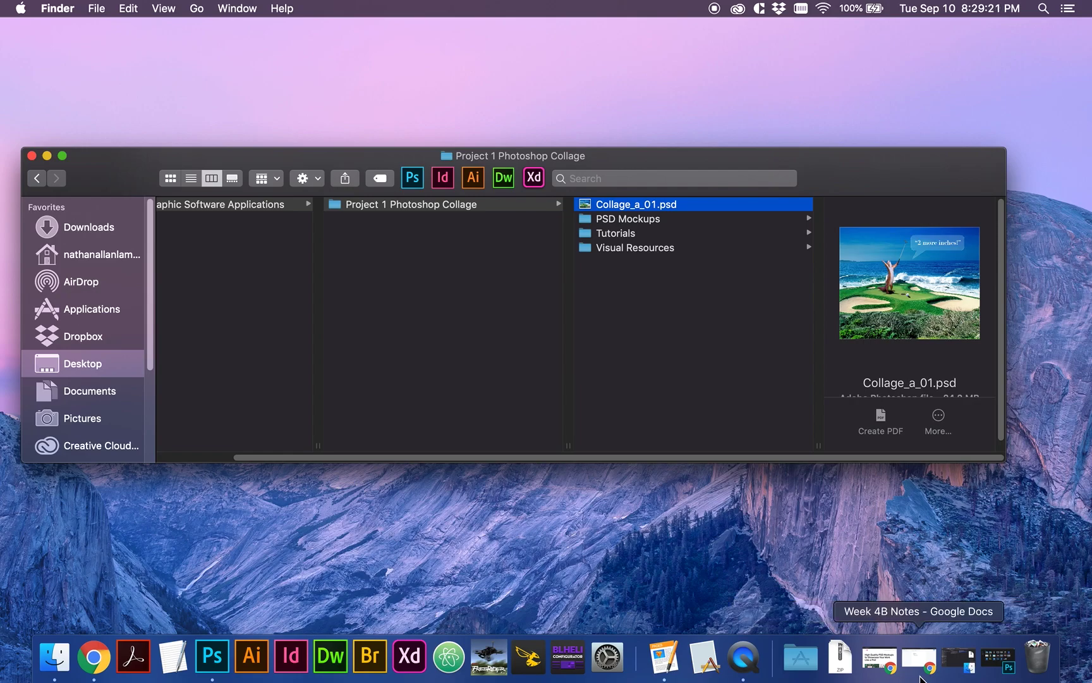
{"action": "left_click", "coordinate": [883, 660]}
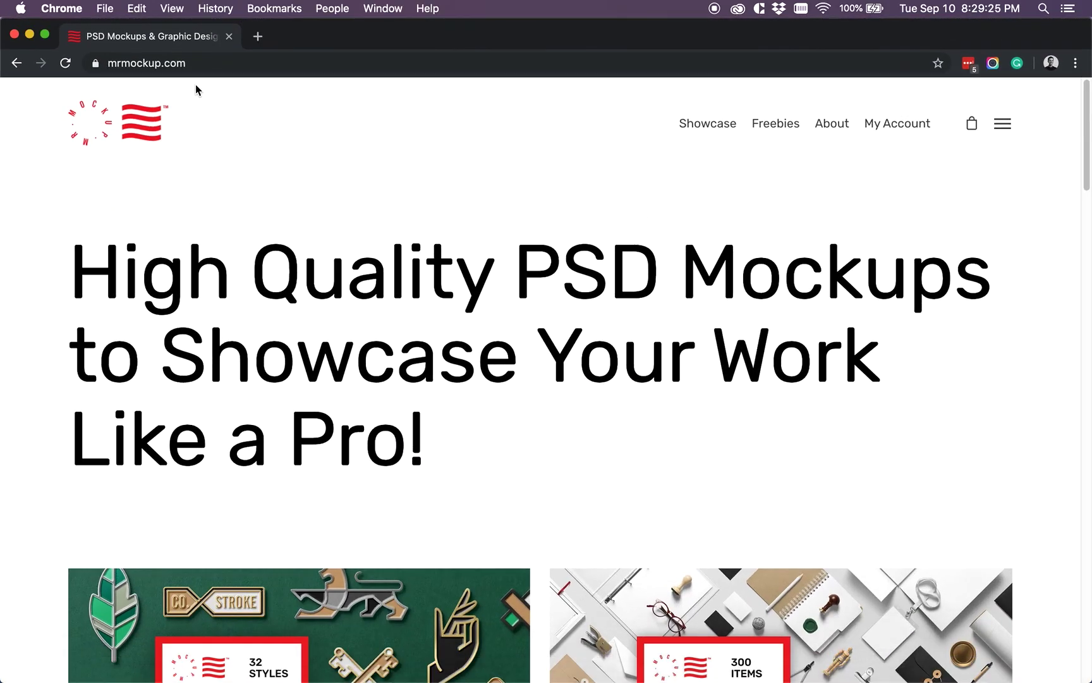
{"action": "left_click", "coordinate": [168, 63]}
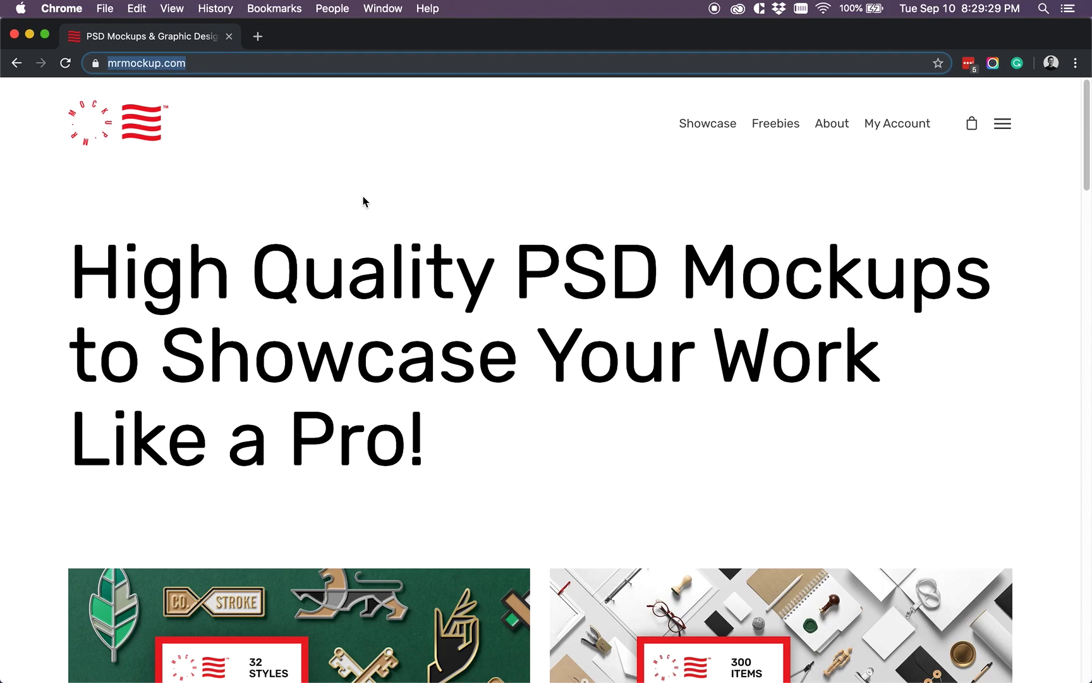
{"action": "scroll", "coordinate": [364, 203], "scroll_direction": "down", "scroll_amount": 15}
{"action": "scroll", "coordinate": [363, 201], "scroll_direction": "up", "scroll_amount": 15}
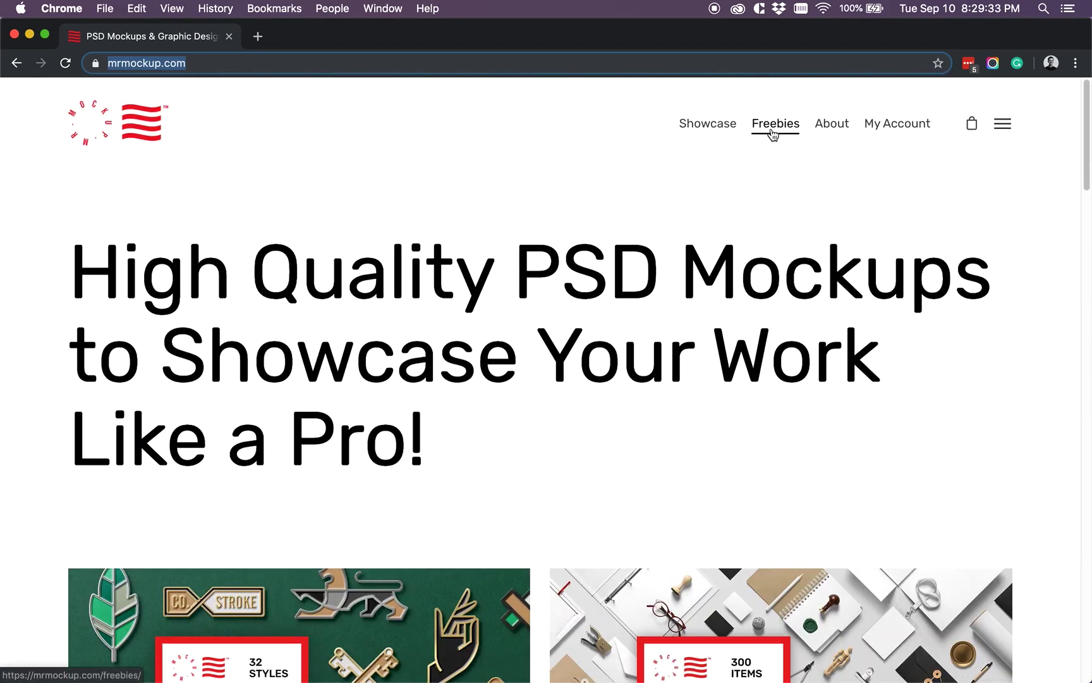
{"action": "left_click", "coordinate": [772, 131]}
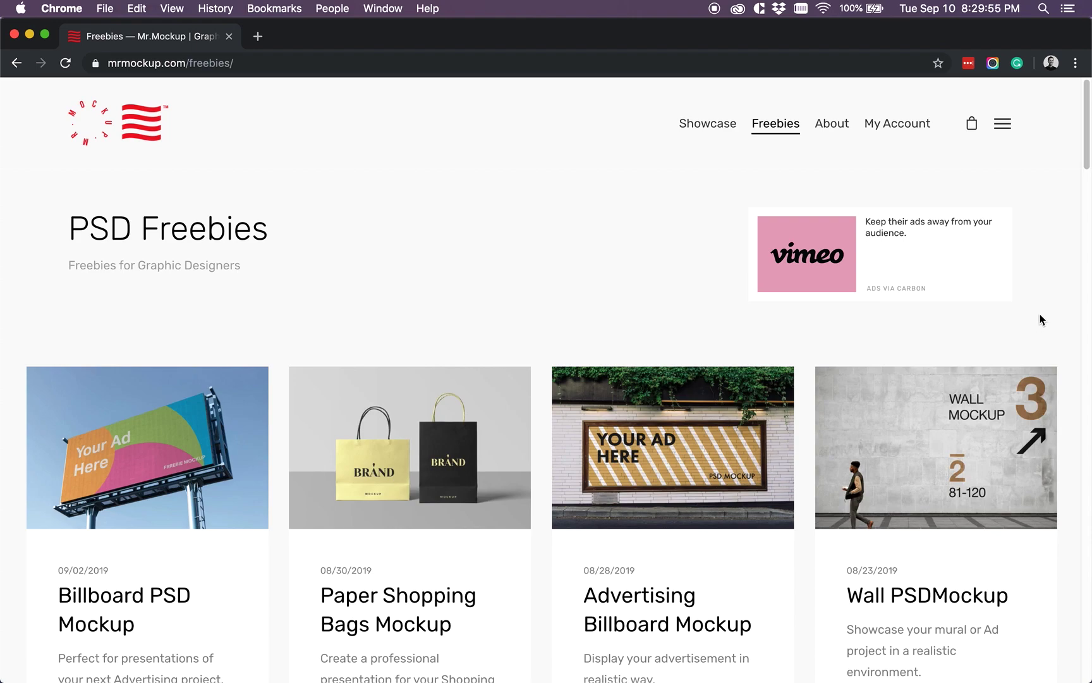
Step: Look through the first page of PSD freebies for a mockup suited to the collage
{"action": "scroll", "coordinate": [1062, 302], "scroll_direction": "down", "scroll_amount": 8}
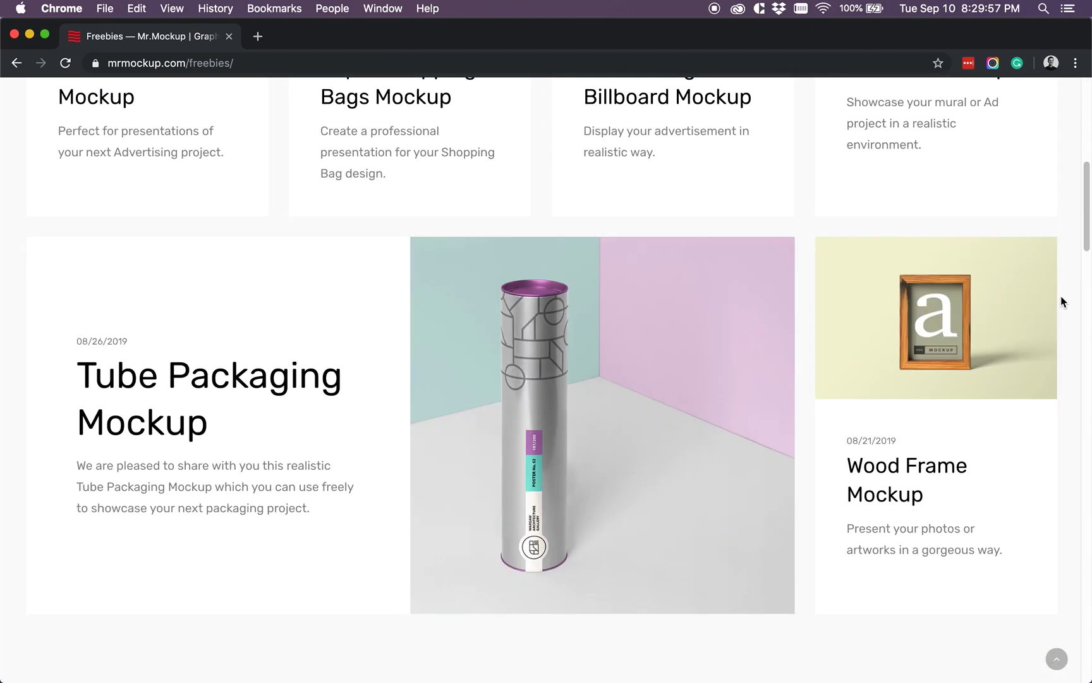
{"action": "scroll", "coordinate": [1062, 298], "scroll_direction": "down", "scroll_amount": 4}
{"action": "scroll", "coordinate": [1062, 298], "scroll_direction": "up", "scroll_amount": 11}
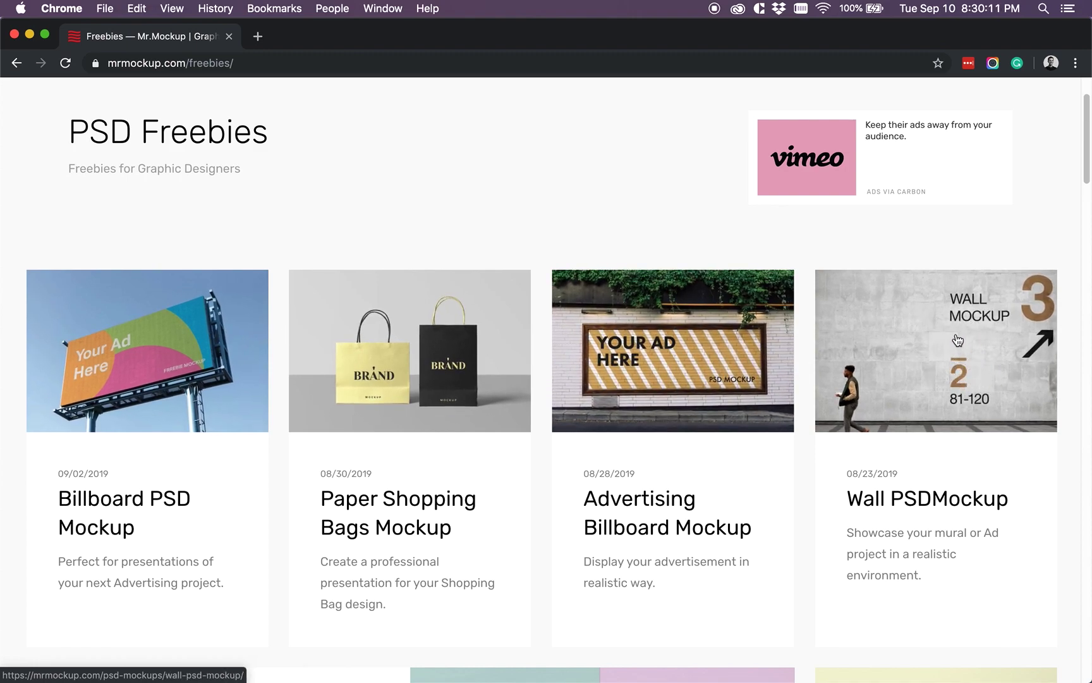
{"action": "scroll", "coordinate": [998, 354], "scroll_direction": "down", "scroll_amount": 10}
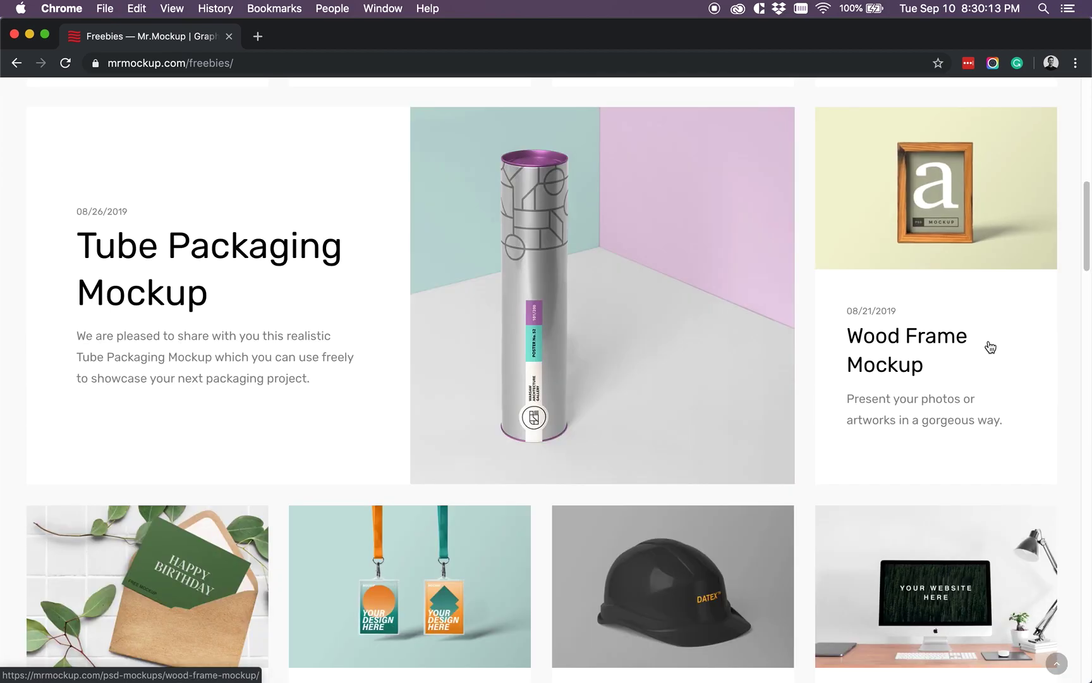
{"action": "scroll", "coordinate": [987, 346], "scroll_direction": "down", "scroll_amount": 8}
{"action": "scroll", "coordinate": [989, 345], "scroll_direction": "down", "scroll_amount": 12}
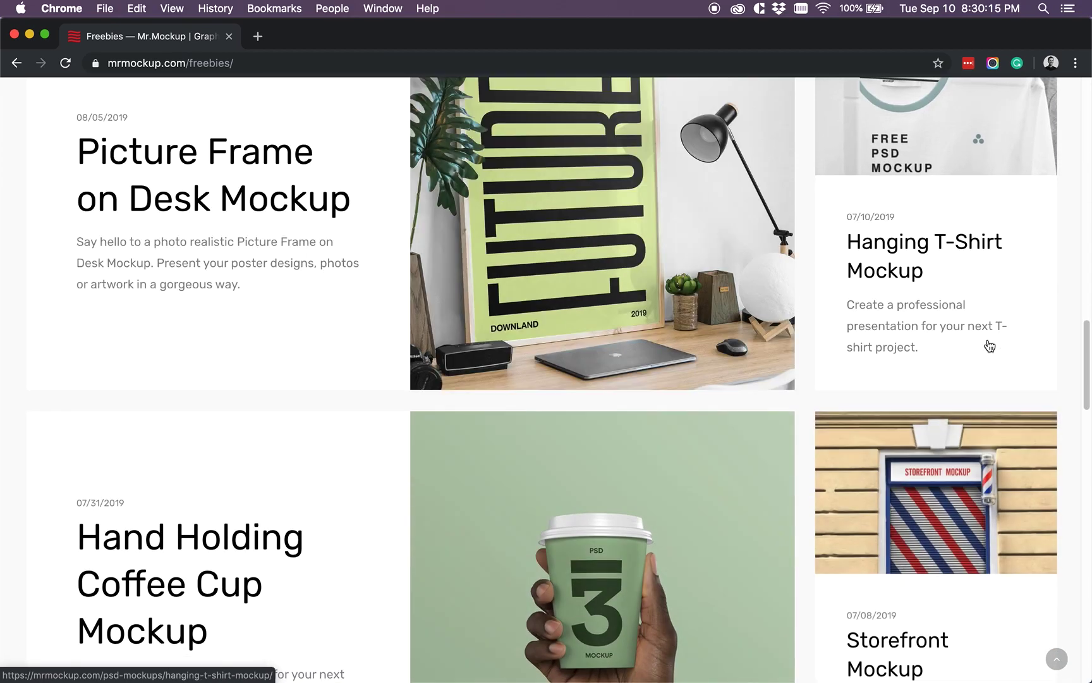
{"action": "scroll", "coordinate": [989, 345], "scroll_direction": "down", "scroll_amount": 6}
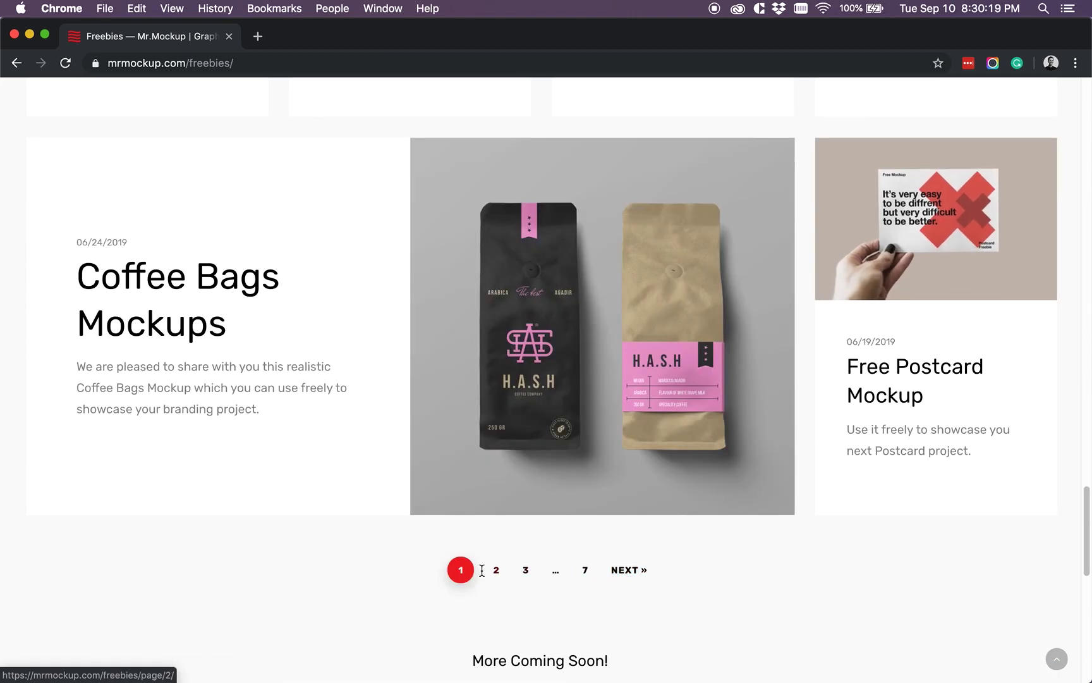
Step: Go to the second page of freebies and examine the mockups offered there
{"action": "left_click", "coordinate": [628, 572]}
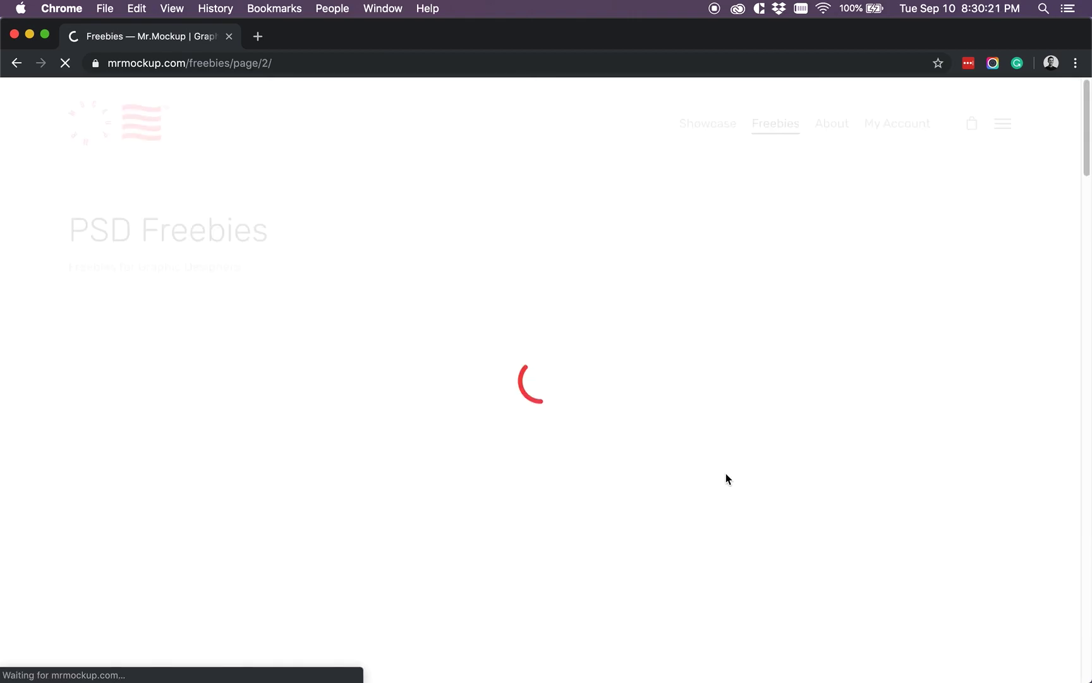
{"action": "scroll", "coordinate": [755, 416], "scroll_direction": "down", "scroll_amount": 1}
{"action": "scroll", "coordinate": [756, 416], "scroll_direction": "down", "scroll_amount": 12}
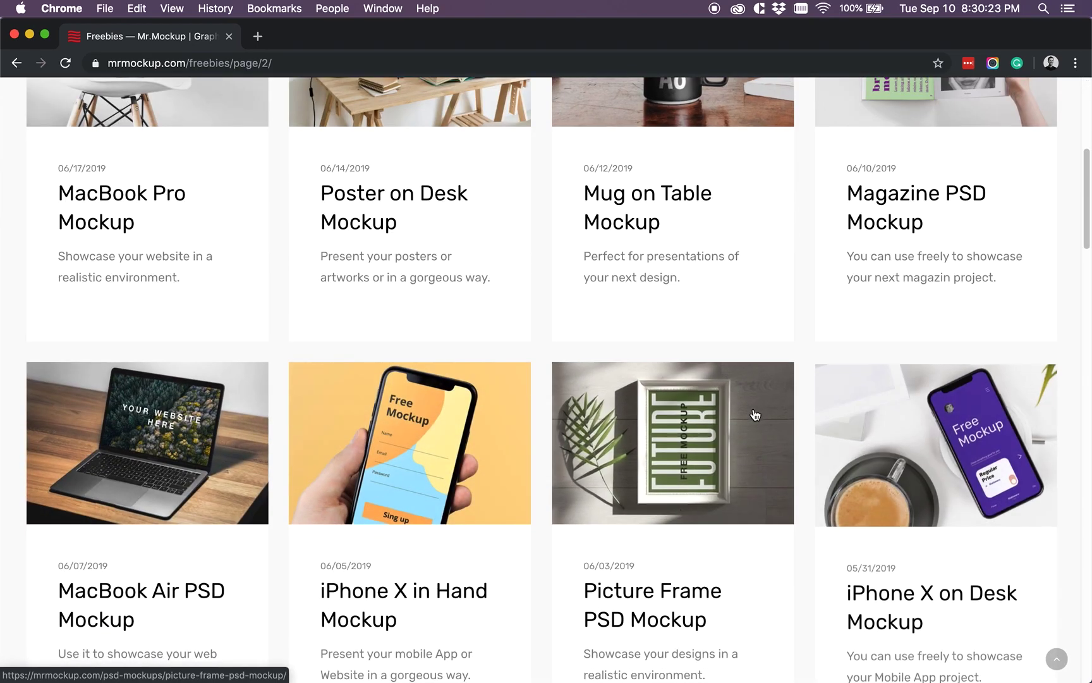
{"action": "scroll", "coordinate": [758, 415], "scroll_direction": "down", "scroll_amount": 5}
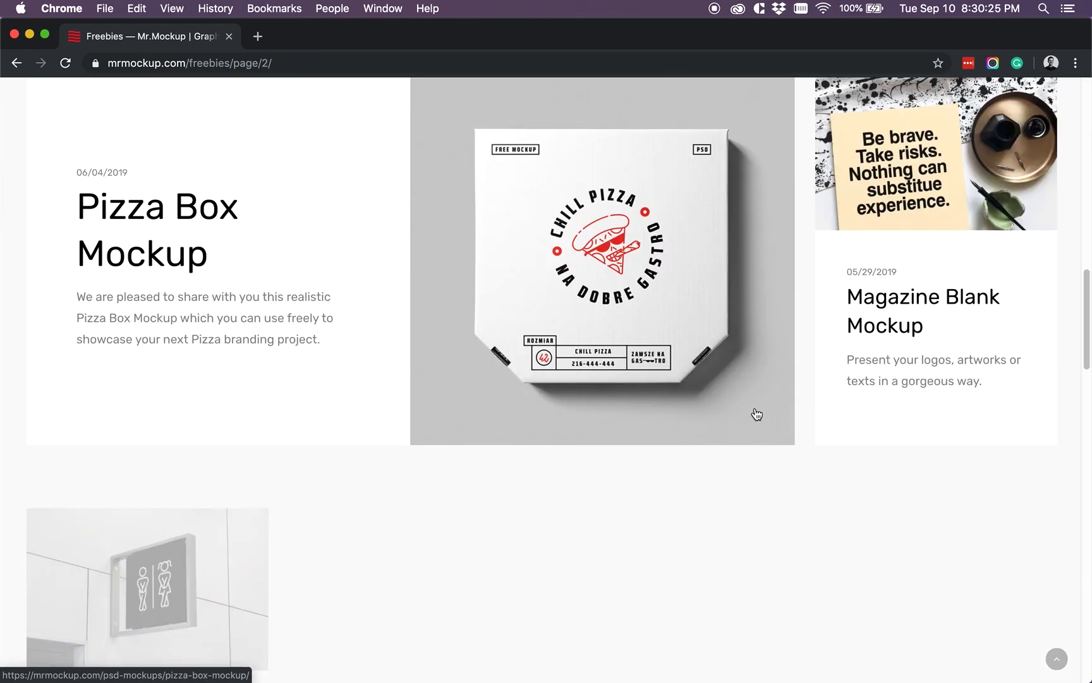
{"action": "scroll", "coordinate": [619, 350], "scroll_direction": "down", "scroll_amount": 1}
{"action": "scroll", "coordinate": [626, 351], "scroll_direction": "down", "scroll_amount": 4}
{"action": "scroll", "coordinate": [197, 404], "scroll_direction": "up", "scroll_amount": 1}
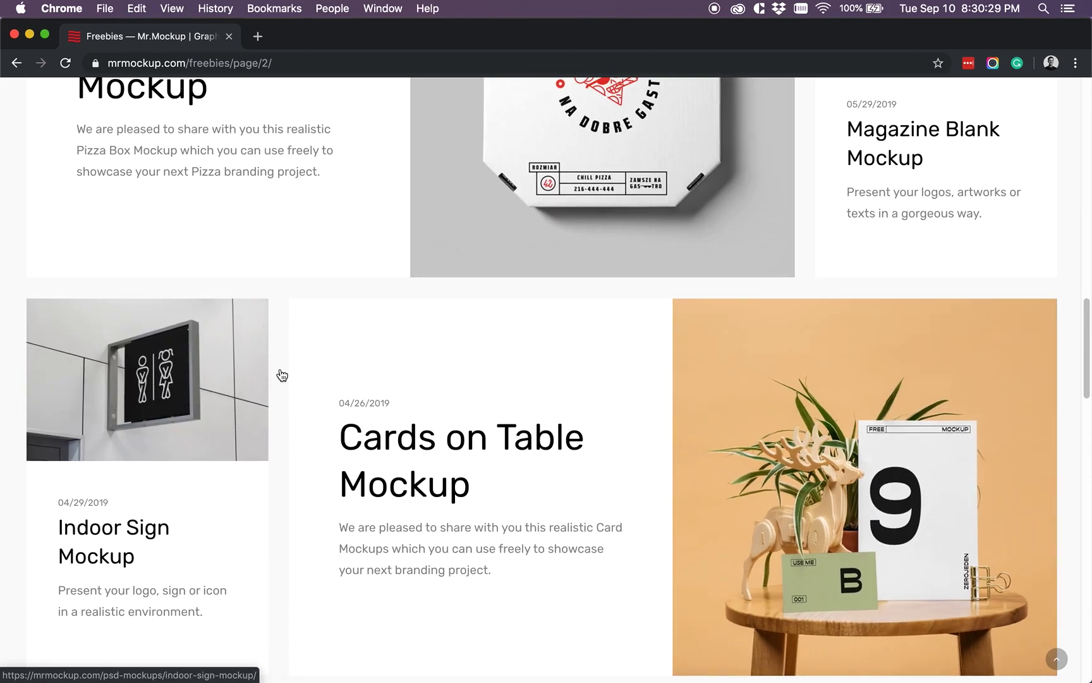
{"action": "scroll", "coordinate": [380, 335], "scroll_direction": "down", "scroll_amount": 12}
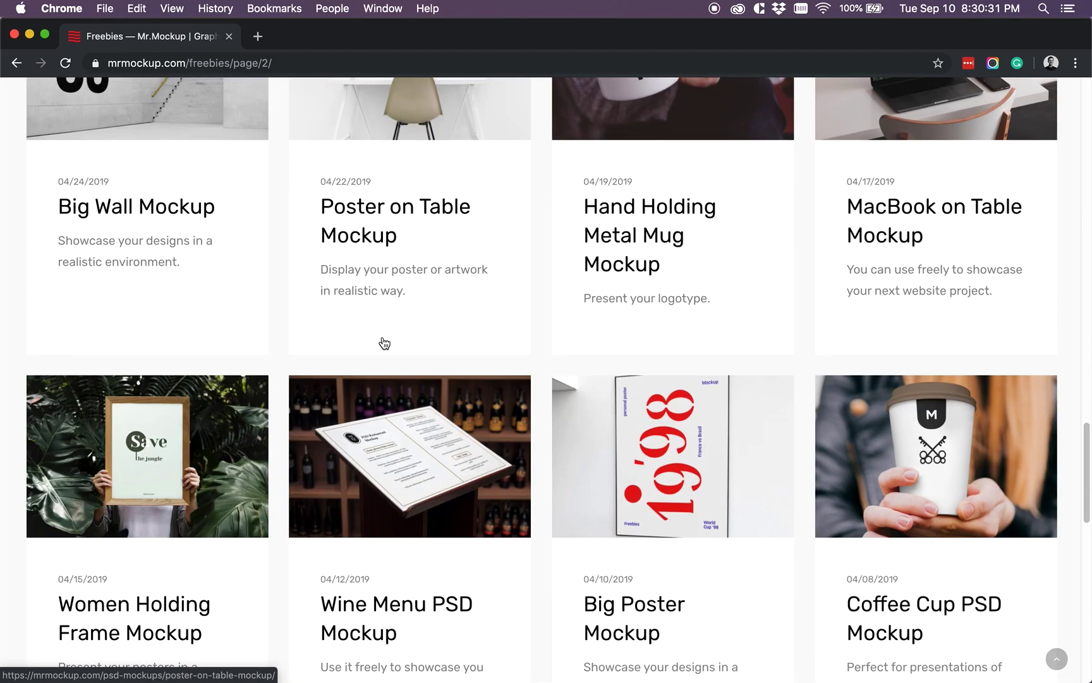
{"action": "scroll", "coordinate": [382, 344], "scroll_direction": "up", "scroll_amount": 3}
{"action": "scroll", "coordinate": [384, 343], "scroll_direction": "down", "scroll_amount": 11}
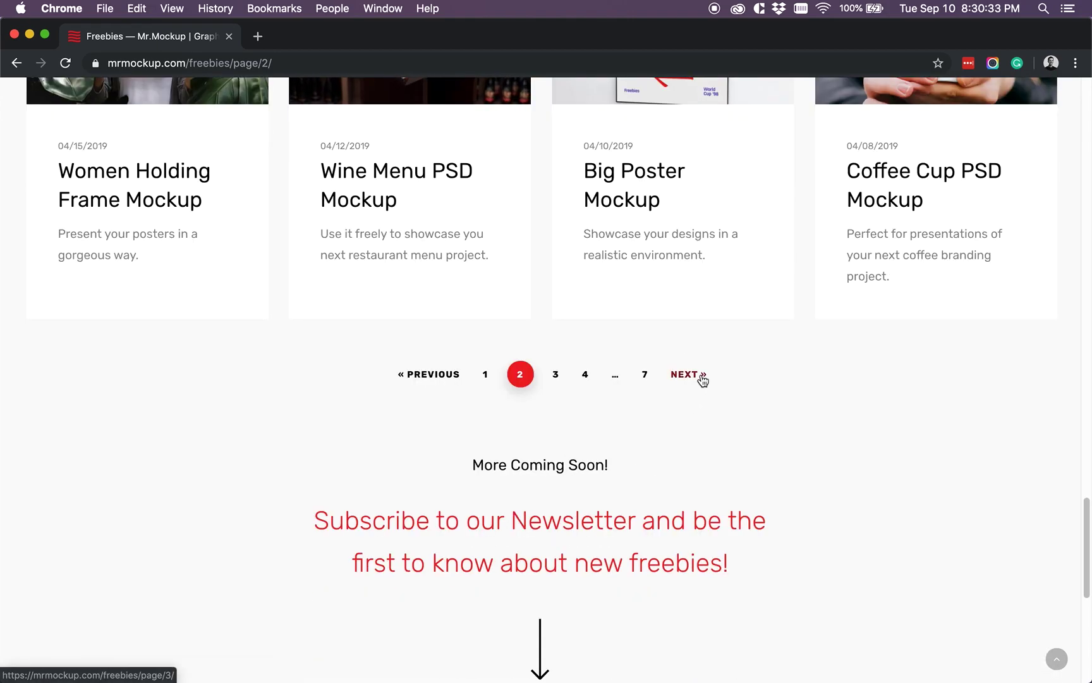
Step: Go to the third page of freebies and open the Wall Flag Mockup in a new tab
{"action": "left_click", "coordinate": [702, 379]}
{"action": "scroll", "coordinate": [703, 382], "scroll_direction": "down", "scroll_amount": 5}
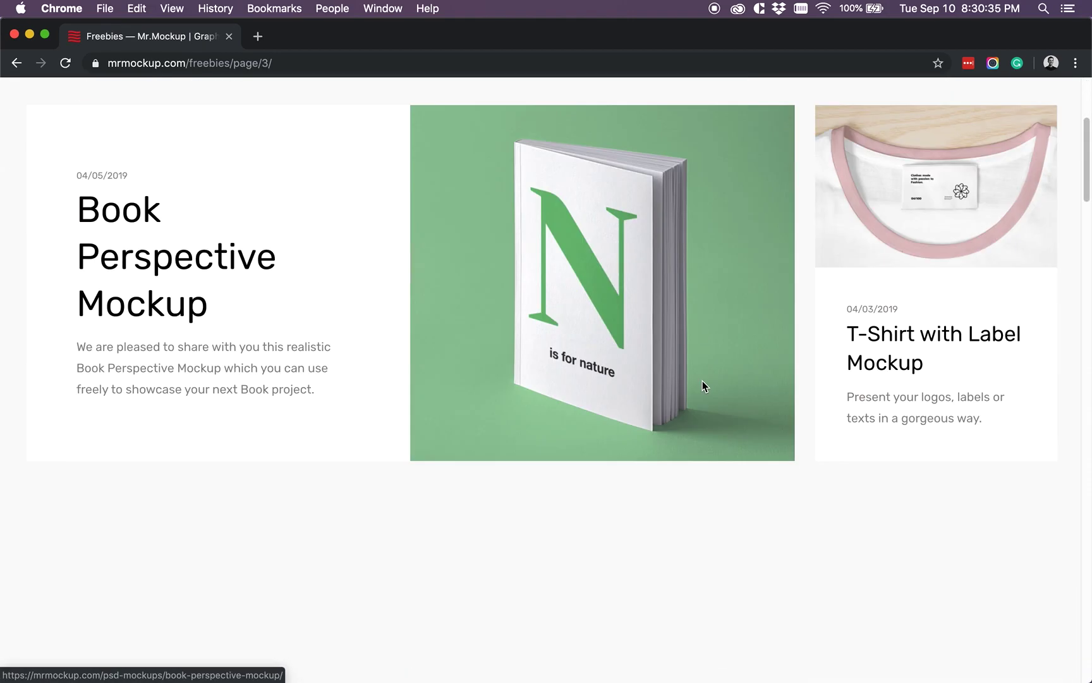
{"action": "scroll", "coordinate": [702, 386], "scroll_direction": "down", "scroll_amount": 7}
{"action": "scroll", "coordinate": [758, 373], "scroll_direction": "up", "scroll_amount": 2}
{"action": "scroll", "coordinate": [776, 370], "scroll_direction": "down", "scroll_amount": 3}
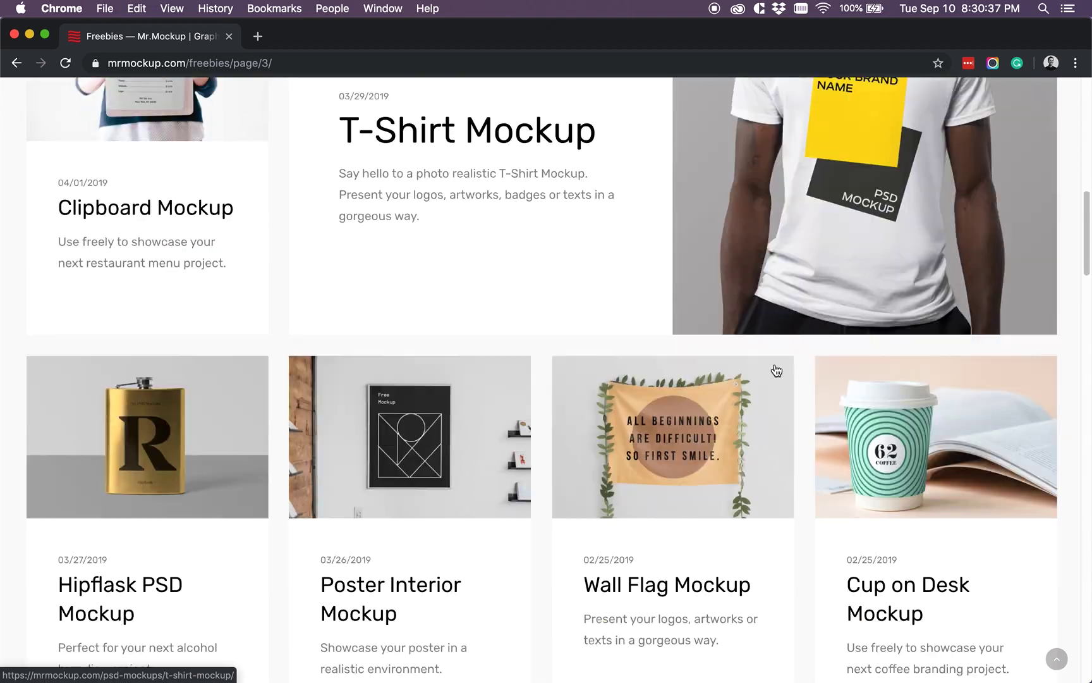
{"action": "left_click", "coordinate": [776, 370], "text": "super"}
Step: Continue to the fourth page of freebies and open the Canvas Bag Mockup
{"action": "scroll", "coordinate": [783, 363], "scroll_direction": "up", "scroll_amount": 3}
{"action": "scroll", "coordinate": [785, 360], "scroll_direction": "down", "scroll_amount": 5}
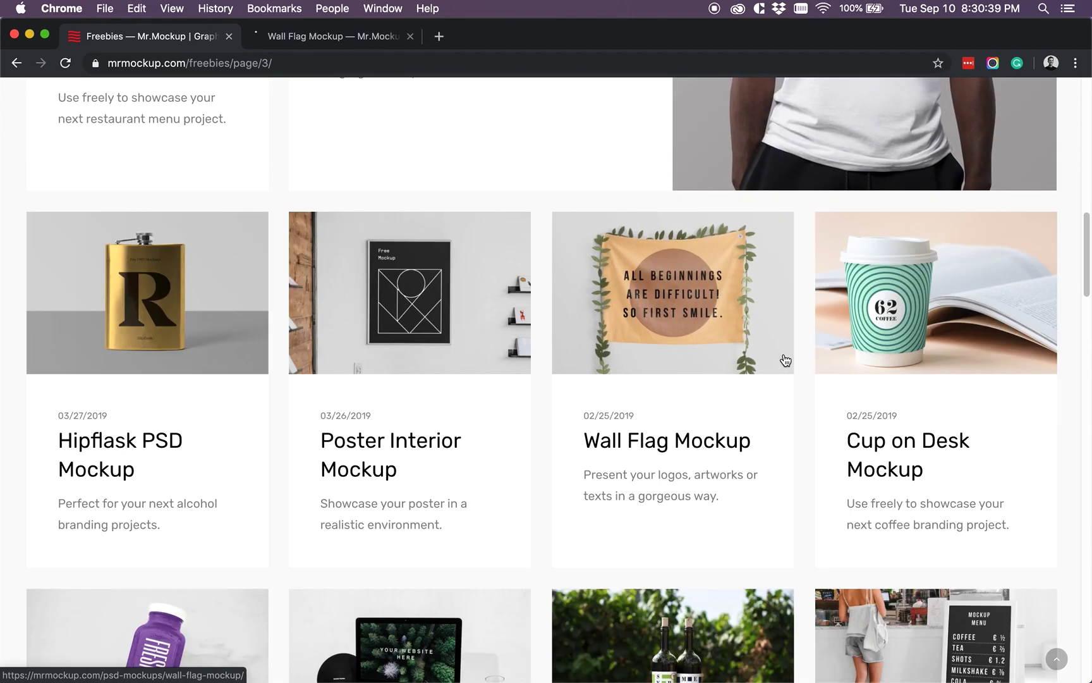
{"action": "scroll", "coordinate": [785, 360], "scroll_direction": "down", "scroll_amount": 5}
{"action": "scroll", "coordinate": [781, 363], "scroll_direction": "down", "scroll_amount": 4}
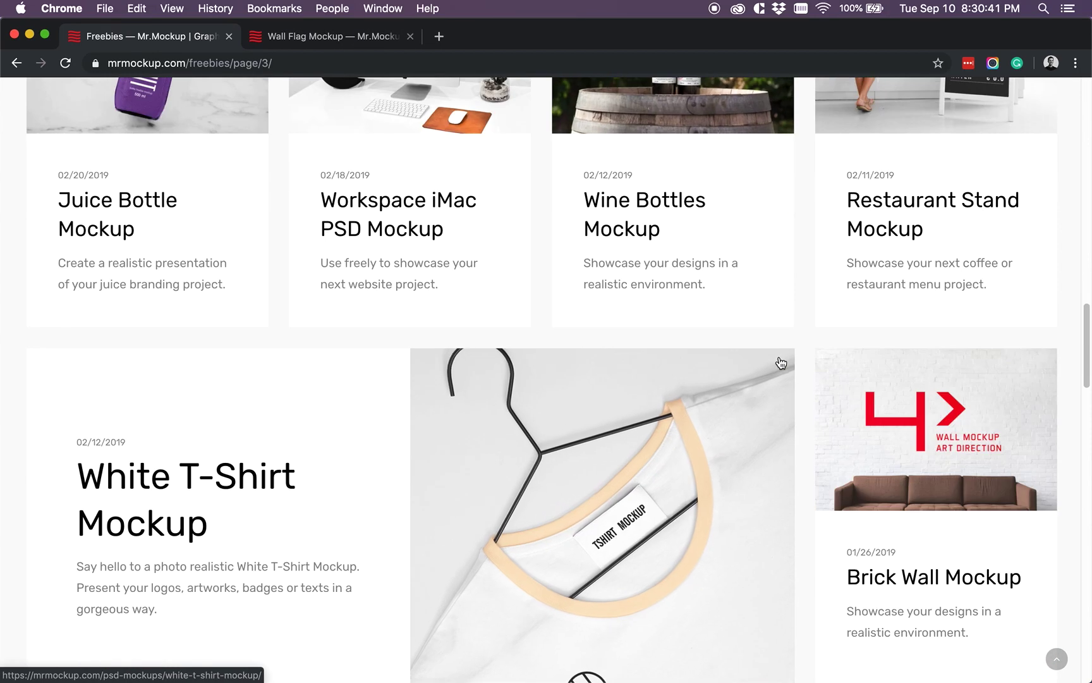
{"action": "scroll", "coordinate": [781, 363], "scroll_direction": "down", "scroll_amount": 10}
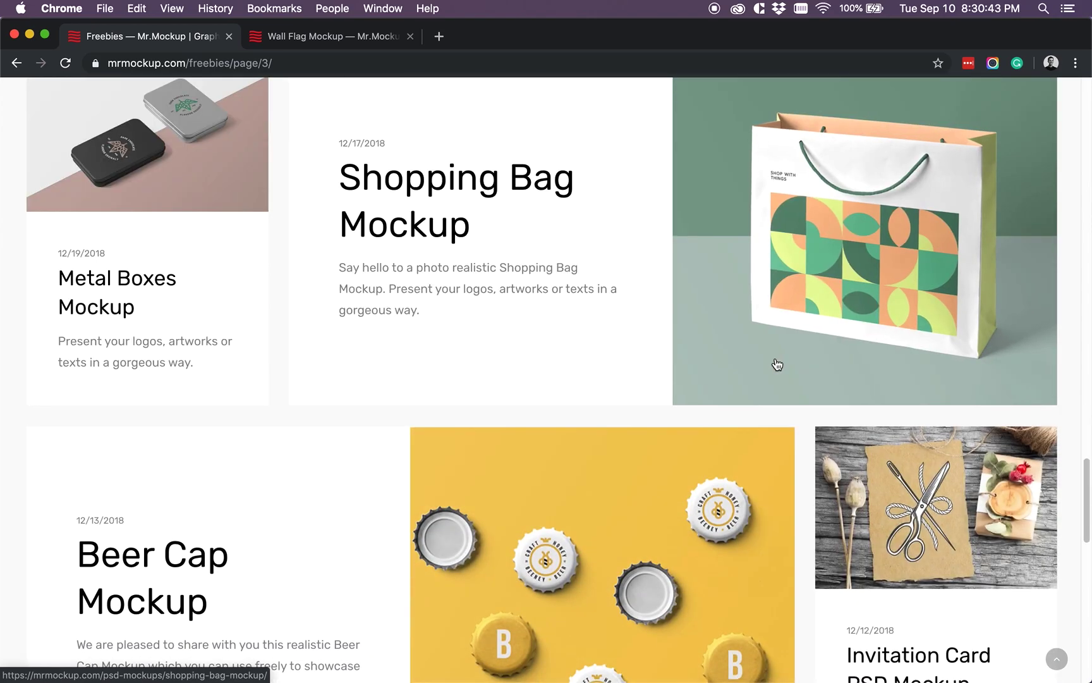
{"action": "scroll", "coordinate": [795, 362], "scroll_direction": "down", "scroll_amount": 7}
{"action": "left_click", "coordinate": [705, 380]}
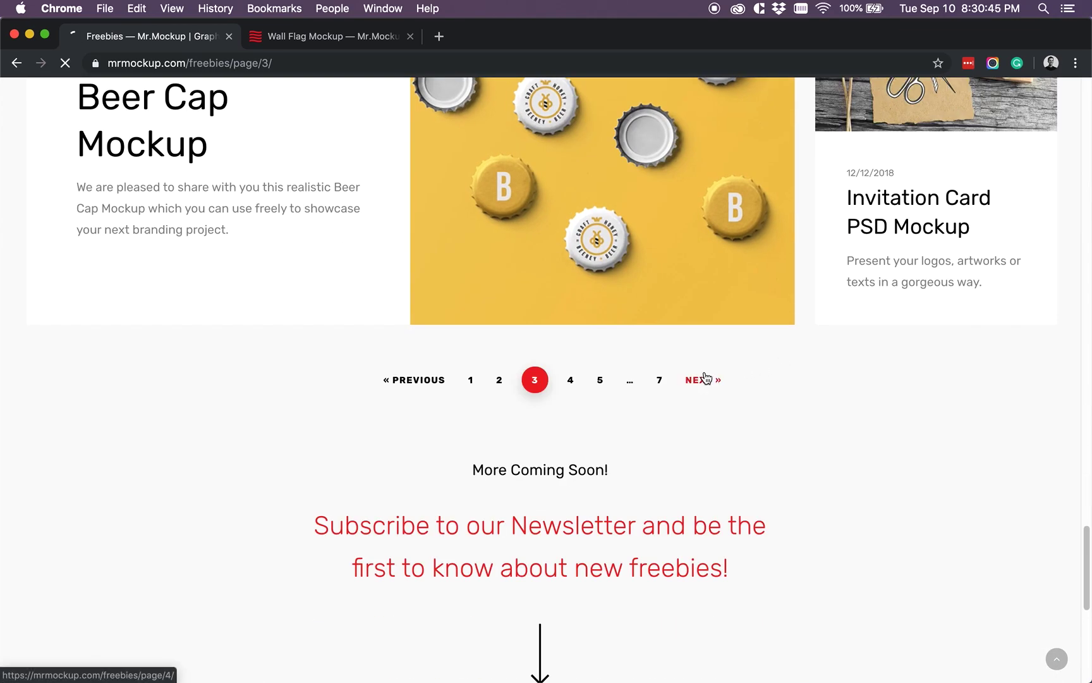
{"action": "scroll", "coordinate": [706, 371], "scroll_direction": "down", "scroll_amount": 8}
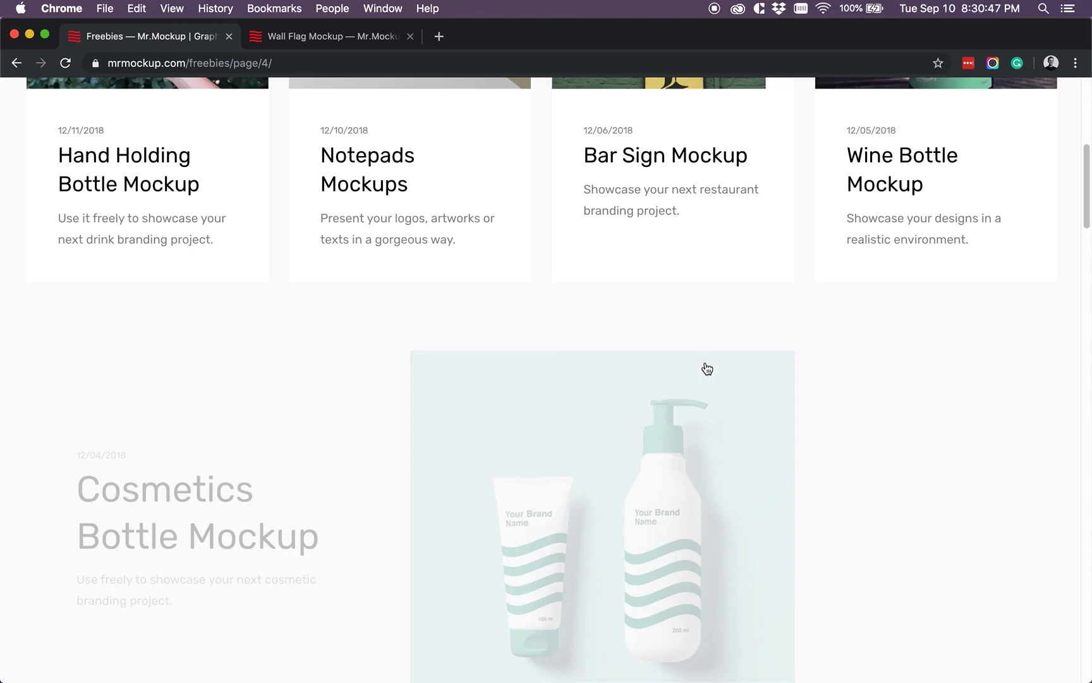
{"action": "scroll", "coordinate": [707, 368], "scroll_direction": "down", "scroll_amount": 12}
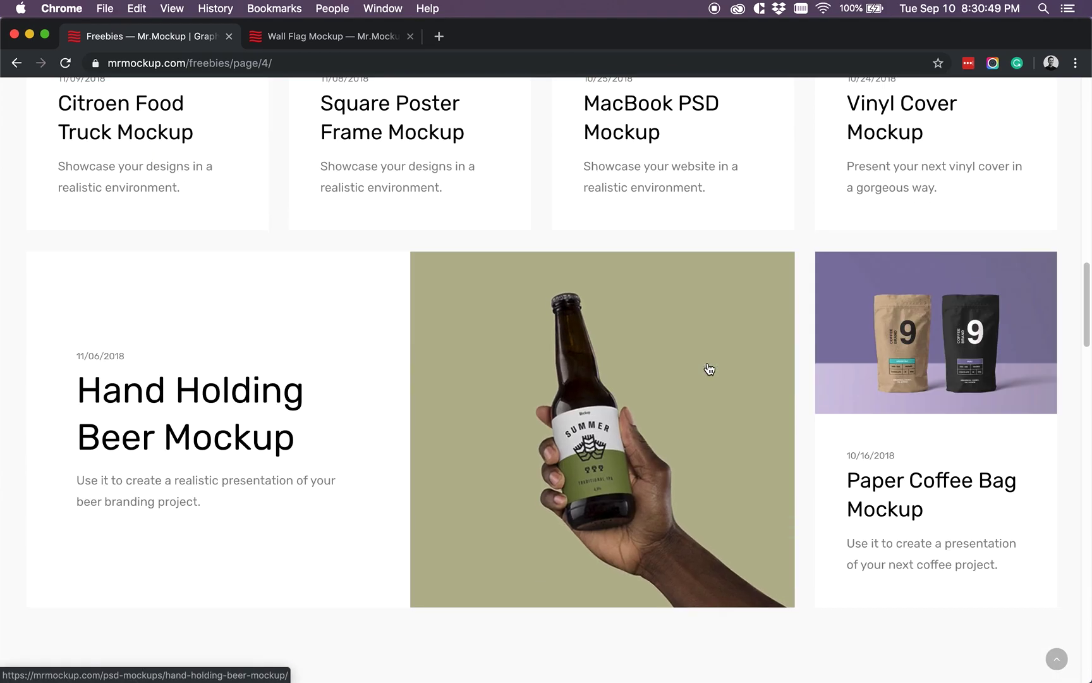
{"action": "scroll", "coordinate": [710, 368], "scroll_direction": "down", "scroll_amount": 15}
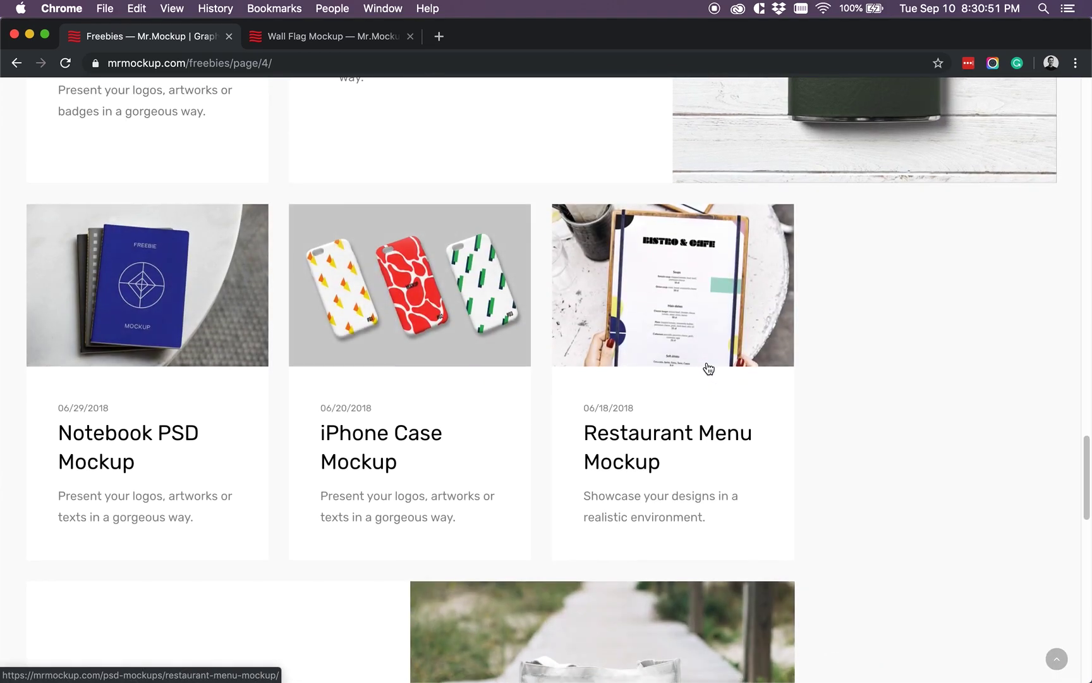
{"action": "scroll", "coordinate": [705, 367], "scroll_direction": "down", "scroll_amount": 5}
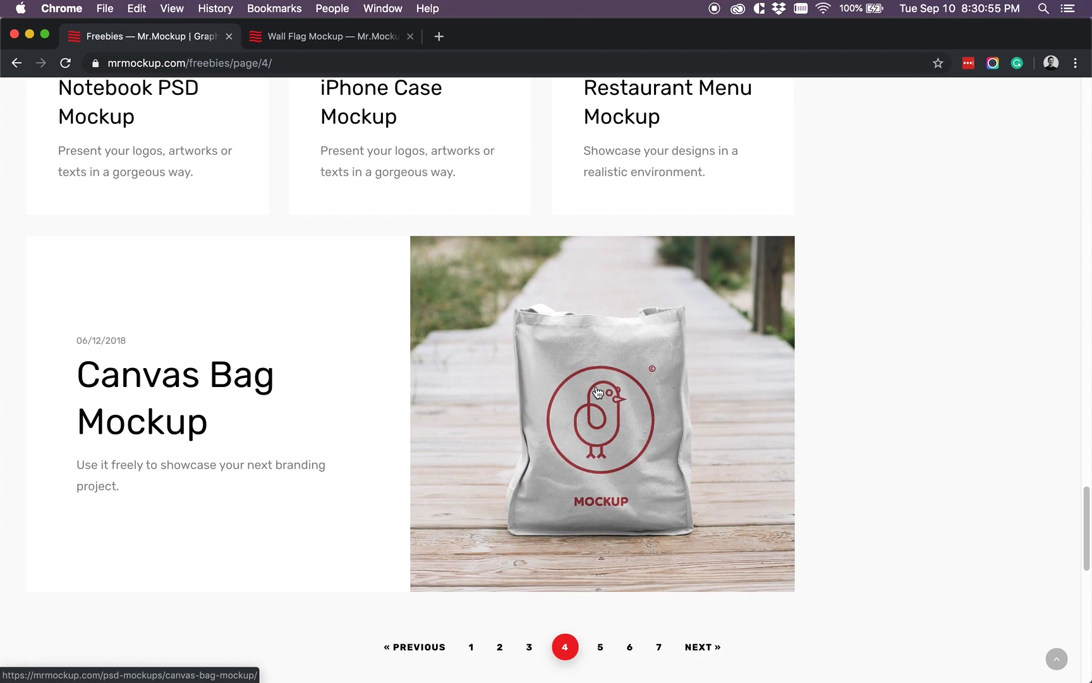
{"action": "left_click", "coordinate": [242, 380]}
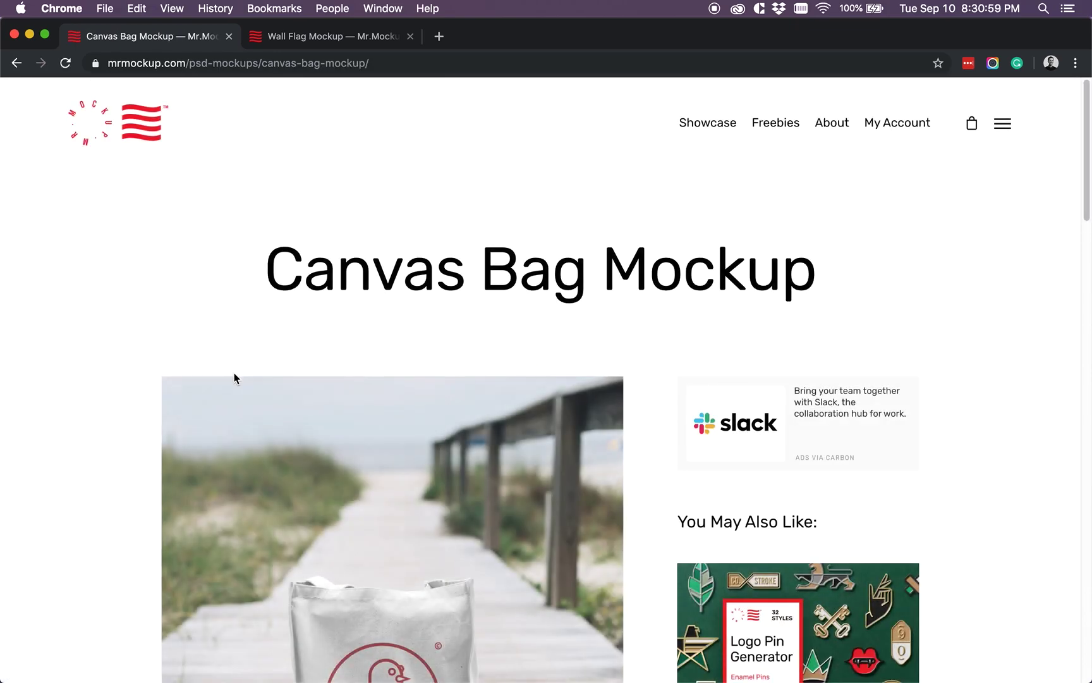
Step: Download the Canvas Bag Mockup and reveal its zip file in Finder
{"action": "scroll", "coordinate": [234, 355], "scroll_direction": "down", "scroll_amount": 1}
{"action": "scroll", "coordinate": [233, 357], "scroll_direction": "down", "scroll_amount": 10}
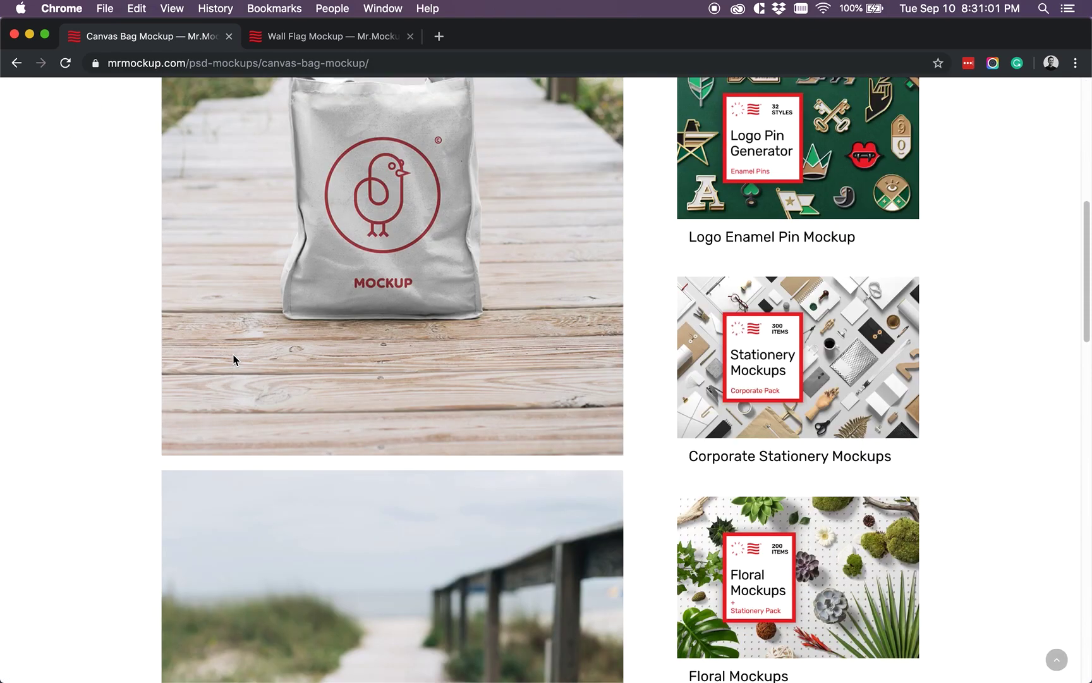
{"action": "scroll", "coordinate": [234, 359], "scroll_direction": "down", "scroll_amount": 12}
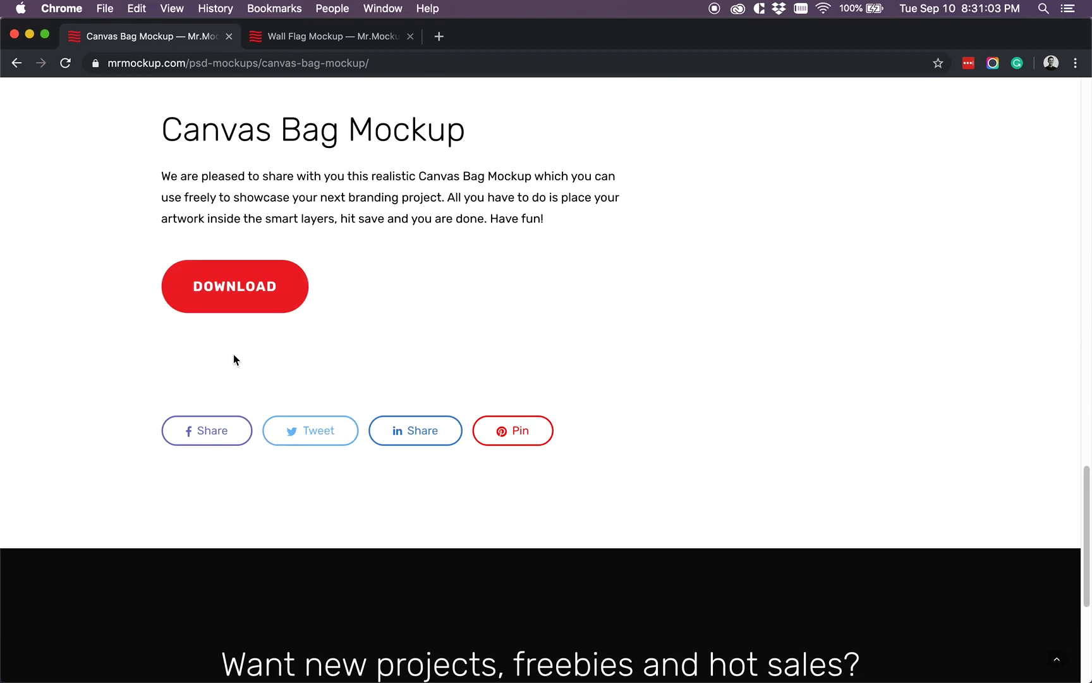
{"action": "left_click", "coordinate": [253, 301]}
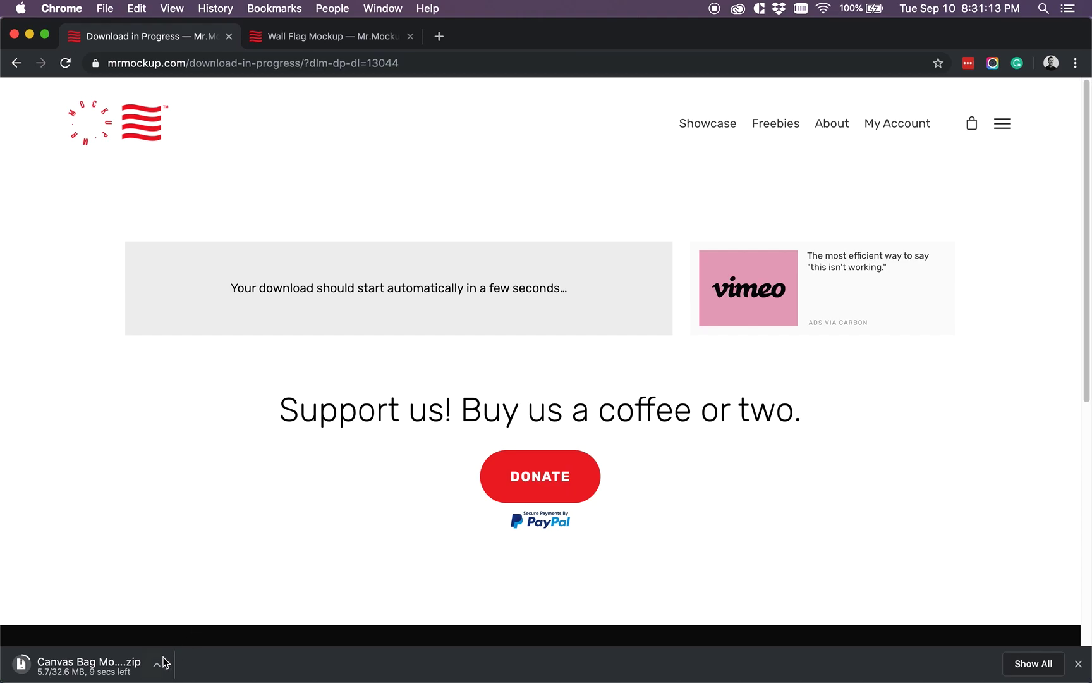
{"action": "left_click", "coordinate": [160, 664]}
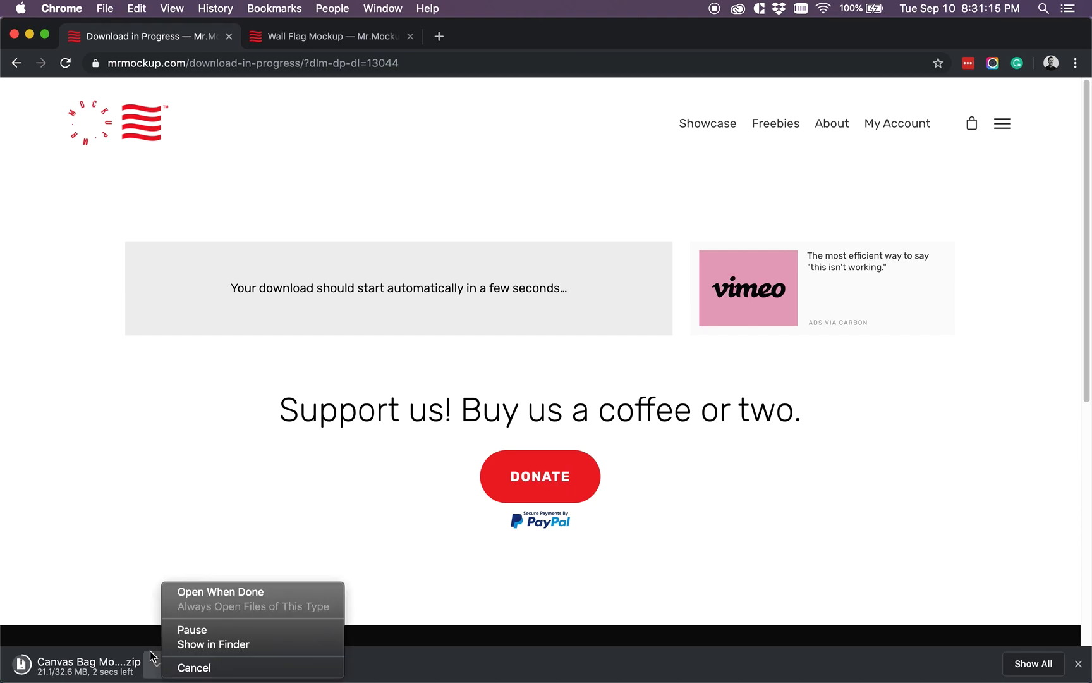
{"action": "left_click", "coordinate": [222, 645]}
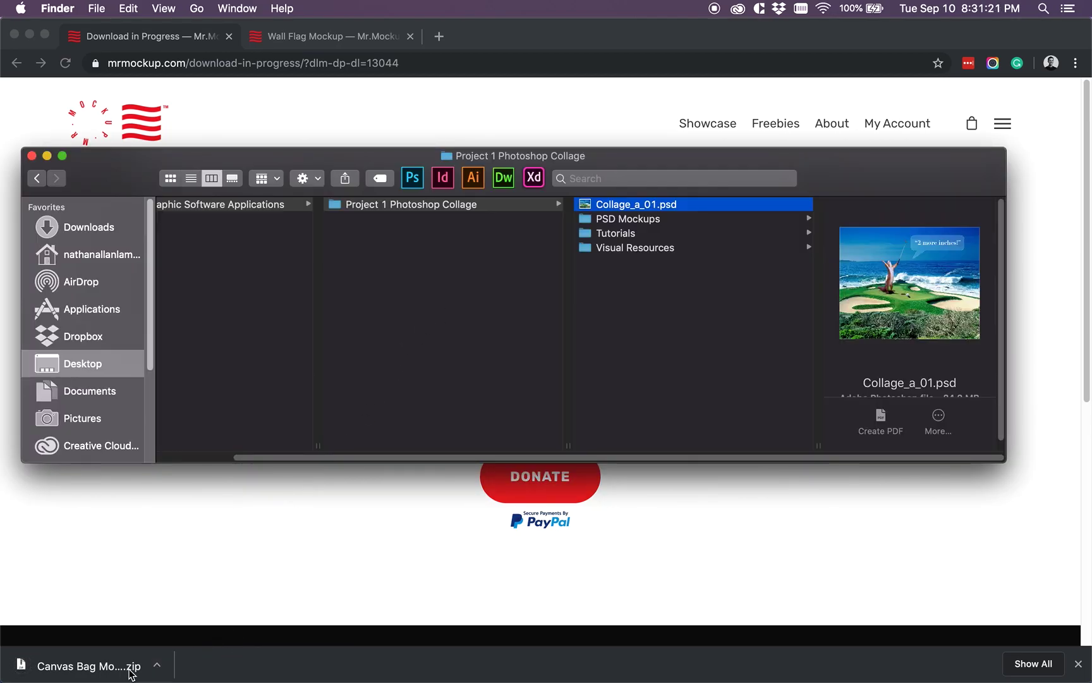
Step: Extract Canvas Bag Mockup.zip from the Downloads folder and move the extracted folder into the project's PSD Mockups folder
{"action": "left_click", "coordinate": [156, 665]}
{"action": "left_click", "coordinate": [183, 648]}
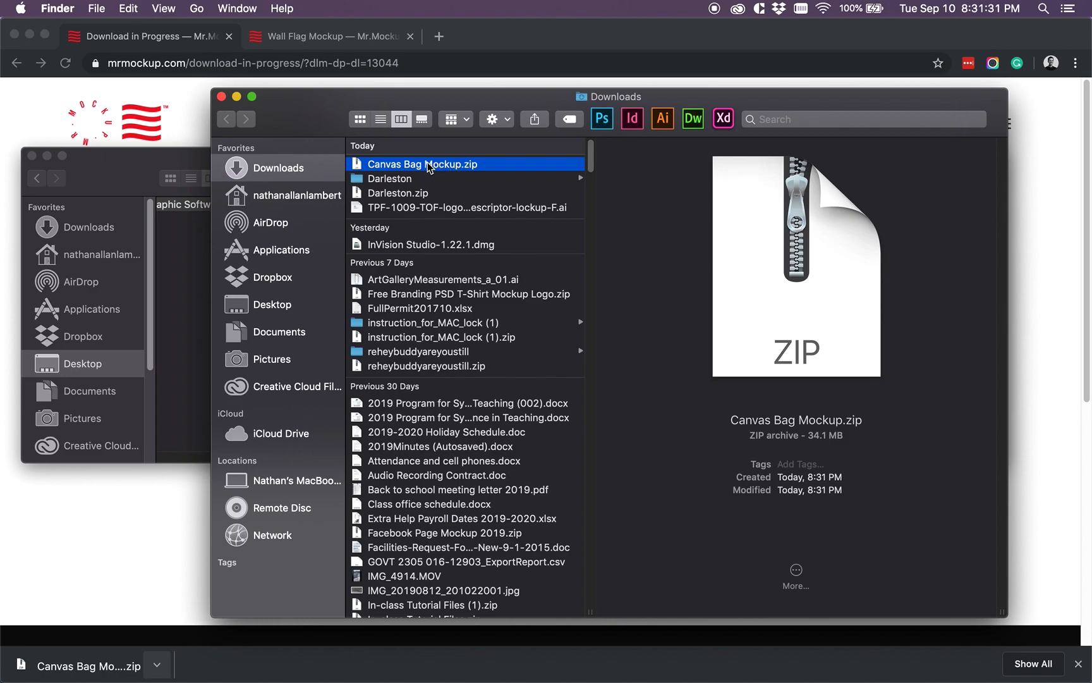
{"action": "double_click", "coordinate": [441, 166]}
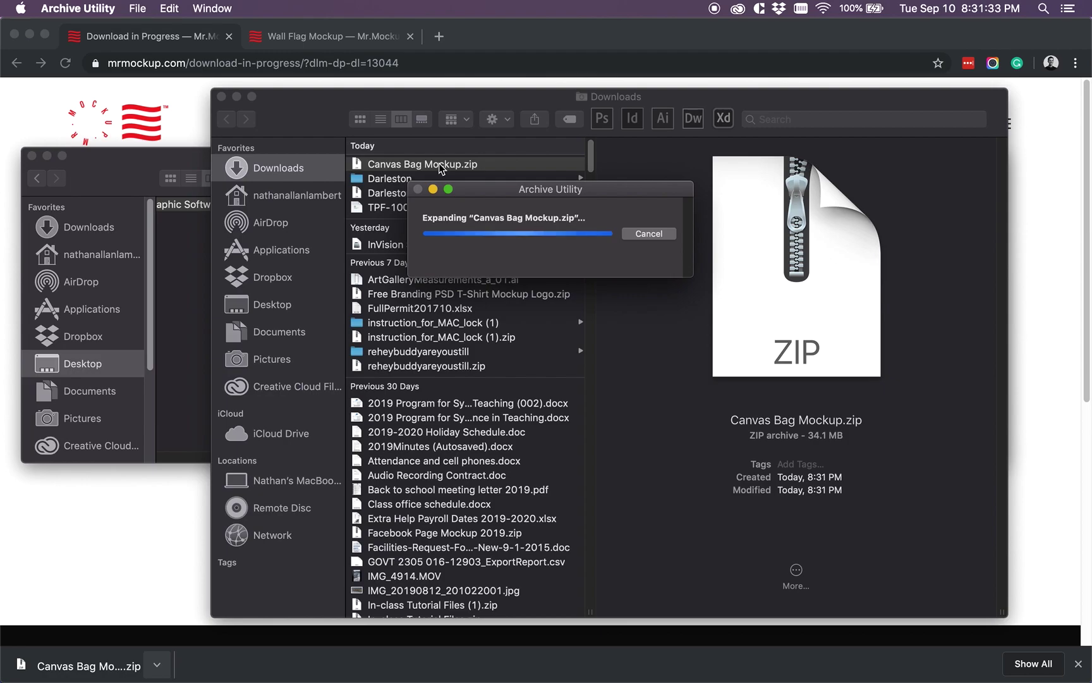
{"action": "left_click_drag", "start_coordinate": [331, 117], "coordinate": [347, 401]}
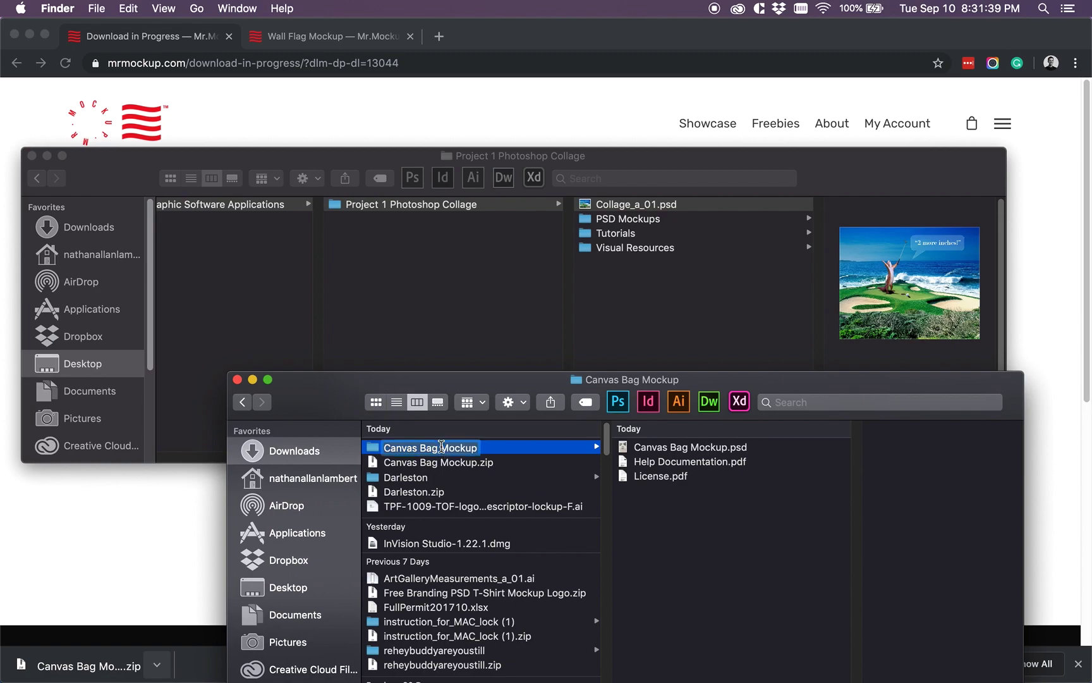
{"action": "left_click_drag", "start_coordinate": [468, 452], "coordinate": [646, 225]}
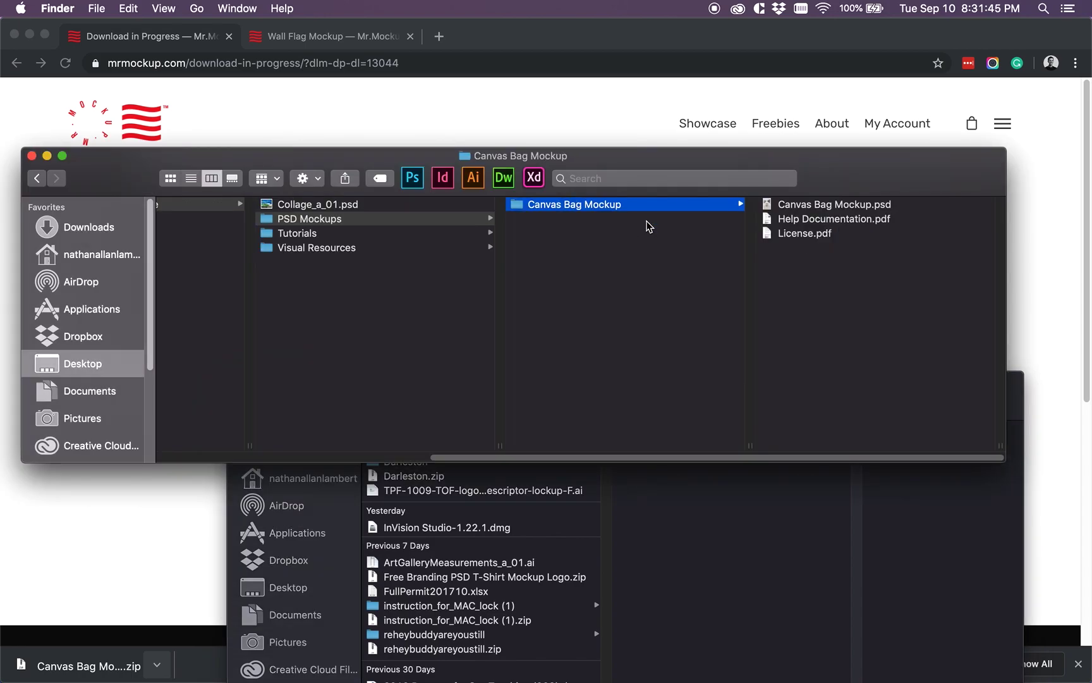
Step: Review the Project 1 Photoshop Collage folder structure, including Collage_a_01.psd, Visual Resources and the Canvas Bag Mockup folder inside PSD Mockups
{"action": "left_click", "coordinate": [334, 219]}
{"action": "left_click", "coordinate": [337, 218]}
{"action": "key", "text": "Return"}
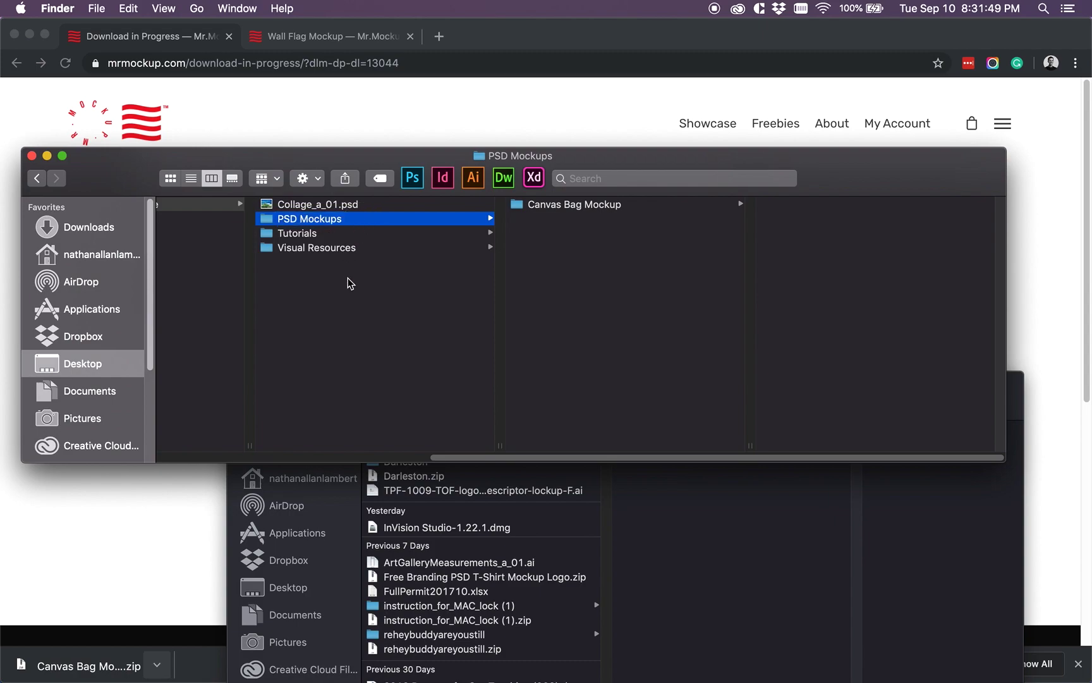
{"action": "left_click_drag", "start_coordinate": [452, 457], "coordinate": [232, 370]}
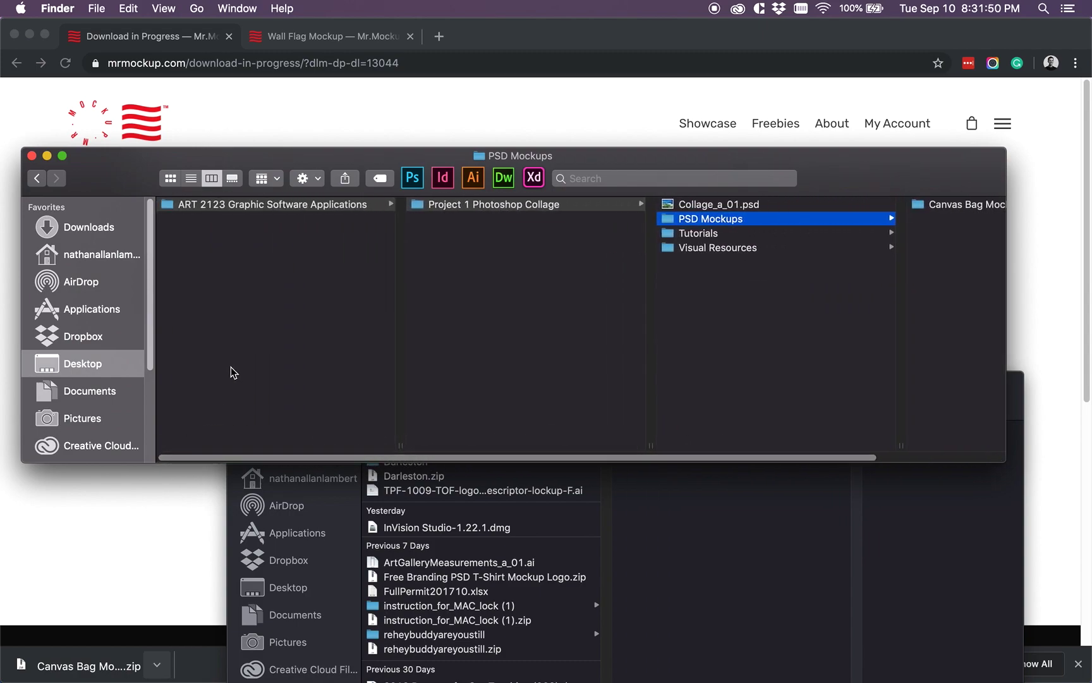
{"action": "left_click", "coordinate": [268, 210]}
{"action": "left_click", "coordinate": [465, 209]}
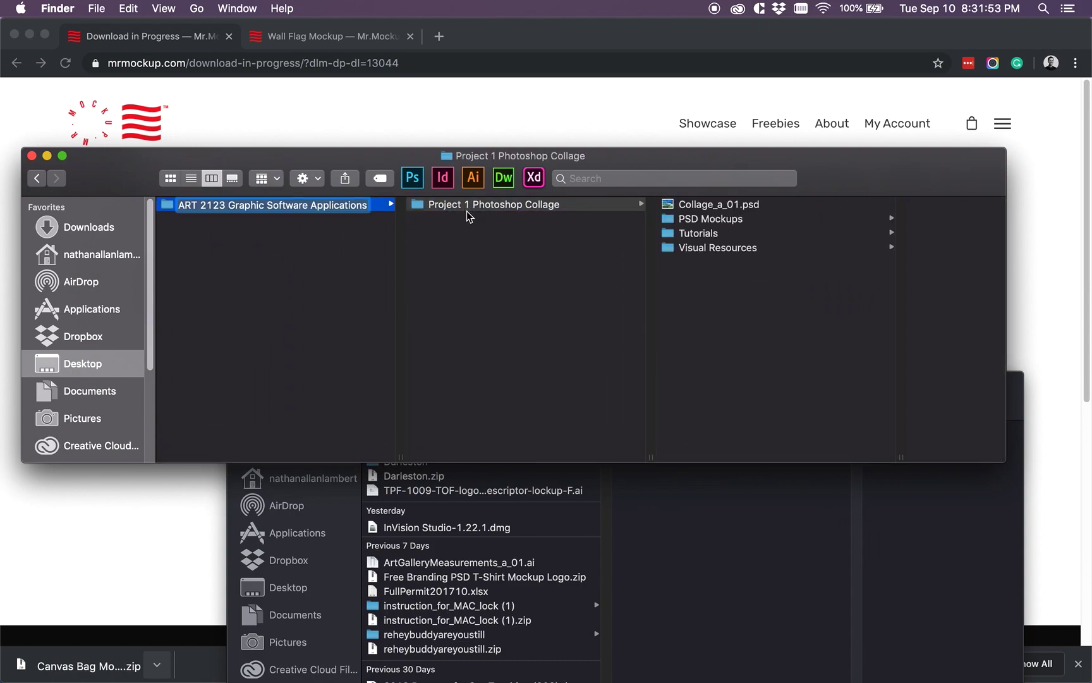
{"action": "left_click", "coordinate": [711, 234]}
{"action": "left_click", "coordinate": [595, 250]}
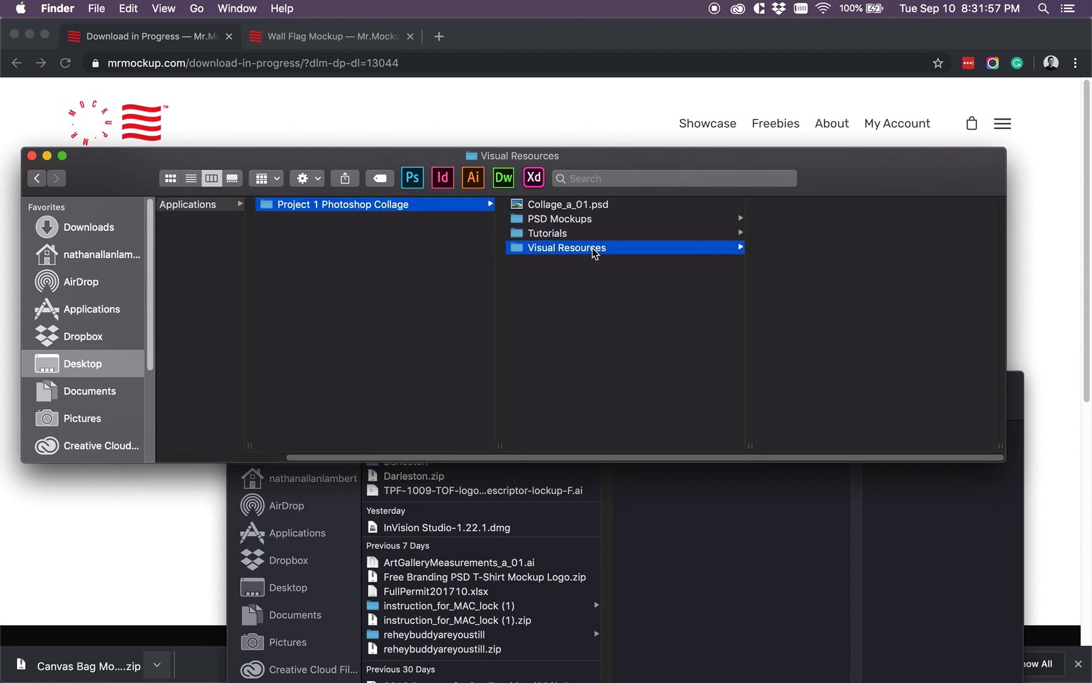
{"action": "left_click", "coordinate": [568, 206]}
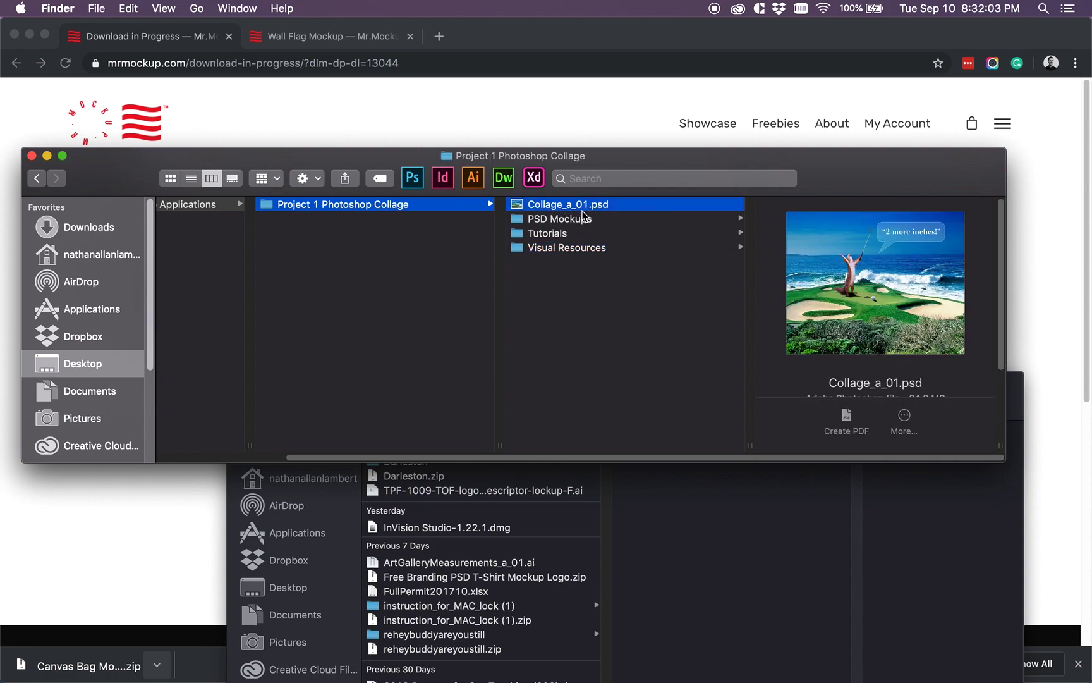
{"action": "left_click", "coordinate": [584, 221]}
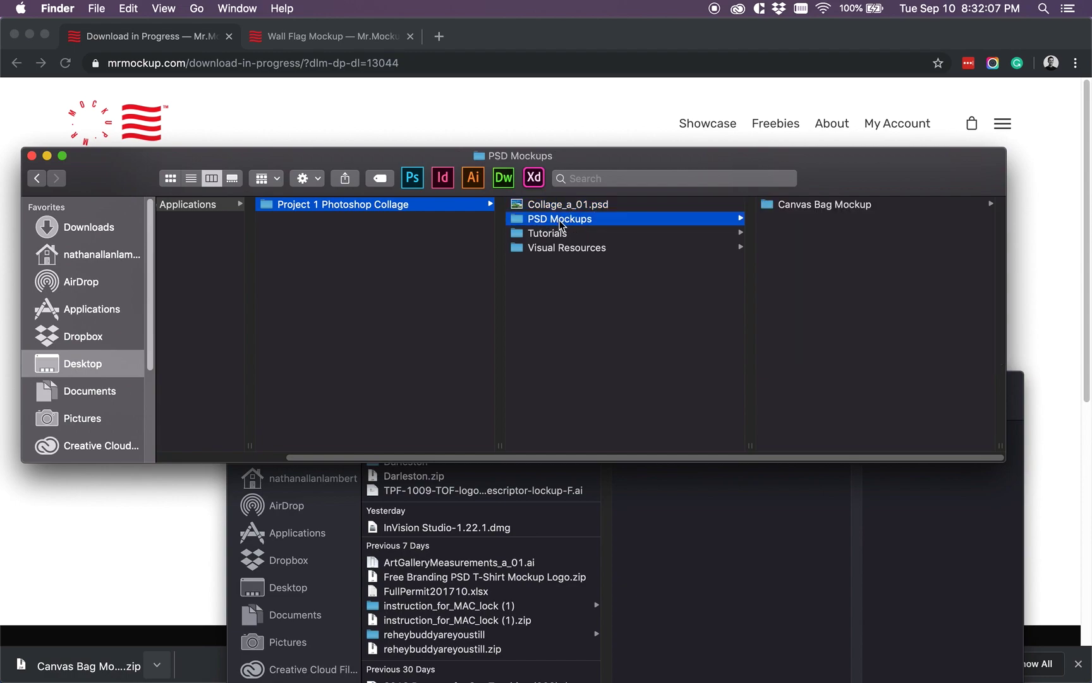
{"action": "left_click", "coordinate": [809, 206]}
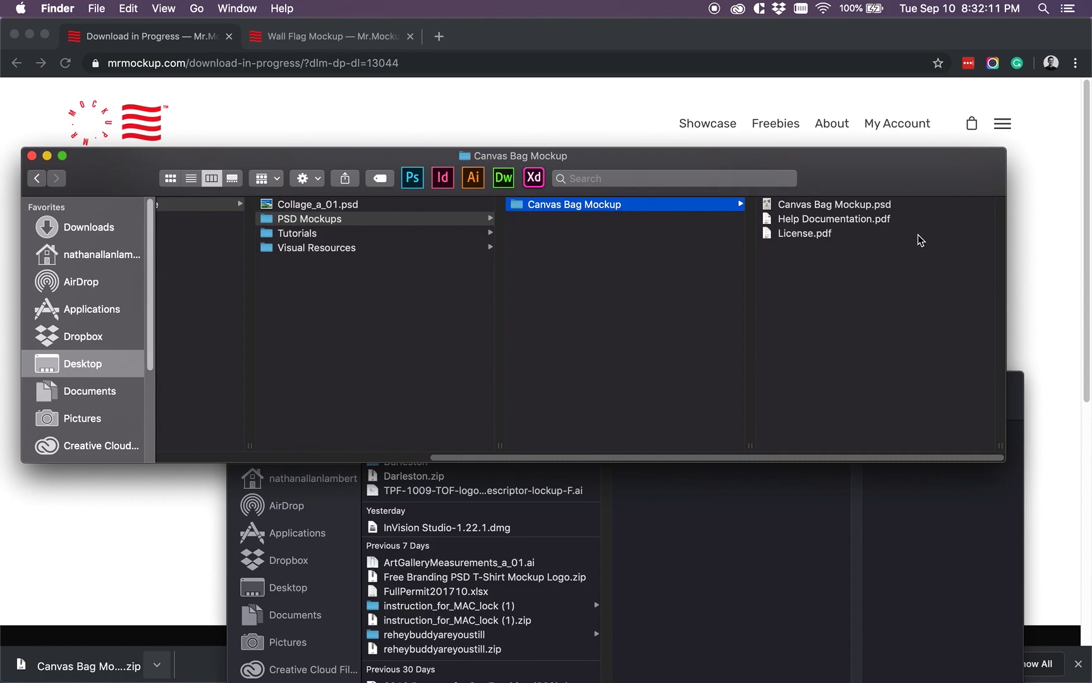
Step: Switch to Chrome, close the Wall Flag Mockup page and return to the fourth page of freebies
{"action": "left_click", "coordinate": [1042, 274]}
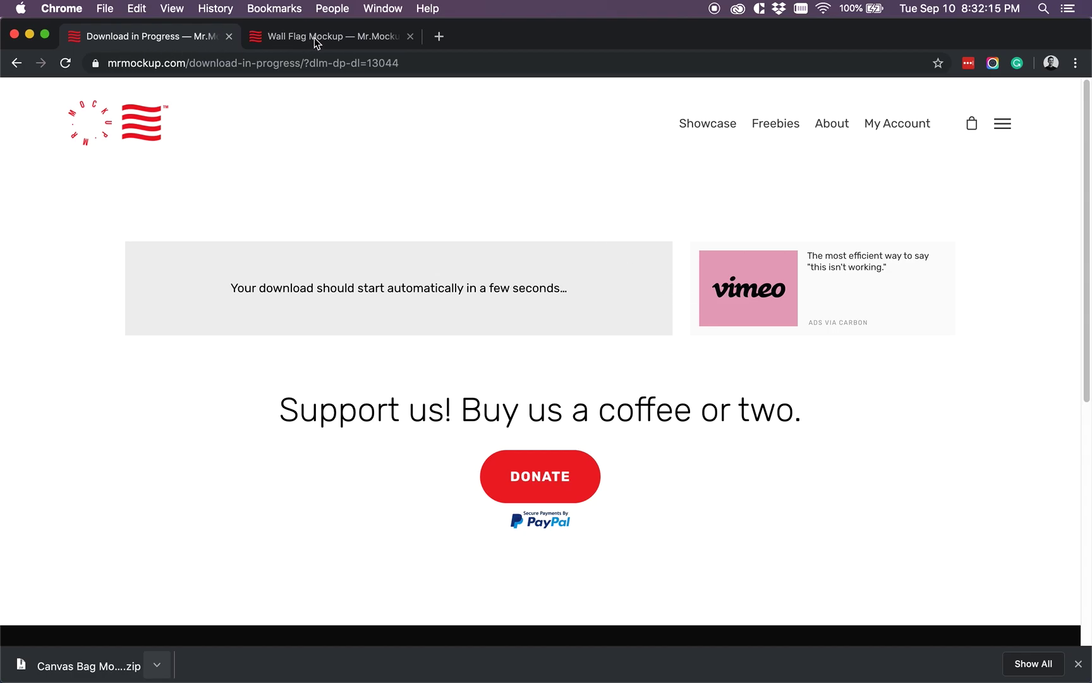
{"action": "left_click", "coordinate": [18, 64]}
{"action": "left_click", "coordinate": [281, 38]}
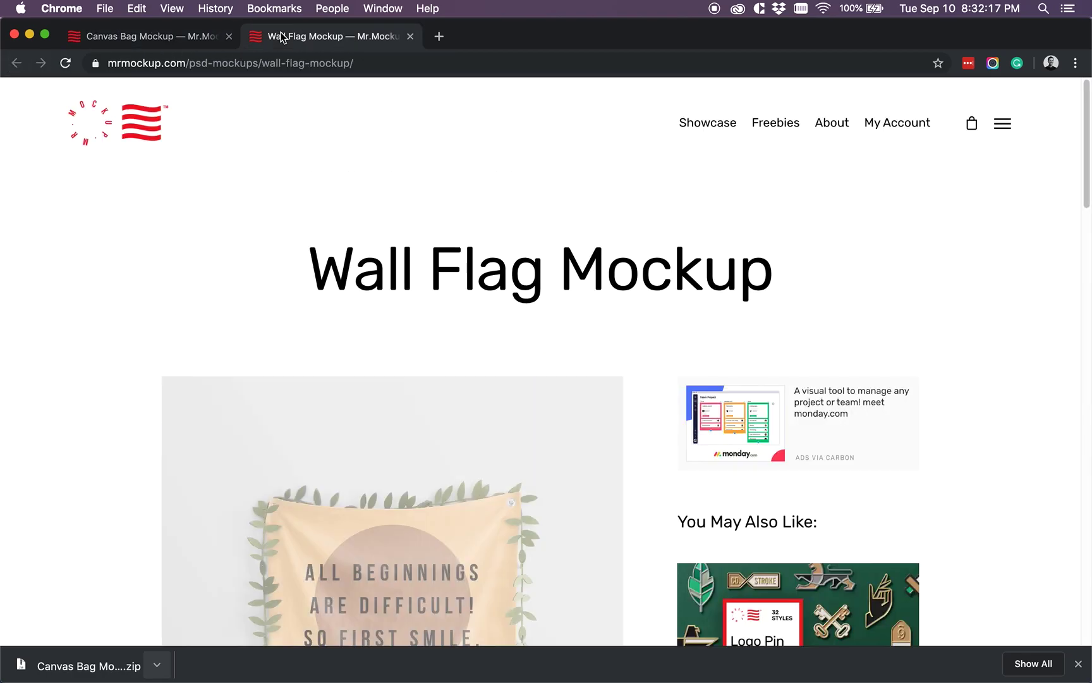
{"action": "left_click", "coordinate": [410, 36]}
{"action": "scroll", "coordinate": [387, 205], "scroll_direction": "up", "scroll_amount": 3}
{"action": "scroll", "coordinate": [387, 205], "scroll_direction": "up", "scroll_amount": 5}
{"action": "left_click", "coordinate": [17, 63]}
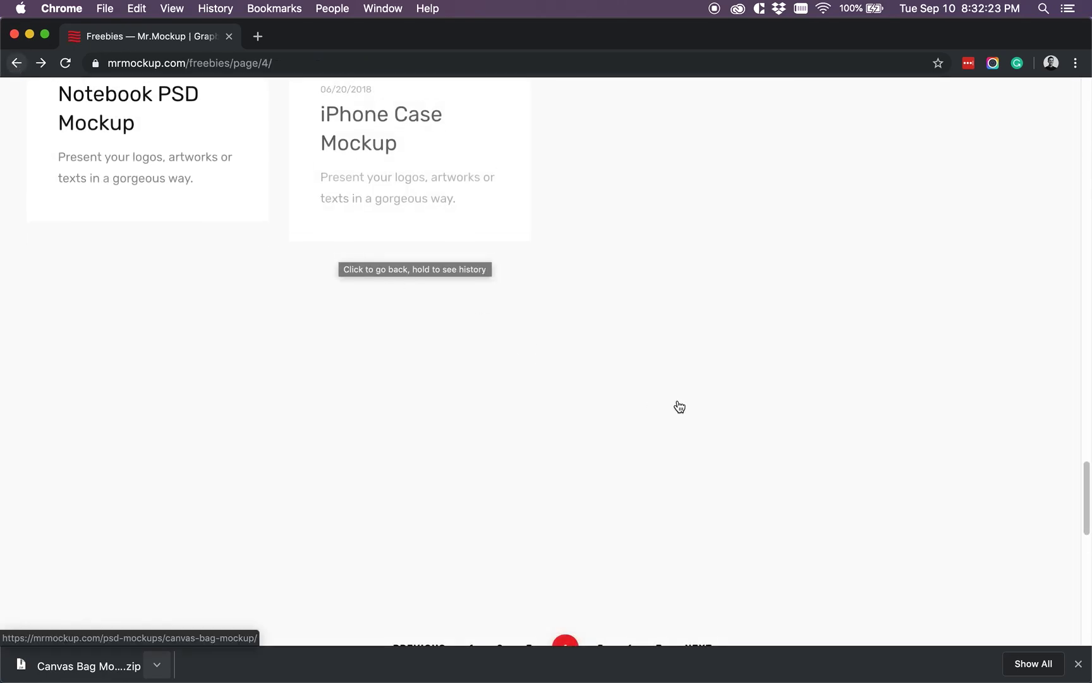
Step: Find the Vinyl Cover Mockup on the fourth page of freebies and open it
{"action": "scroll", "coordinate": [679, 406], "scroll_direction": "up", "scroll_amount": 20}
{"action": "scroll", "coordinate": [901, 413], "scroll_direction": "up", "scroll_amount": 15}
{"action": "scroll", "coordinate": [914, 419], "scroll_direction": "down", "scroll_amount": 5}
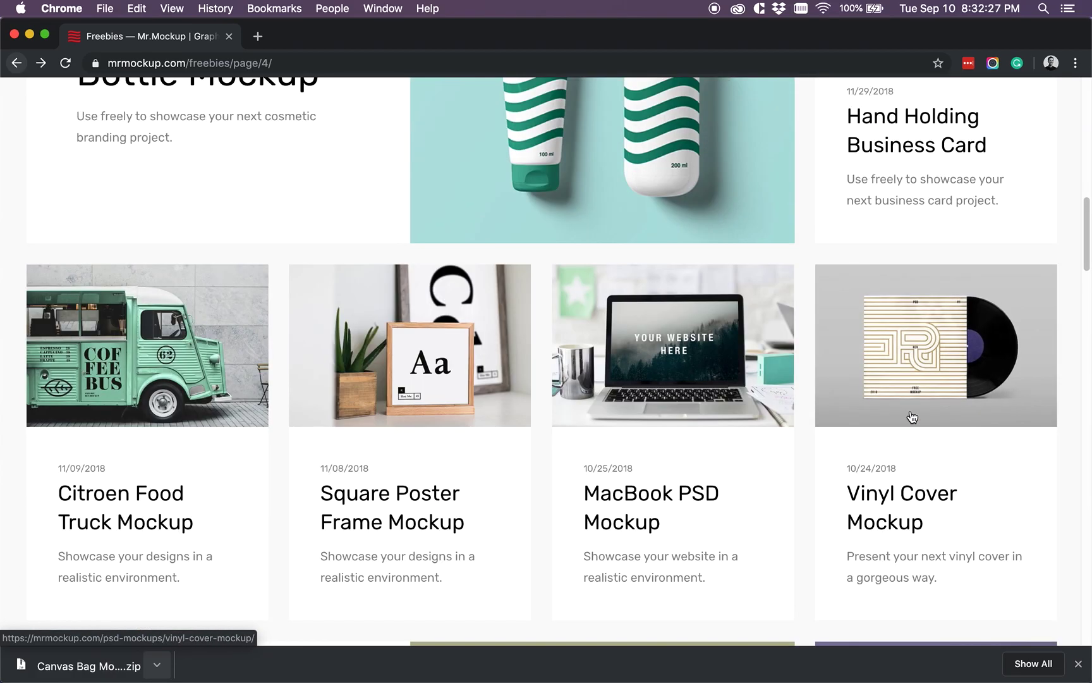
{"action": "scroll", "coordinate": [911, 418], "scroll_direction": "down", "scroll_amount": 3}
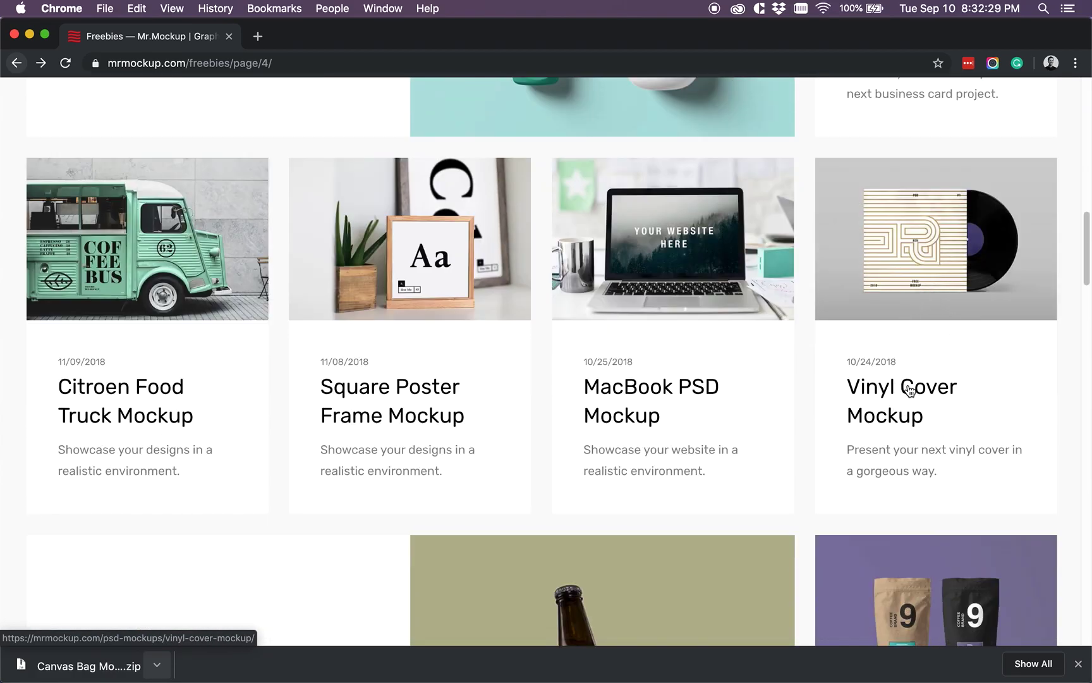
{"action": "left_click", "coordinate": [910, 388]}
Step: Download the Vinyl Cover Mockup from its product page
{"action": "scroll", "coordinate": [629, 358], "scroll_direction": "down", "scroll_amount": 5}
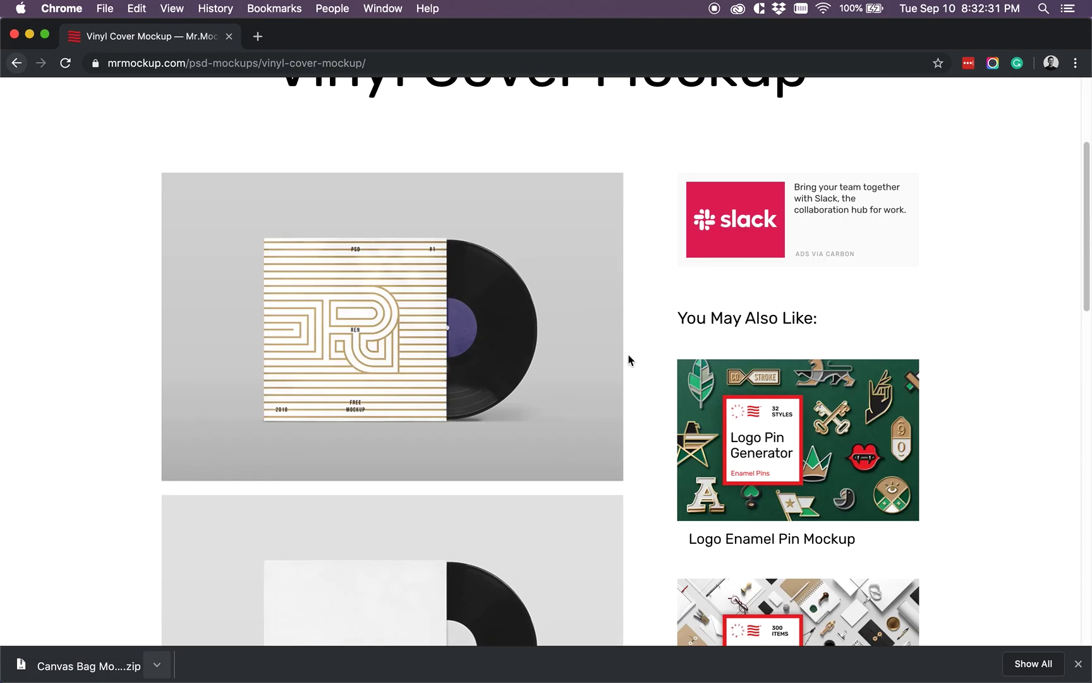
{"action": "scroll", "coordinate": [401, 246], "scroll_direction": "down", "scroll_amount": 10}
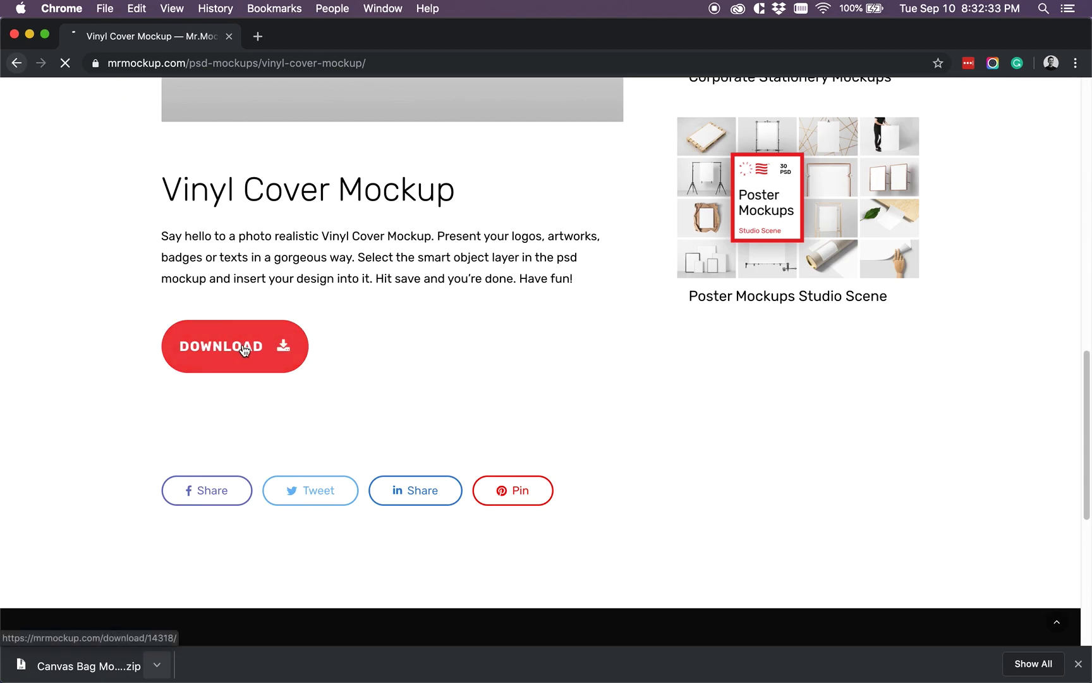
{"action": "left_click", "coordinate": [244, 349]}
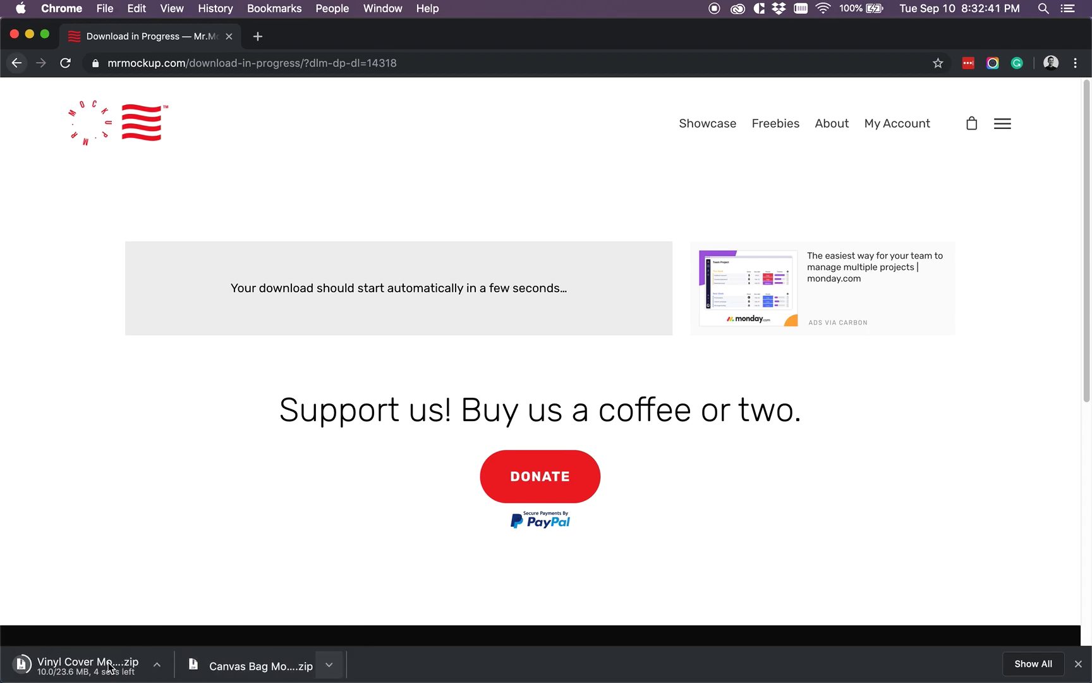
Step: Reveal Vinyl Cover Mockup.zip in Finder, extract it and move the extracted folder into PSD Mockups
{"action": "left_click", "coordinate": [156, 664]}
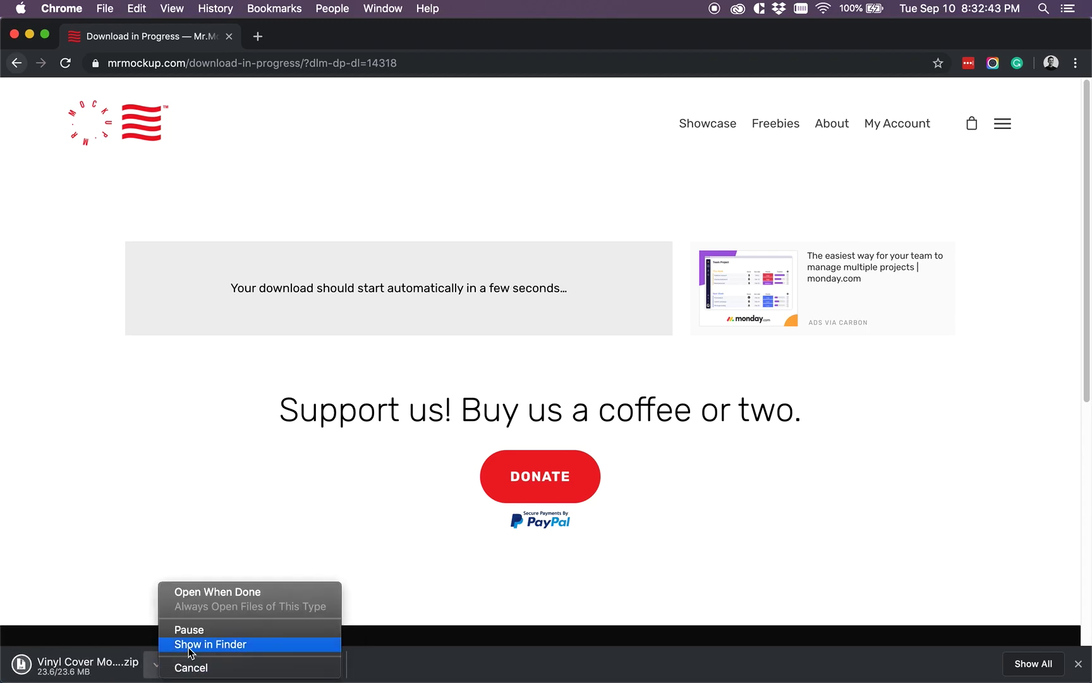
{"action": "left_click", "coordinate": [190, 644]}
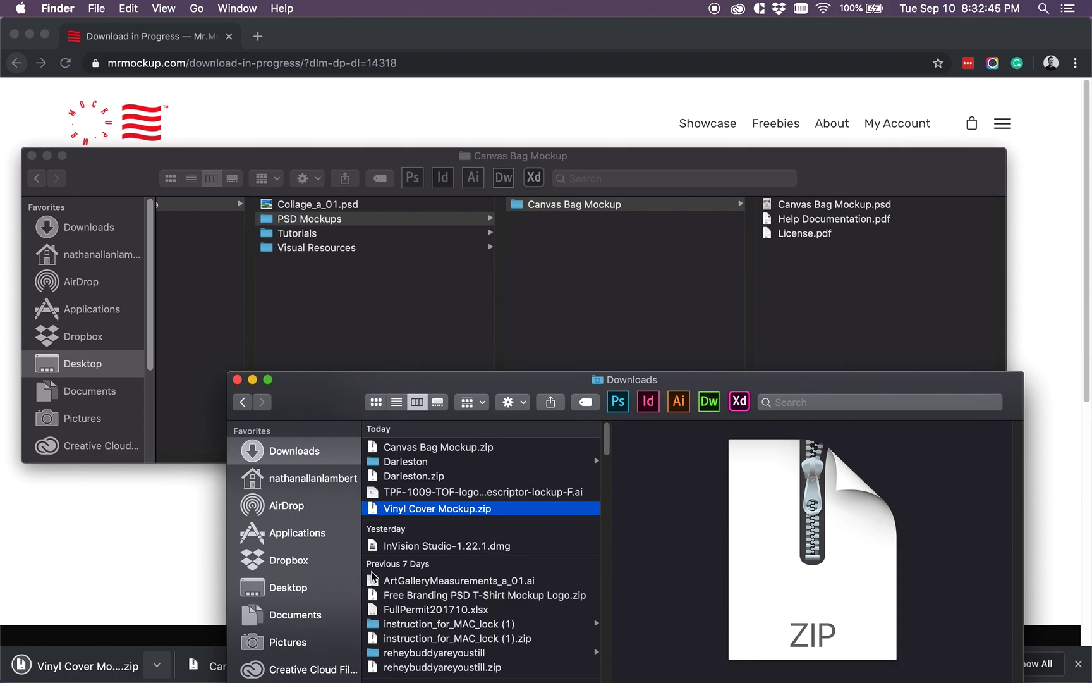
{"action": "double_click", "coordinate": [457, 514]}
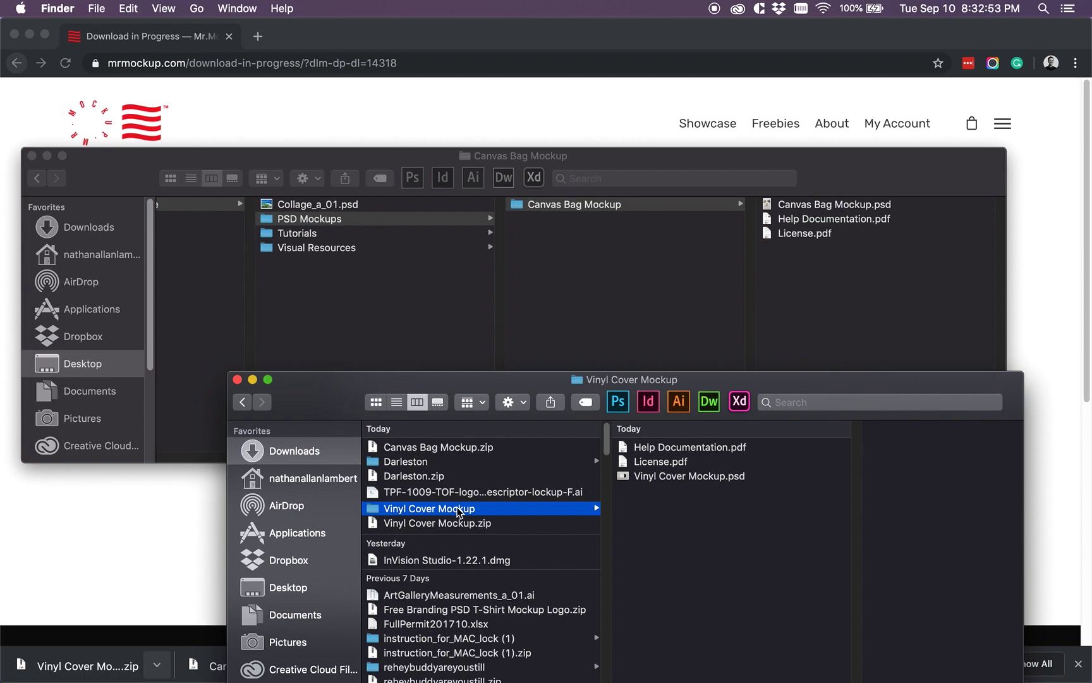
{"action": "left_click_drag", "start_coordinate": [457, 512], "coordinate": [600, 318]}
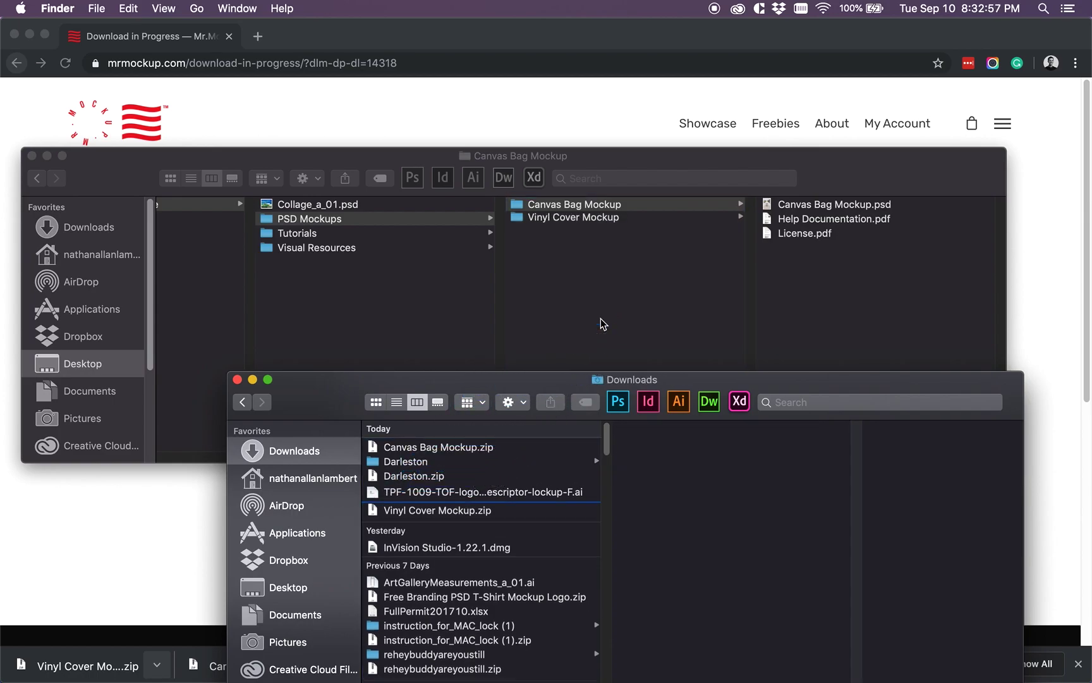
Step: Preview Help Documentation.pdf and License.pdf in the Canvas Bag Mockup folder
{"action": "left_click", "coordinate": [429, 220]}
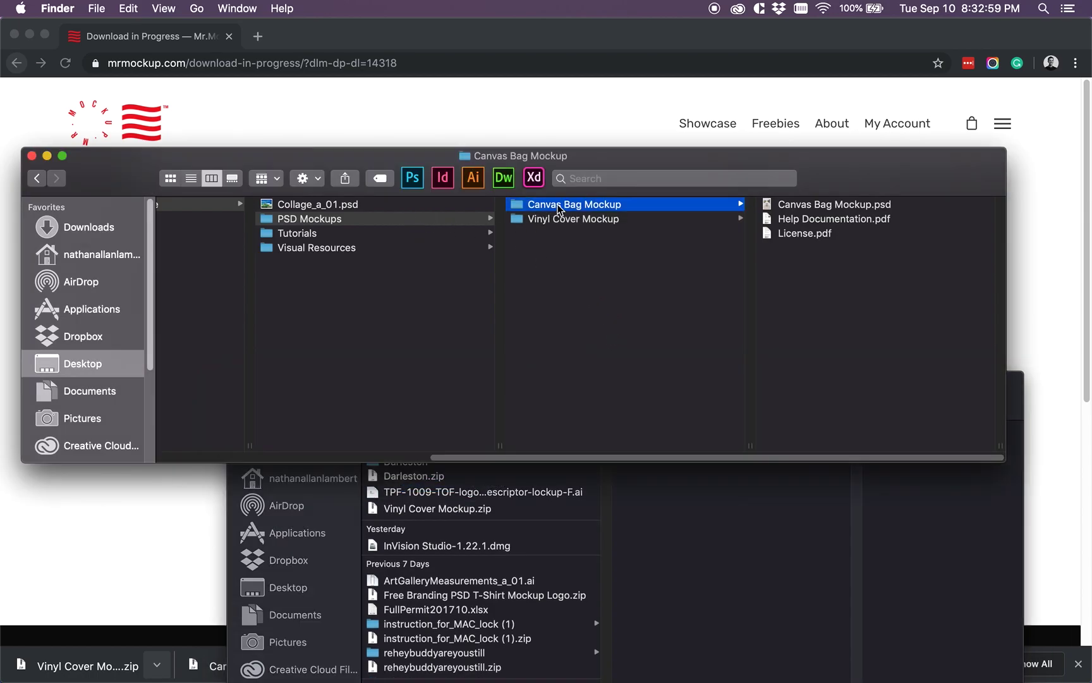
{"action": "left_click", "coordinate": [605, 218]}
{"action": "left_click", "coordinate": [607, 206]}
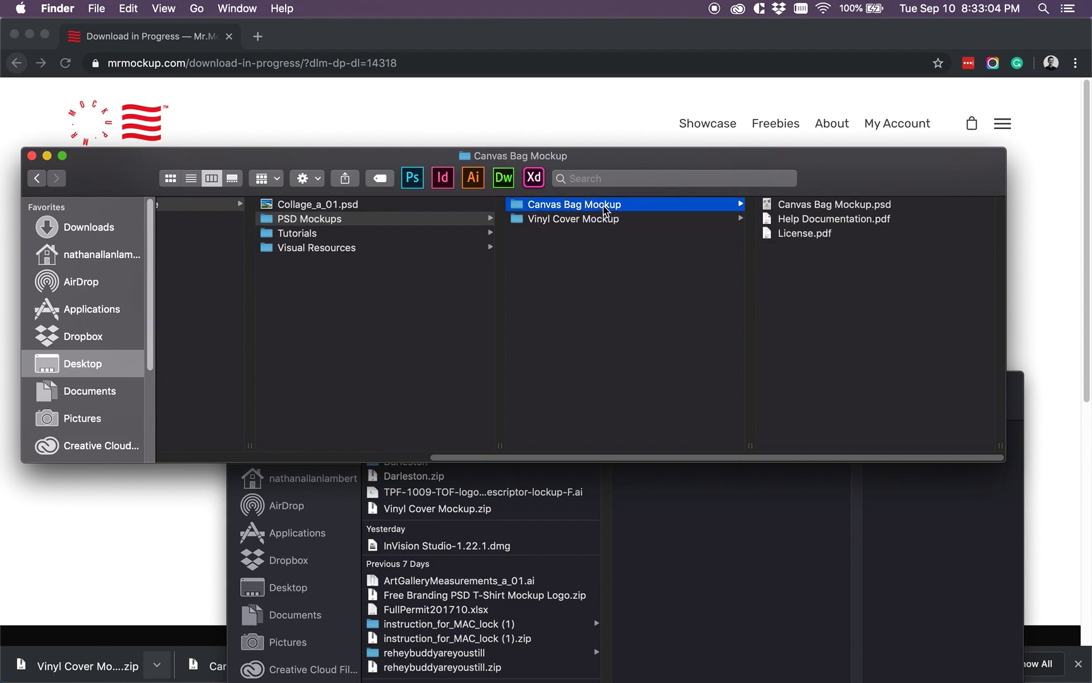
{"action": "left_click", "coordinate": [803, 223]}
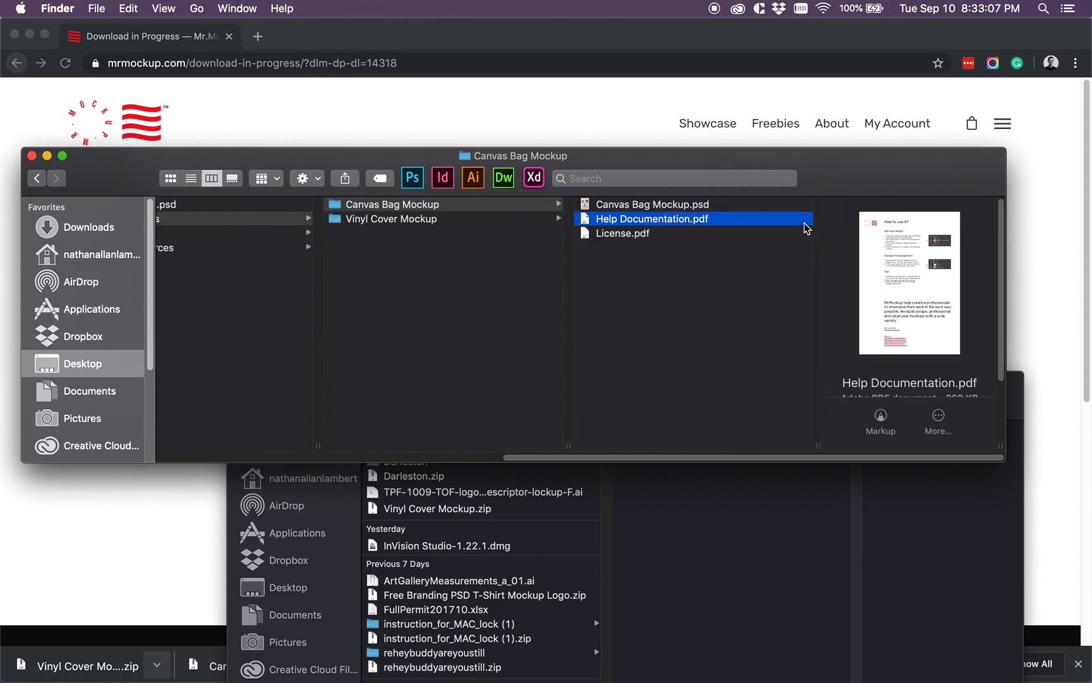
{"action": "key", "text": "space"}
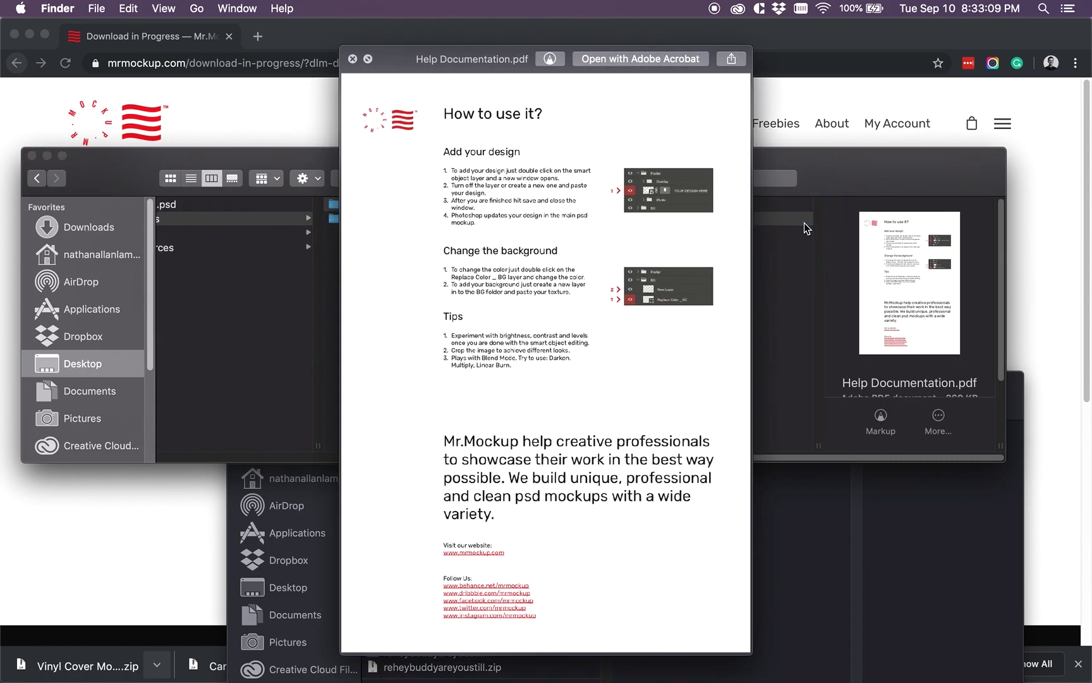
{"action": "key", "text": "space"}
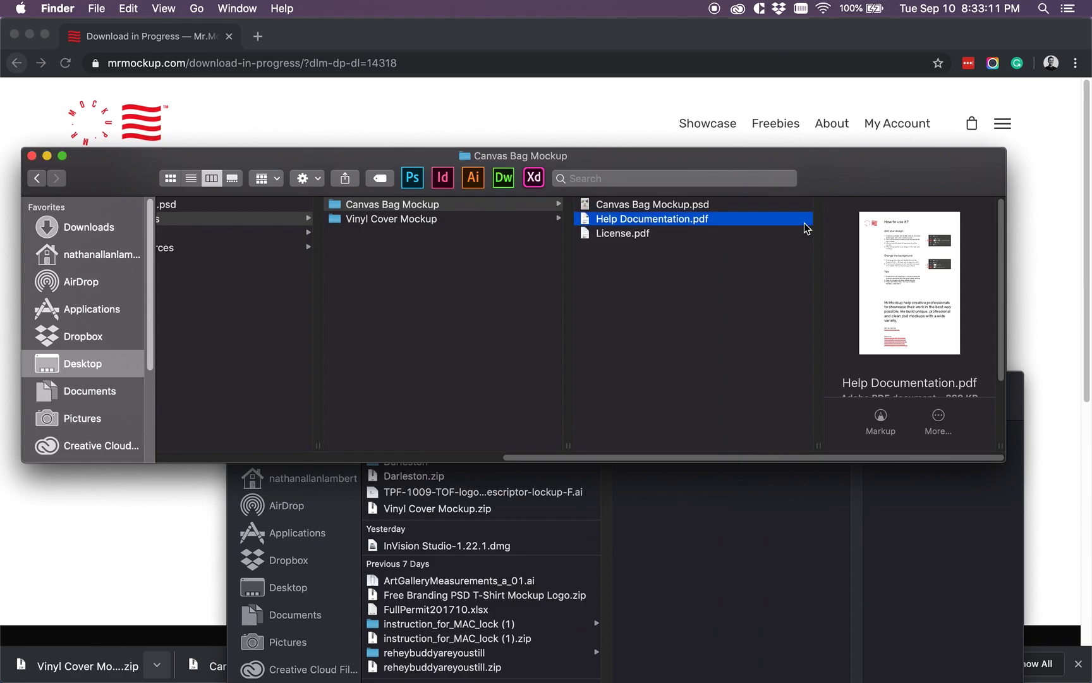
{"action": "key", "text": "Down"}
{"action": "key", "text": "space"}
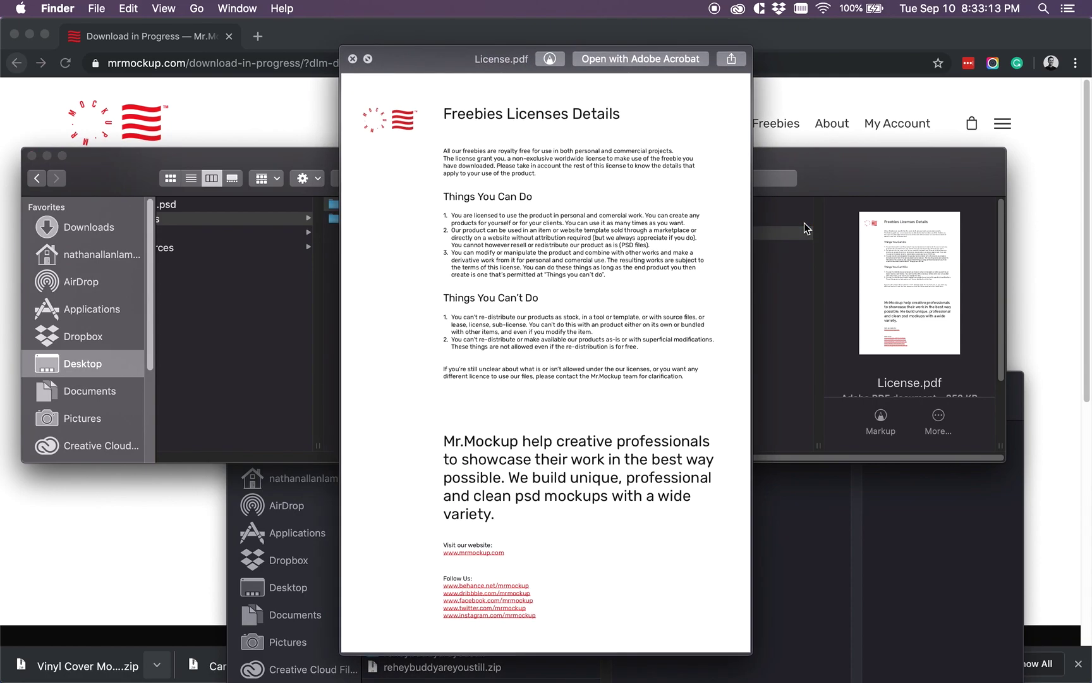
{"action": "key", "text": "space"}
Step: Open Canvas Bag Mockup.psd in Photoshop and enlarge the application window to fill the screen
{"action": "key", "text": "Up"}
{"action": "key", "text": "Up"}
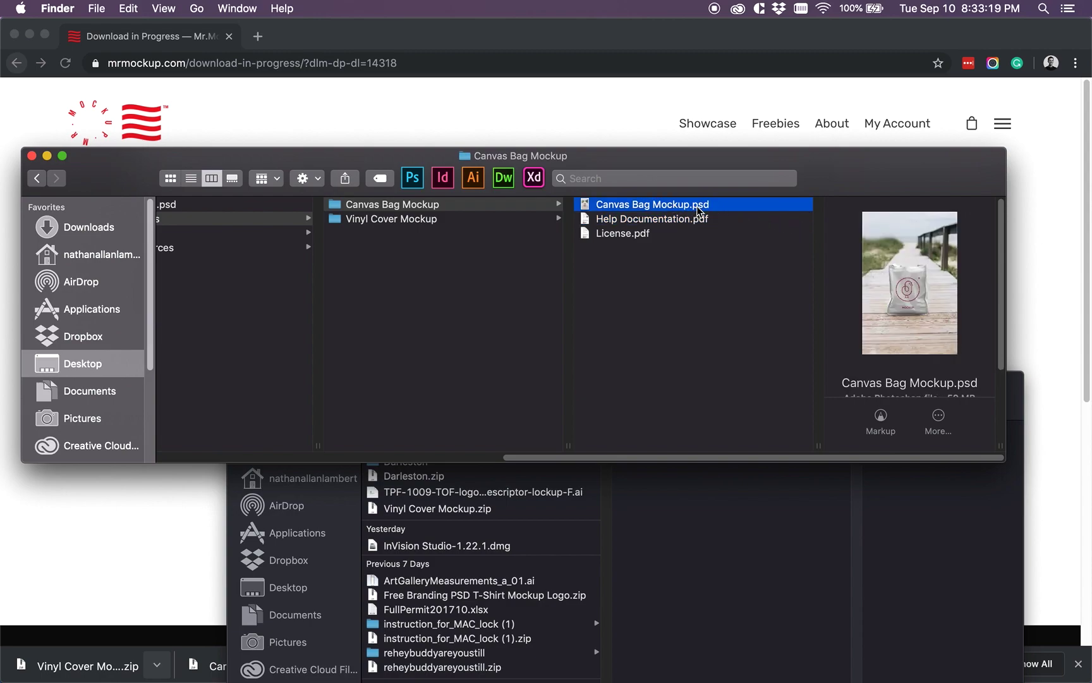
{"action": "double_click", "coordinate": [647, 210]}
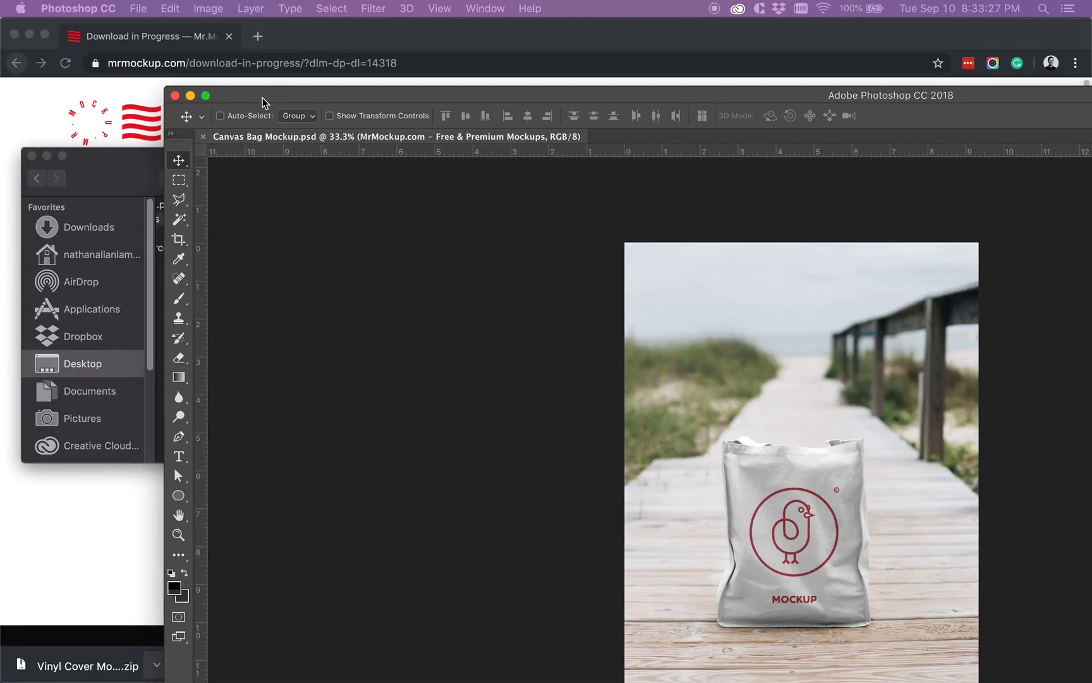
{"action": "left_click", "coordinate": [205, 96]}
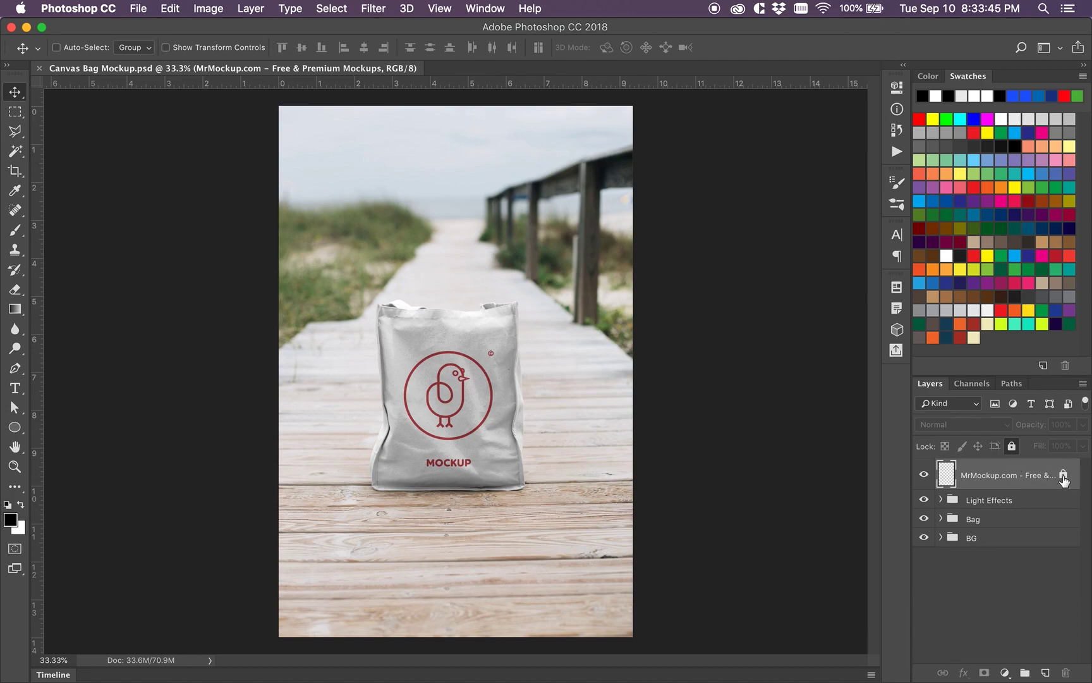
Step: Unlock and delete the "MrMockup.com - Free & Premium Mockups" layer
{"action": "left_click", "coordinate": [1011, 446]}
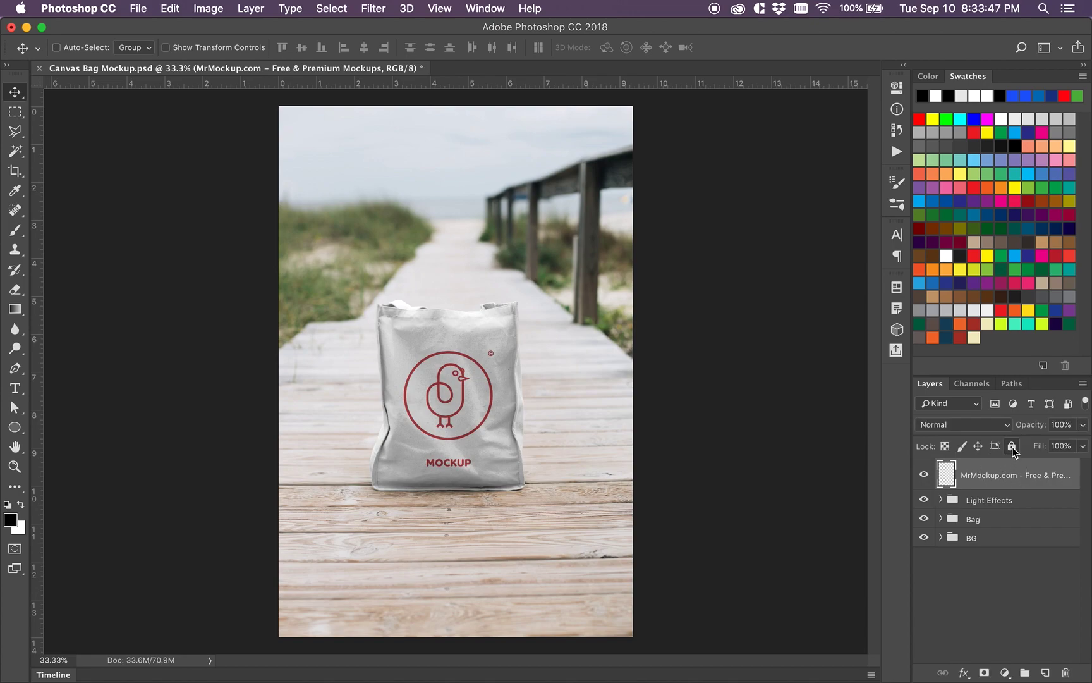
{"action": "left_click", "coordinate": [1067, 673]}
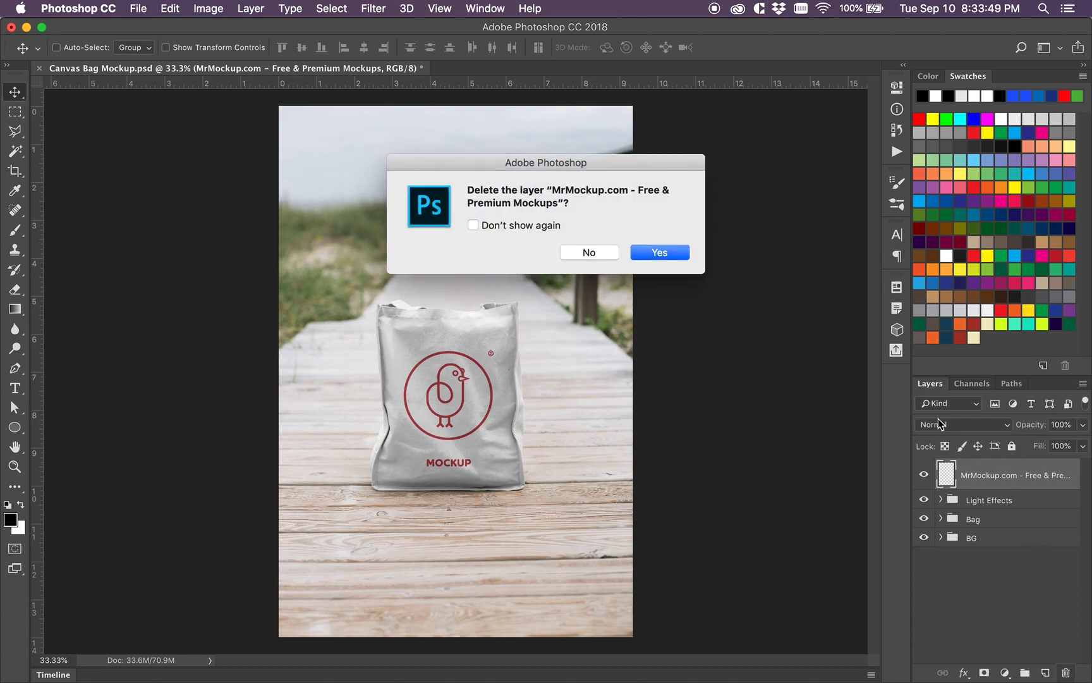
{"action": "key", "text": "Return"}
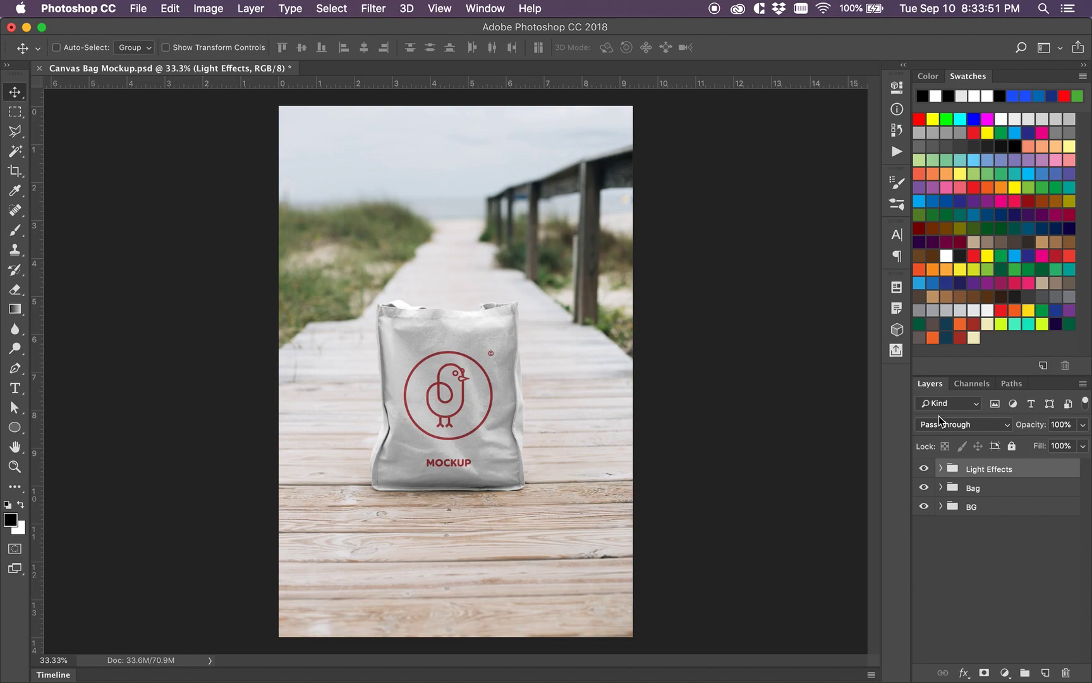
Step: Toggle the visibility of the Light Effects group to compare the bag with and without it
{"action": "left_click", "coordinate": [925, 470]}
{"action": "left_click", "coordinate": [927, 473]}
{"action": "left_click", "coordinate": [927, 473]}
{"action": "left_click", "coordinate": [927, 473]}
{"action": "left_click", "coordinate": [927, 473]}
{"action": "left_click", "coordinate": [928, 473]}
Step: Examine the contents of the Light Effects, Bag and BG groups, leaving only the Bag group expanded
{"action": "left_click", "coordinate": [941, 469]}
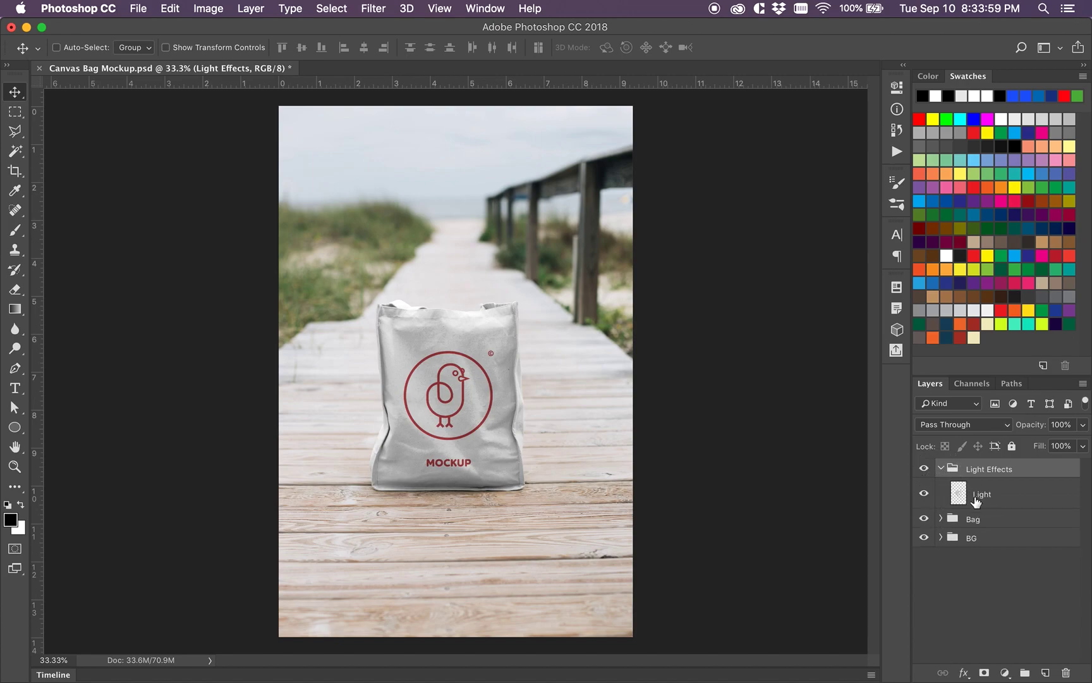
{"action": "left_click", "coordinate": [942, 469]}
{"action": "left_click", "coordinate": [941, 487]}
{"action": "left_click", "coordinate": [947, 493]}
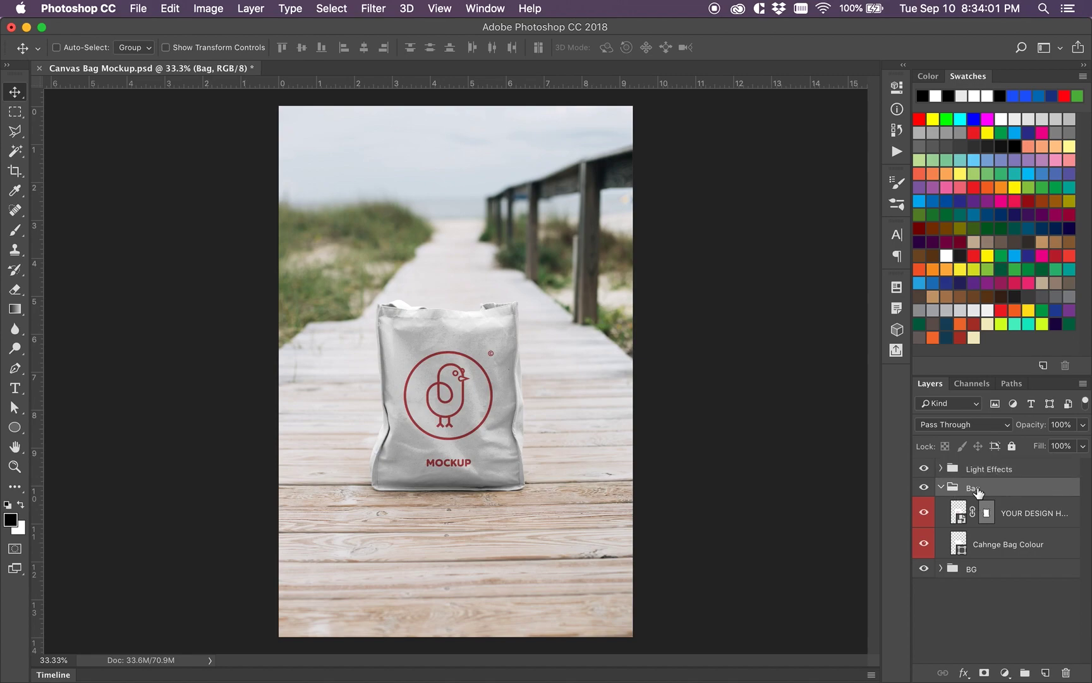
{"action": "left_click", "coordinate": [942, 569]}
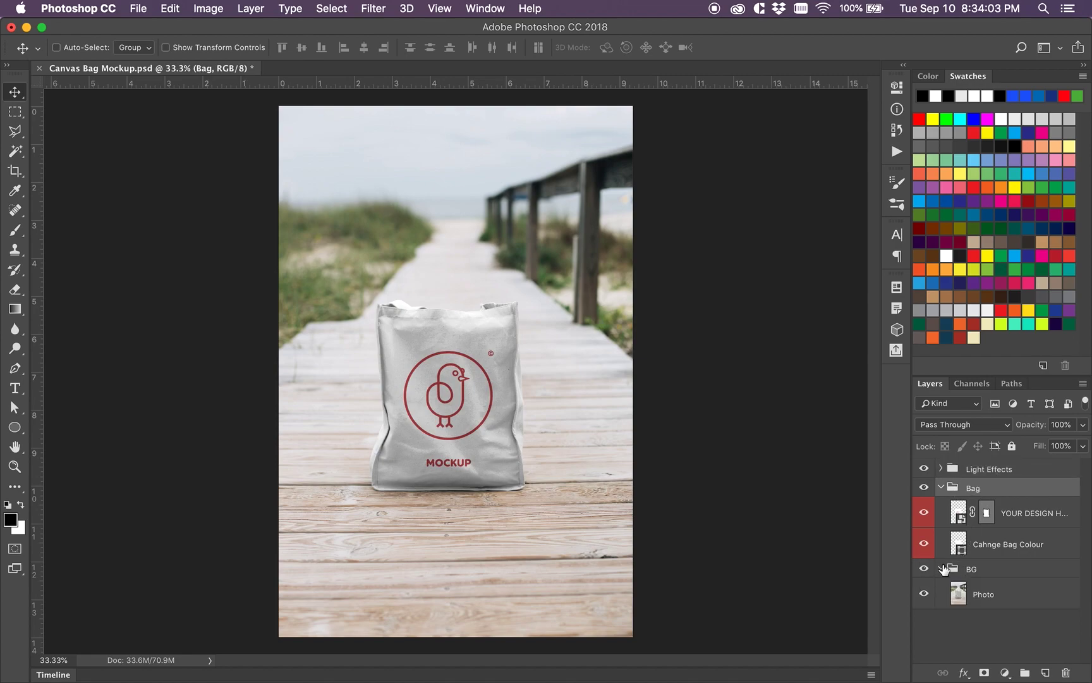
{"action": "left_click", "coordinate": [942, 570]}
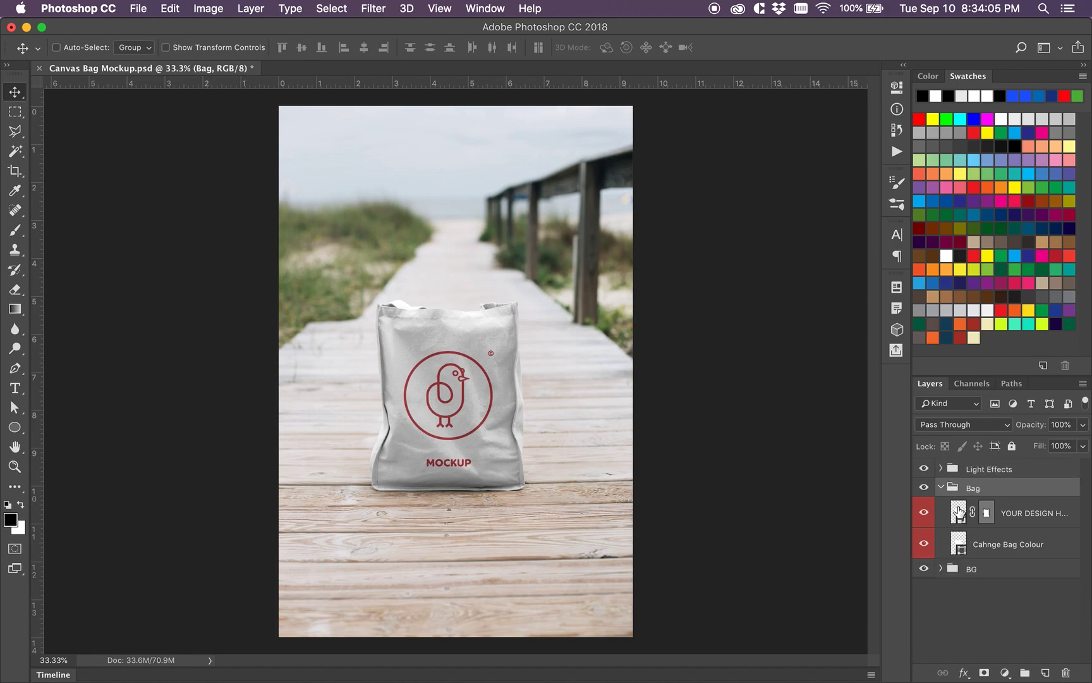
Step: Hide and show the YOUR DESIGN HERE layer to check what it controls, and select its mask
{"action": "left_click", "coordinate": [924, 515]}
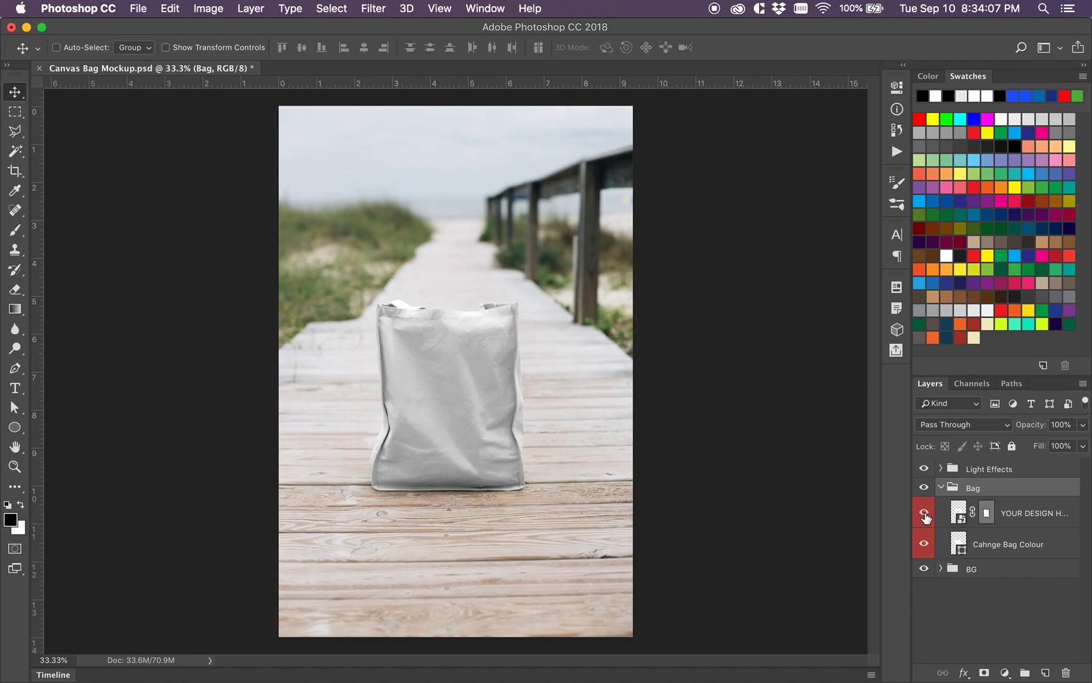
{"action": "left_click", "coordinate": [924, 515]}
{"action": "left_click", "coordinate": [1029, 513]}
{"action": "left_click", "coordinate": [989, 515]}
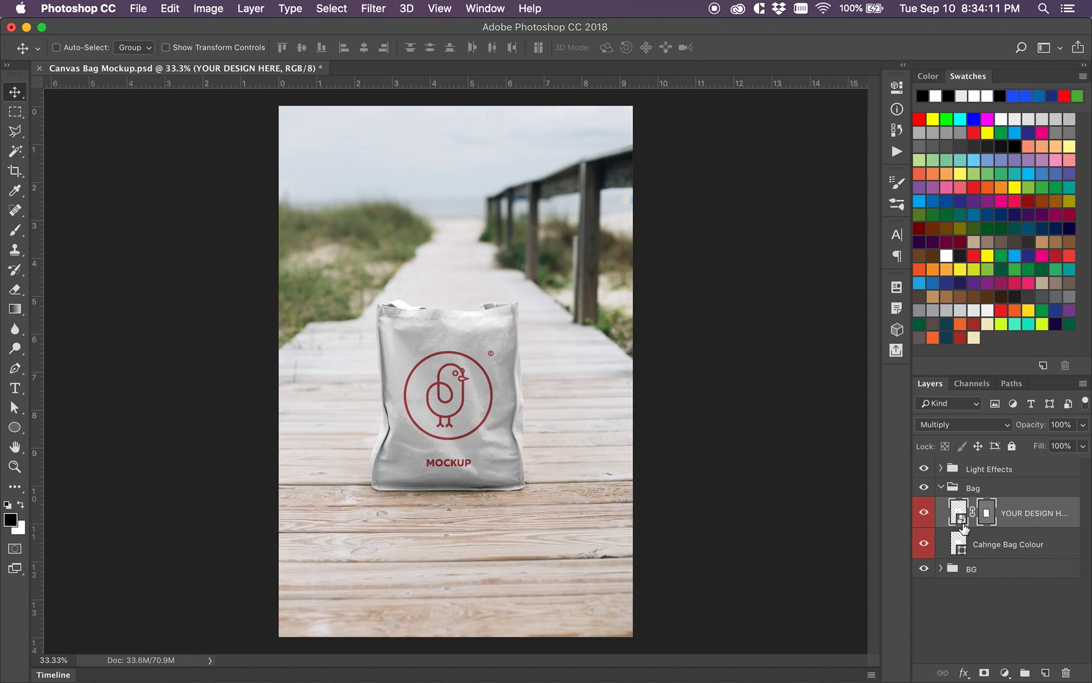
Step: Inspect the vector outline of the Cahnge Bag Colour shape with the Path Selection tool, and deselect the path
{"action": "left_click", "coordinate": [962, 548]}
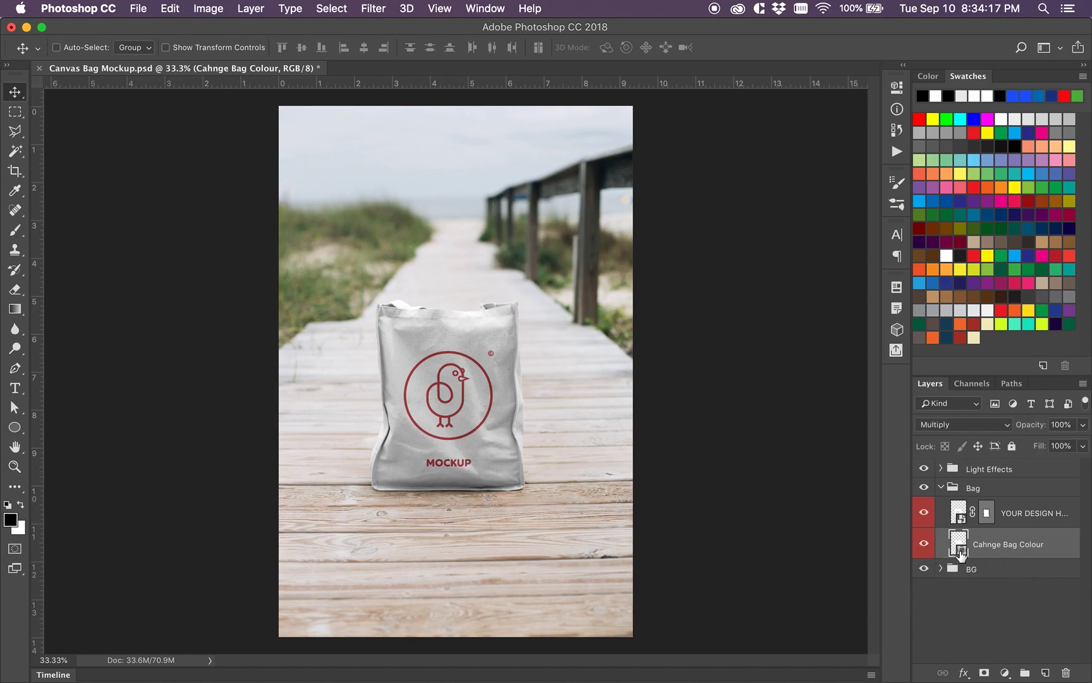
{"action": "key", "text": "a"}
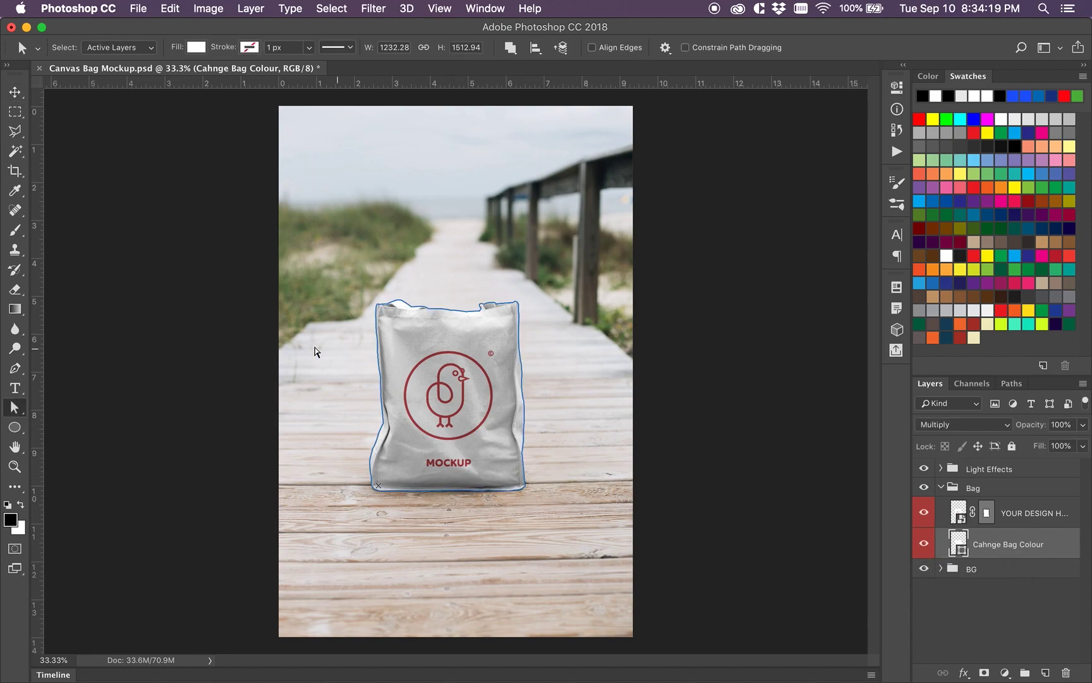
{"action": "left_click", "coordinate": [13, 411]}
{"action": "left_click", "coordinate": [69, 421]}
{"action": "left_click", "coordinate": [525, 488]}
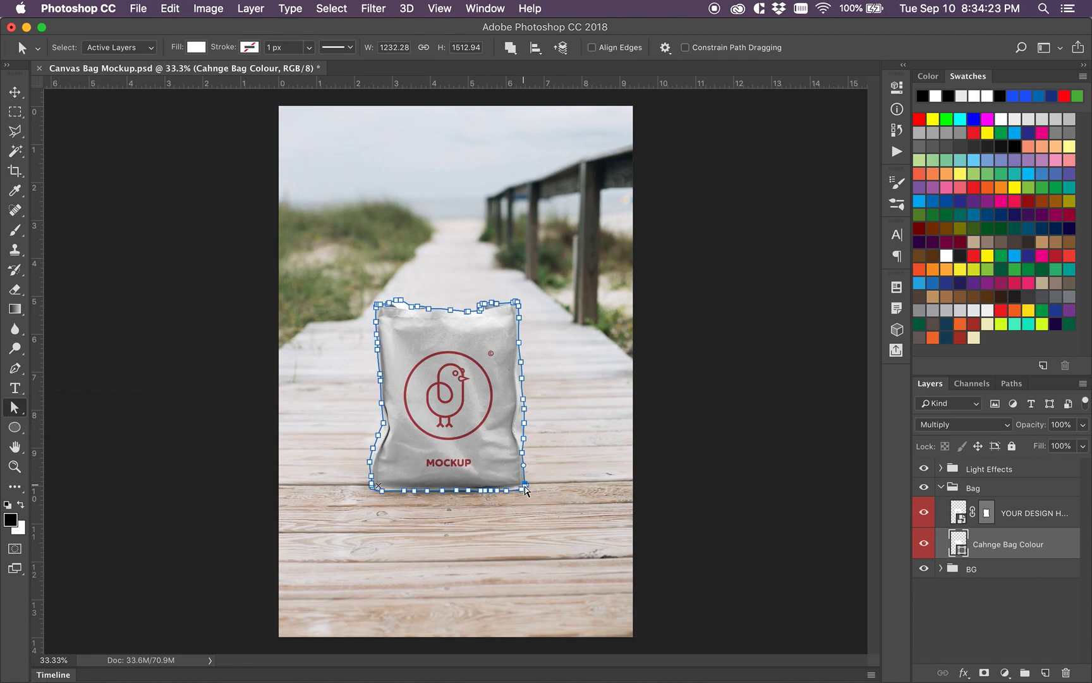
{"action": "left_click", "coordinate": [378, 349]}
{"action": "left_click", "coordinate": [690, 433]}
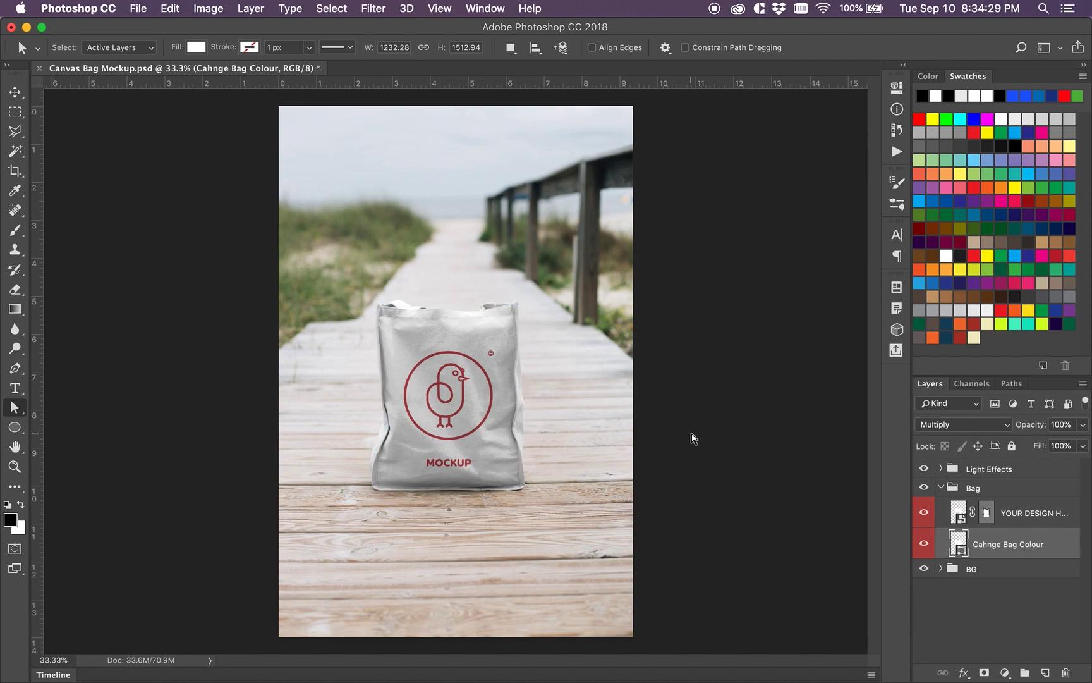
Step: Compare the bag with the YOUR DESIGN HERE and Cahnge Bag Colour layers hidden and shown, leaving both visible
{"action": "left_click", "coordinate": [1039, 515]}
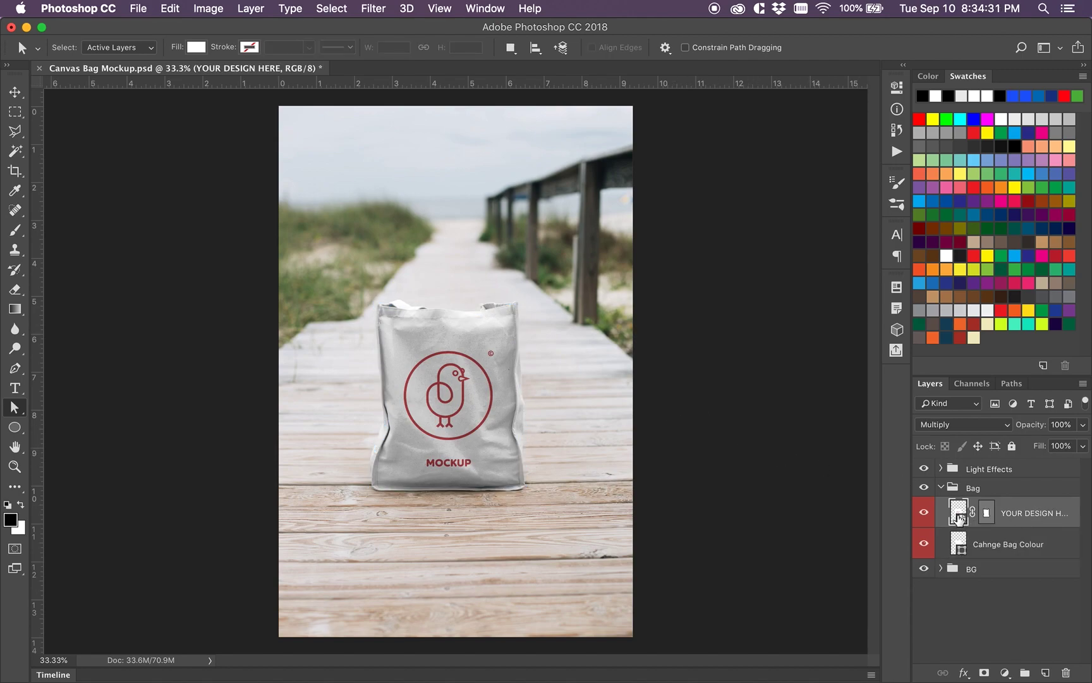
{"action": "left_click", "coordinate": [985, 515], "text": "super"}
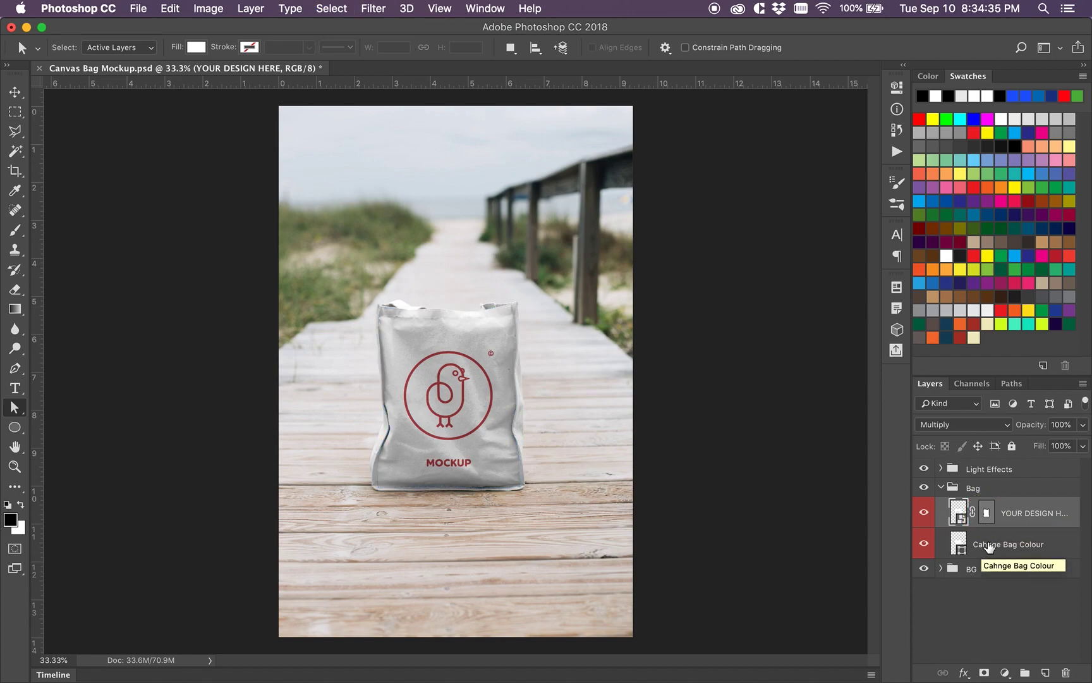
{"action": "left_click", "coordinate": [986, 544]}
{"action": "left_click", "coordinate": [924, 513]}
{"action": "left_click", "coordinate": [932, 542]}
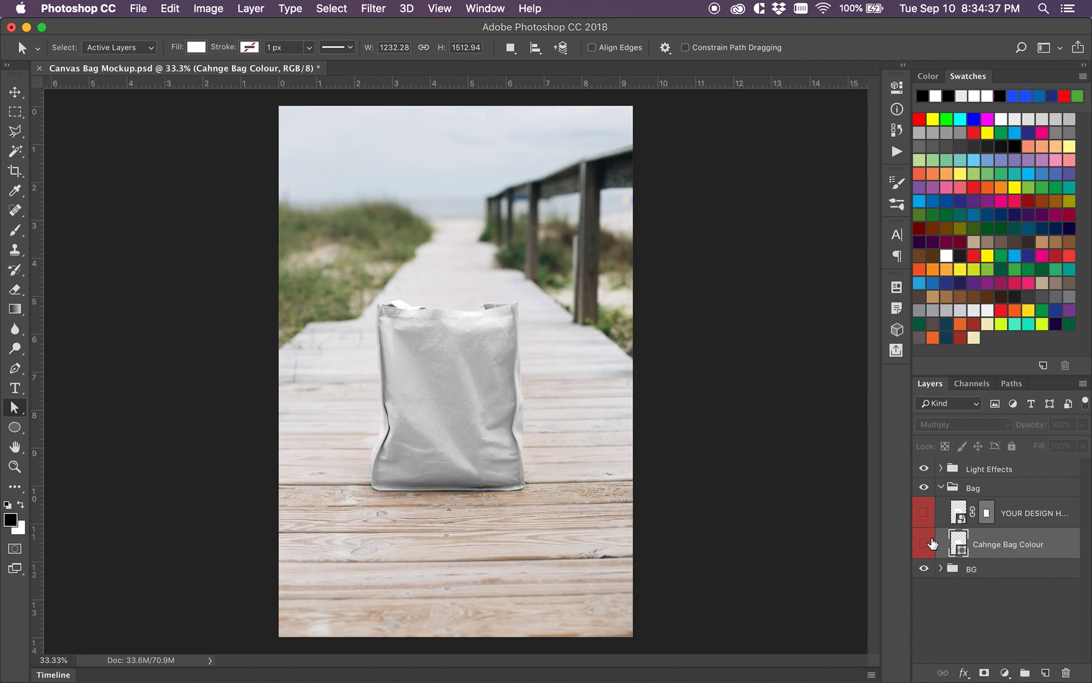
{"action": "left_click", "coordinate": [932, 543]}
{"action": "left_click", "coordinate": [932, 542]}
{"action": "left_click", "coordinate": [925, 517]}
{"action": "left_click", "coordinate": [924, 543]}
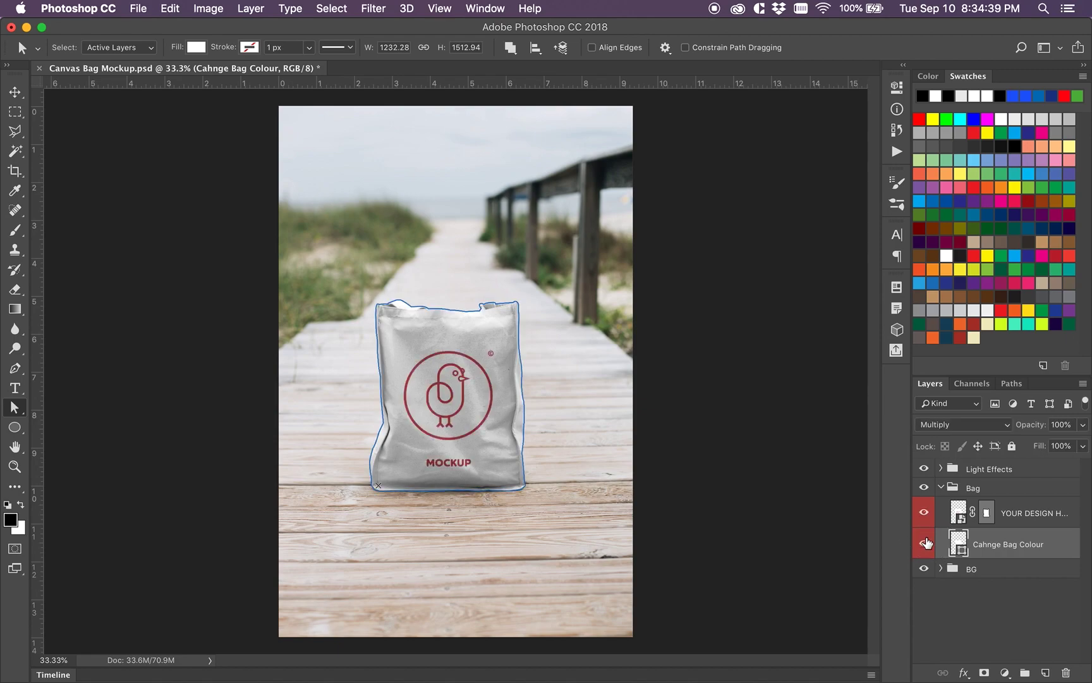
Step: Open the contents of the YOUR DESIGN HERE smart object and compare them with the mockup document
{"action": "left_click", "coordinate": [1023, 517]}
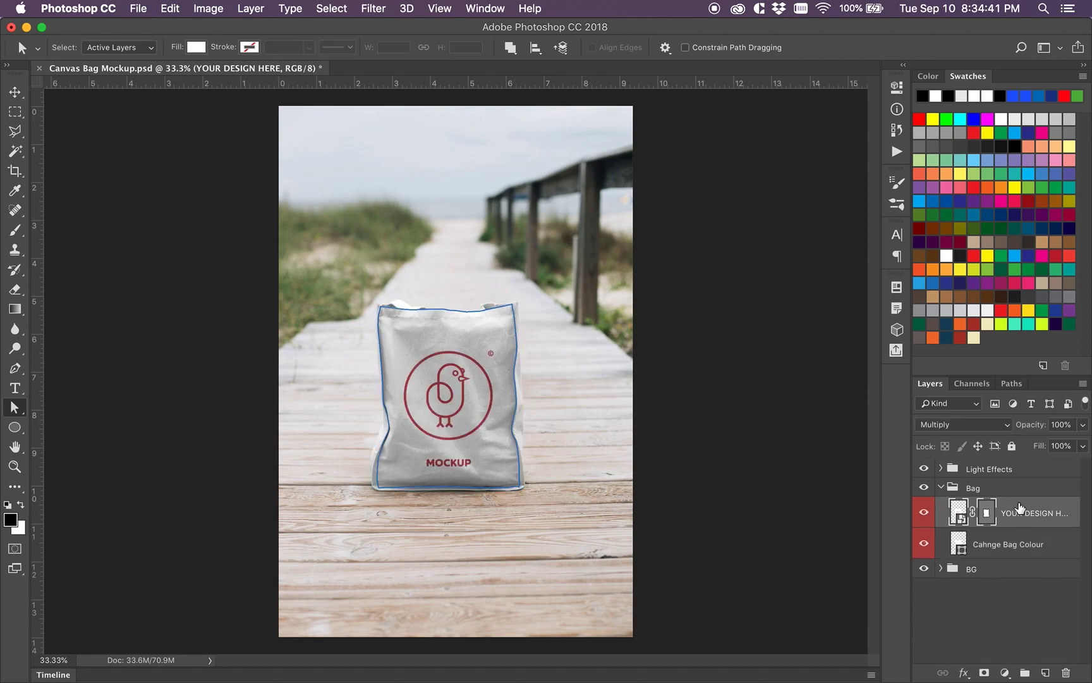
{"action": "double_click", "coordinate": [962, 515]}
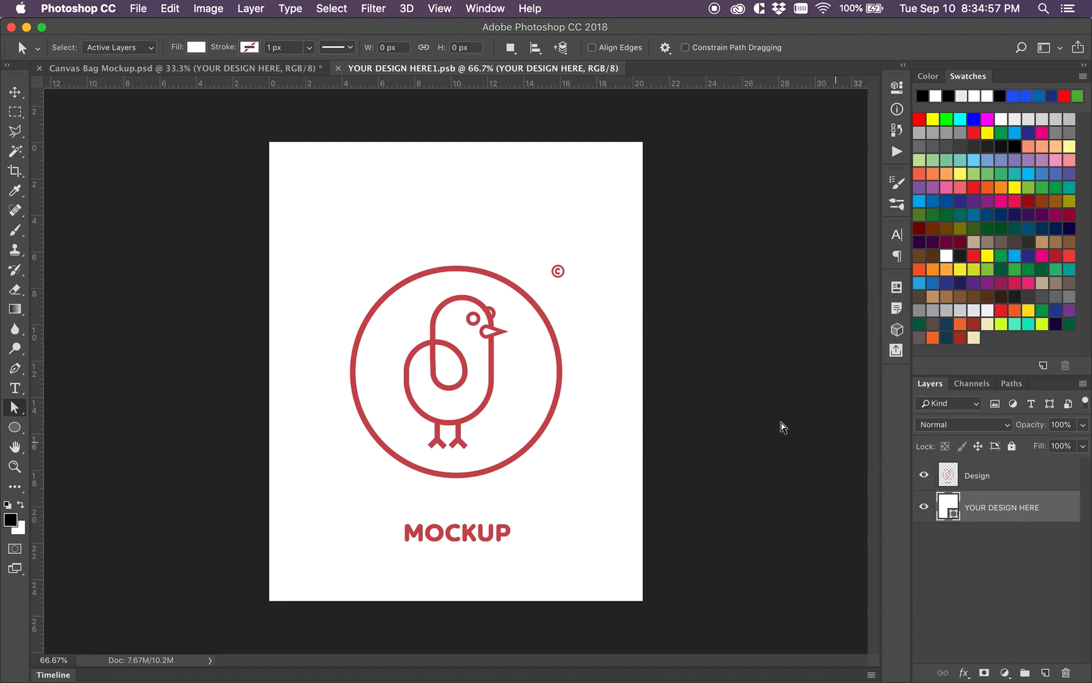
{"action": "left_click", "coordinate": [285, 71]}
{"action": "left_click", "coordinate": [368, 68]}
{"action": "left_click", "coordinate": [294, 72]}
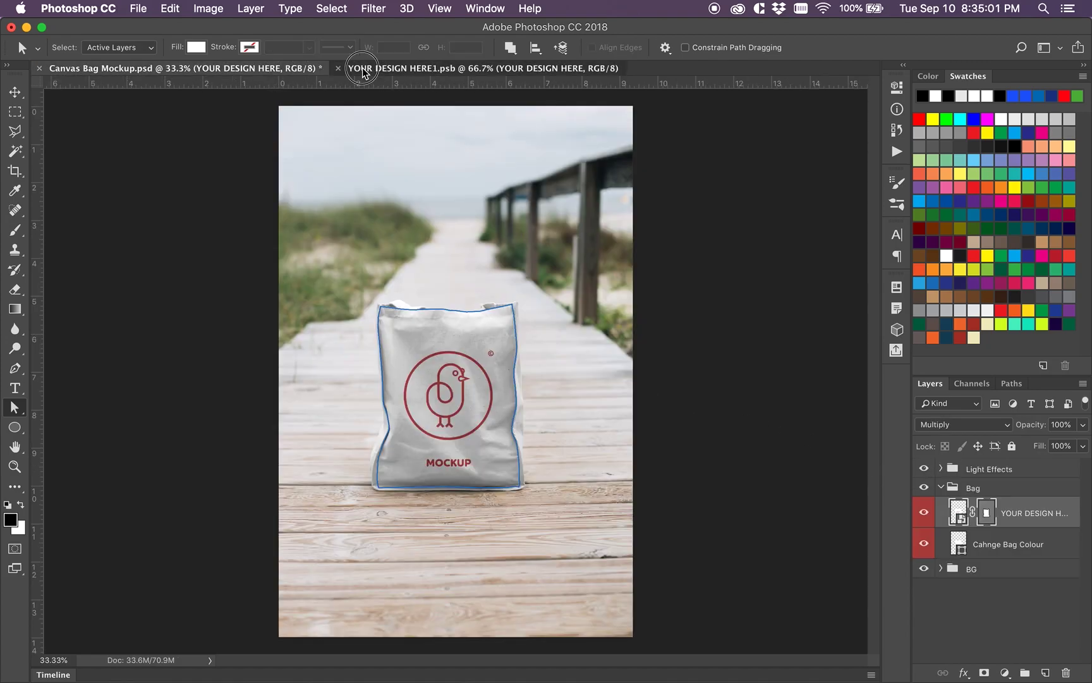
{"action": "left_click", "coordinate": [362, 68]}
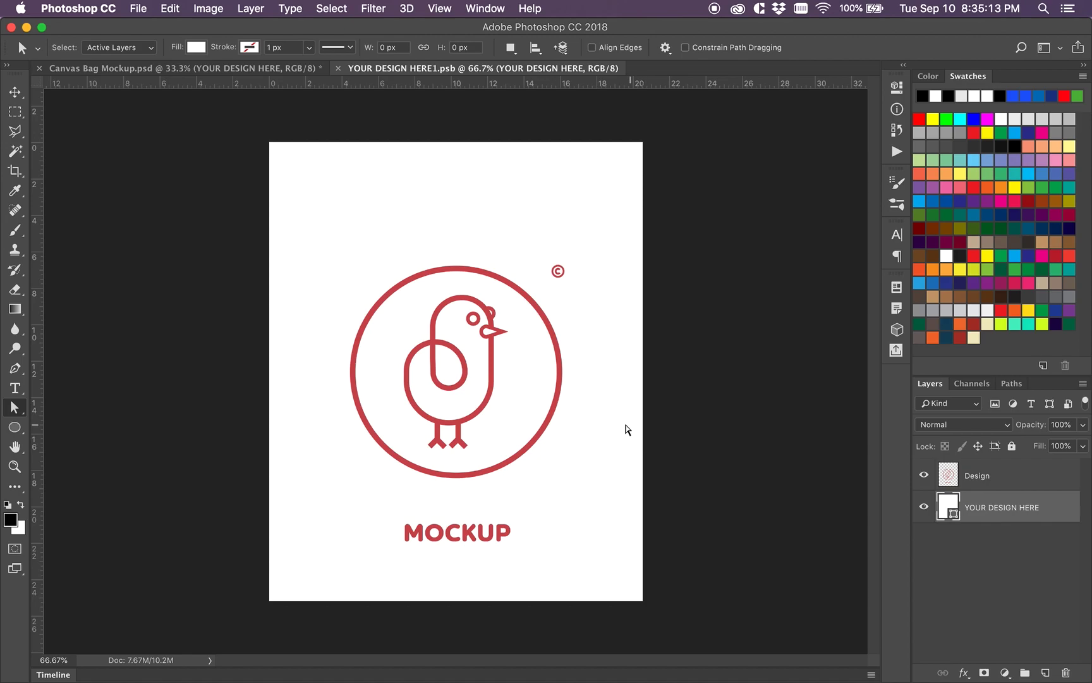
Step: Draw a circle about 1567 px in diameter over the logo area of the smart object's artboard
{"action": "key", "text": "u"}
{"action": "left_click_drag", "start_coordinate": [700, 236], "coordinate": [304, 632]}
{"action": "key", "text": "v"}
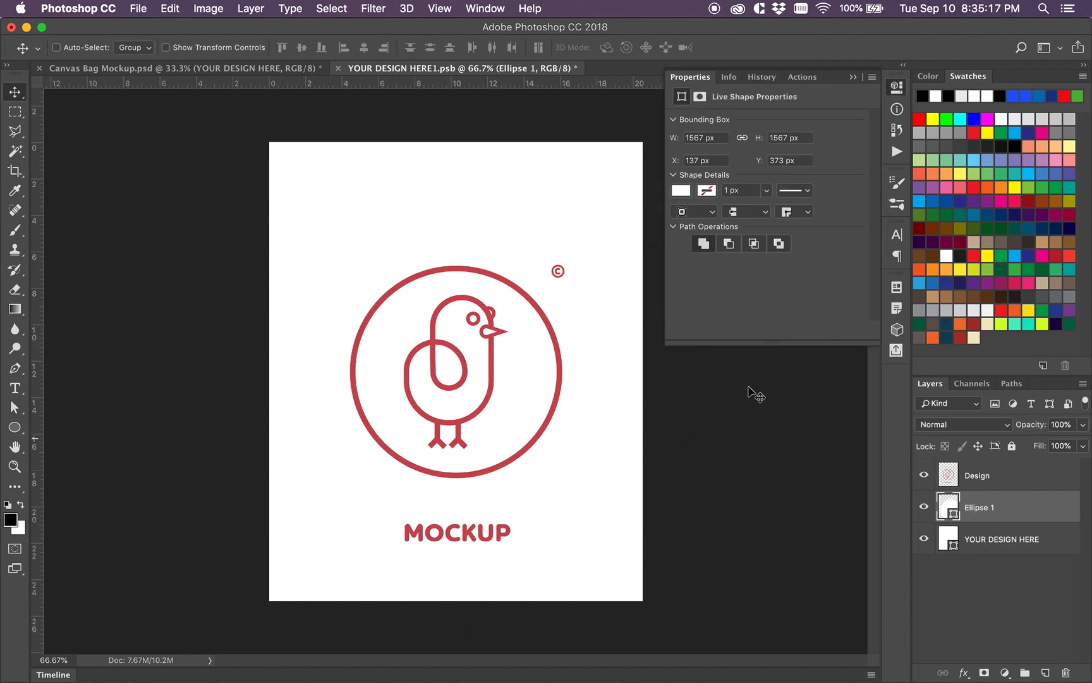
Step: Change the circle's fill colour to pure red
{"action": "key", "text": "i"}
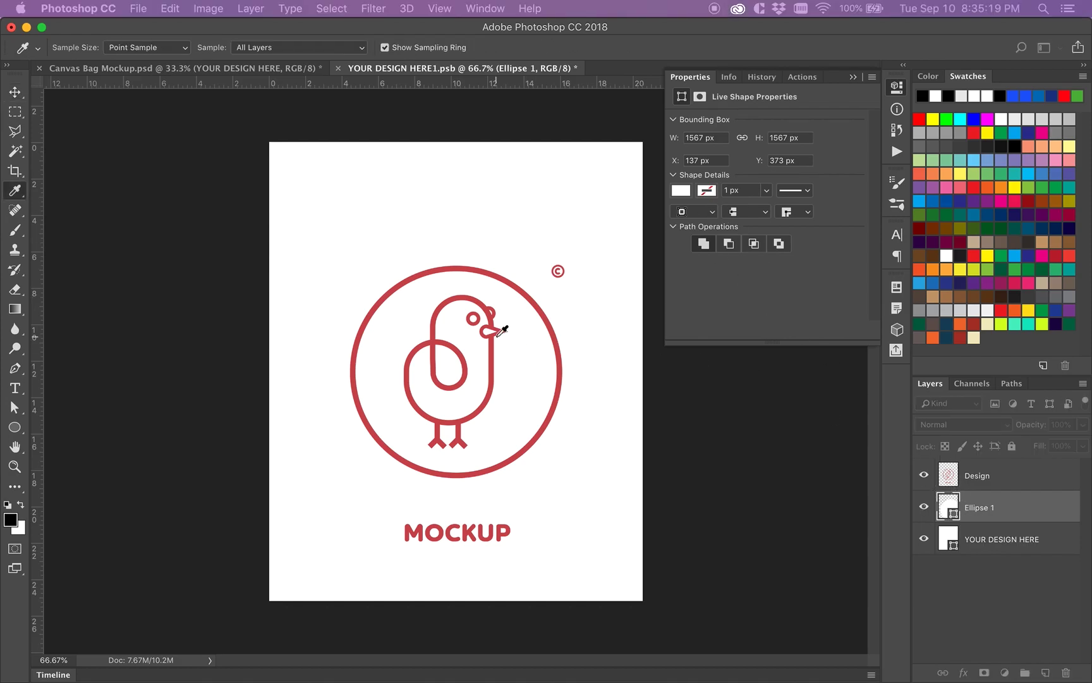
{"action": "double_click", "coordinate": [948, 507]}
{"action": "left_click_drag", "start_coordinate": [369, 173], "coordinate": [397, 177]}
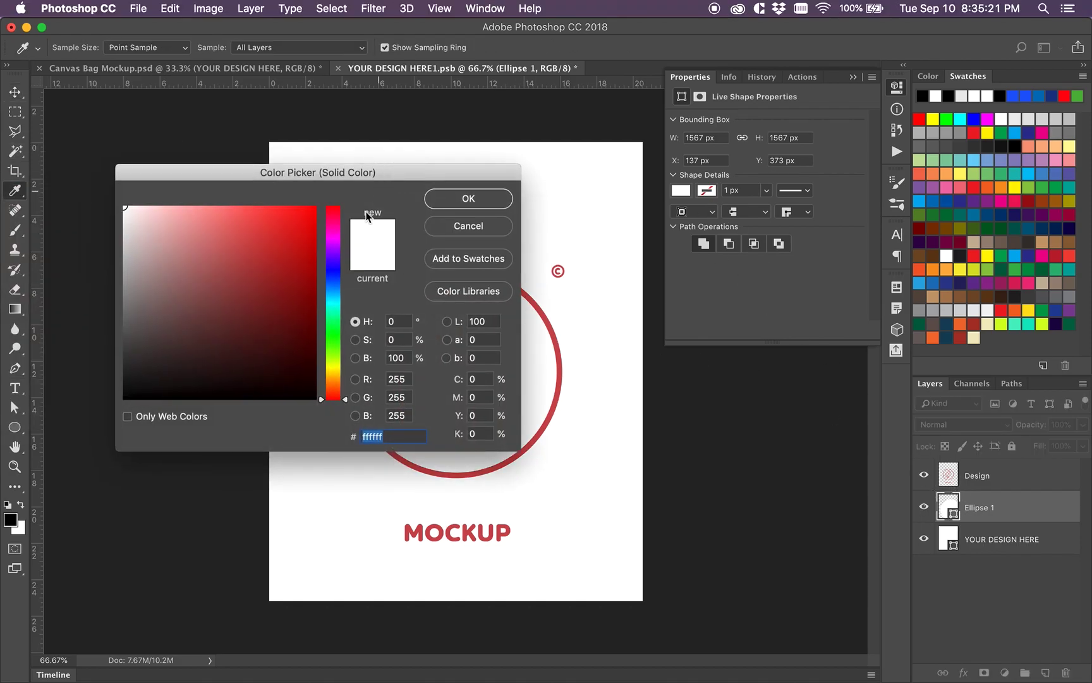
{"action": "left_click_drag", "start_coordinate": [277, 249], "coordinate": [358, 174]}
{"action": "key", "text": "Return"}
{"action": "key", "text": "v"}
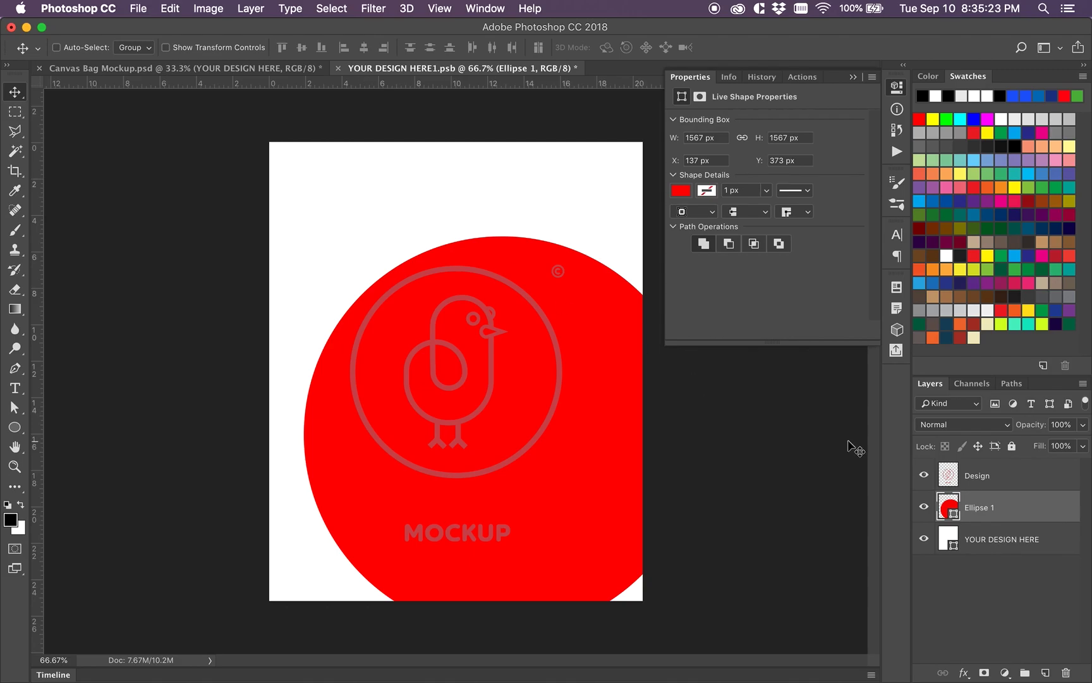
Step: Hide the Design and YOUR DESIGN HERE layers, and close the smart object document with its changes saved
{"action": "left_click", "coordinate": [924, 475]}
{"action": "left_click", "coordinate": [926, 539]}
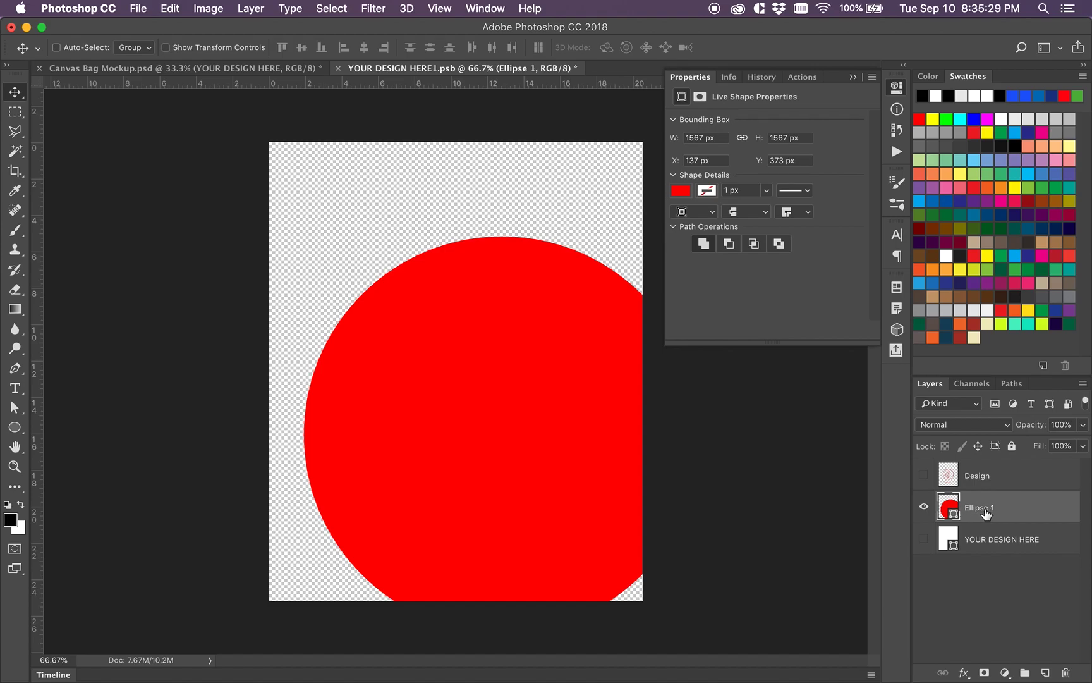
{"action": "left_click", "coordinate": [337, 68]}
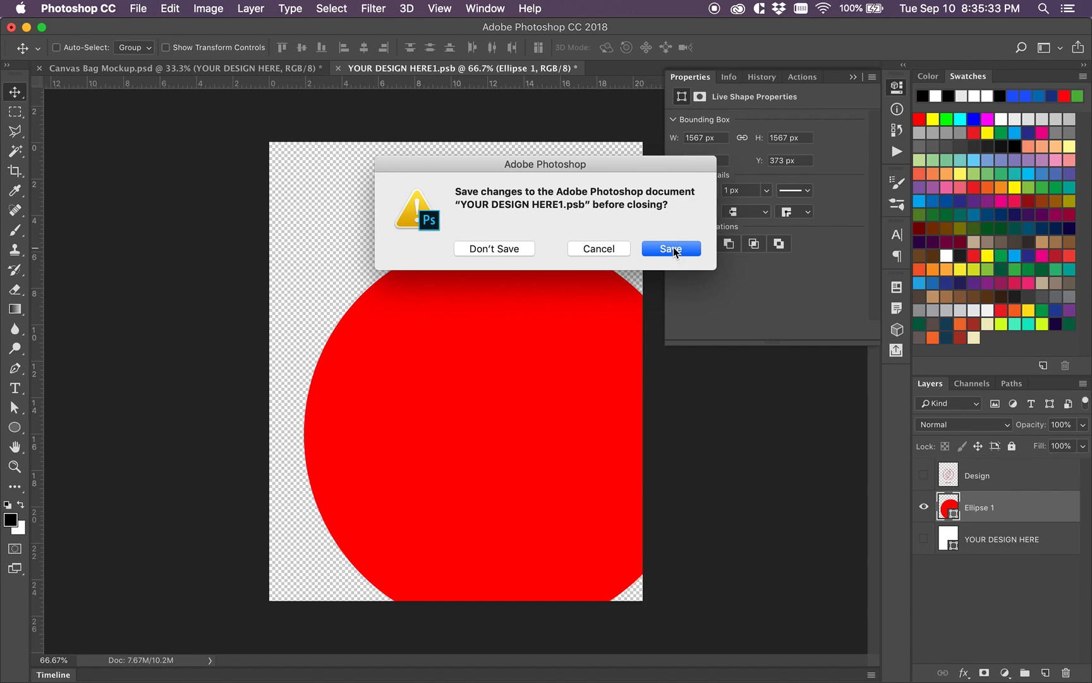
{"action": "left_click", "coordinate": [674, 250]}
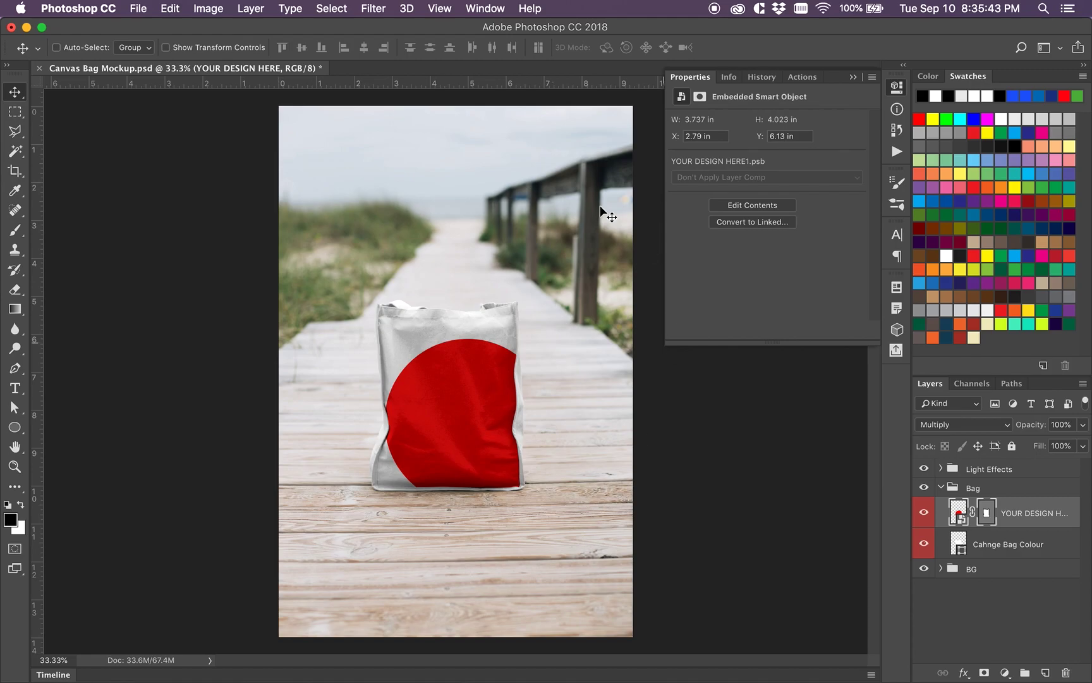
Step: Reopen the YOUR DESIGN HERE smart object's contents and add the text "Graphic Design is Rad!" above the red circle
{"action": "double_click", "coordinate": [962, 519]}
{"action": "key", "text": "t"}
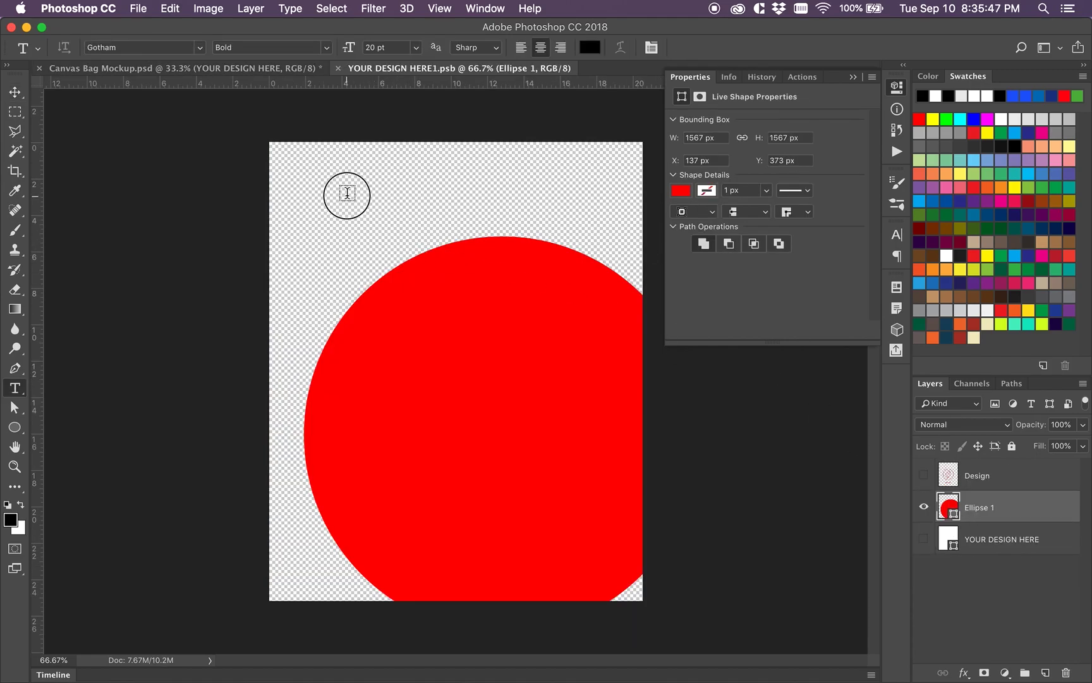
{"action": "left_click", "coordinate": [347, 196]}
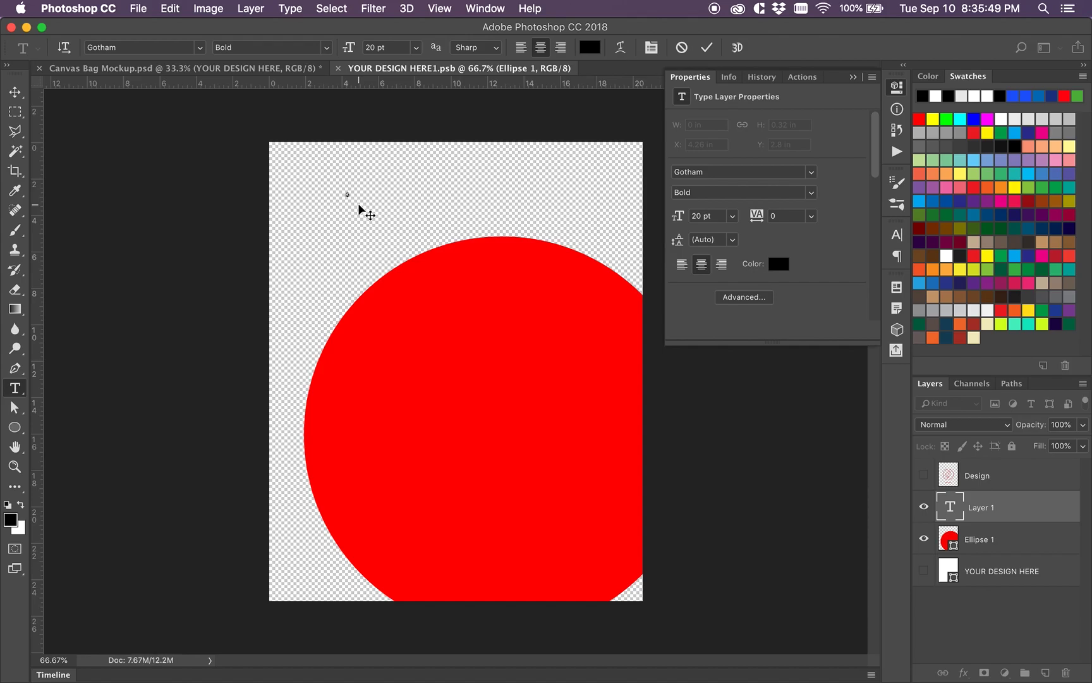
{"action": "type", "text": "Graphic Design is Rad!"}
Step: Scale the "Graphic Design is Rad!" text to about 442% and reposition it above the circle
{"action": "key", "text": "ctrl+t"}
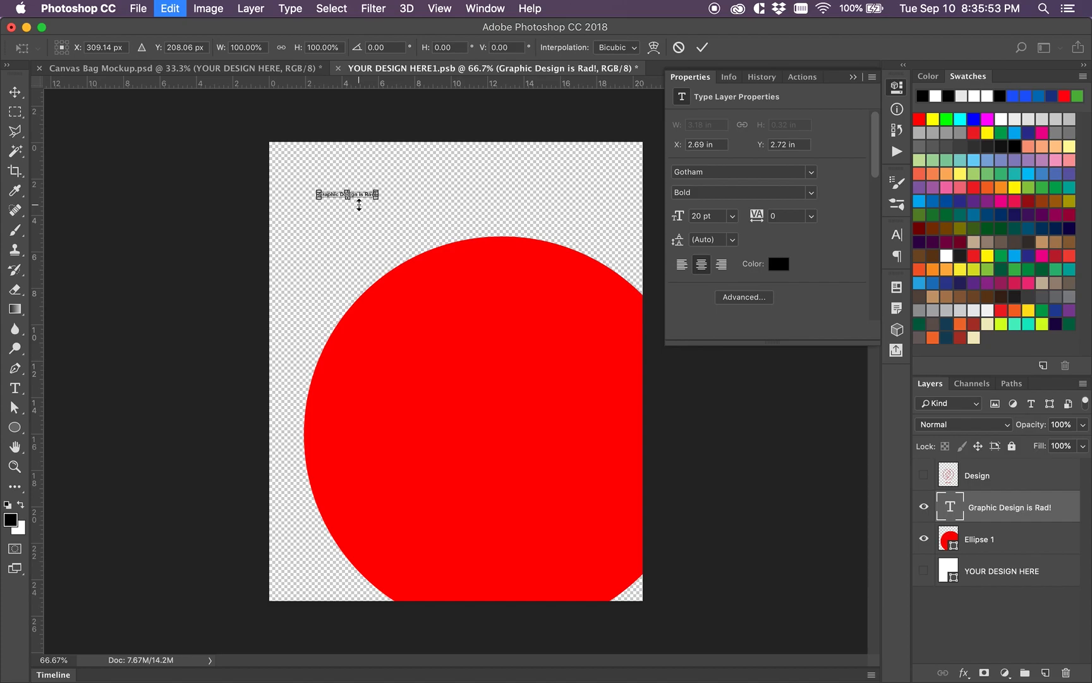
{"action": "left_click_drag", "start_coordinate": [376, 200], "coordinate": [566, 324]}
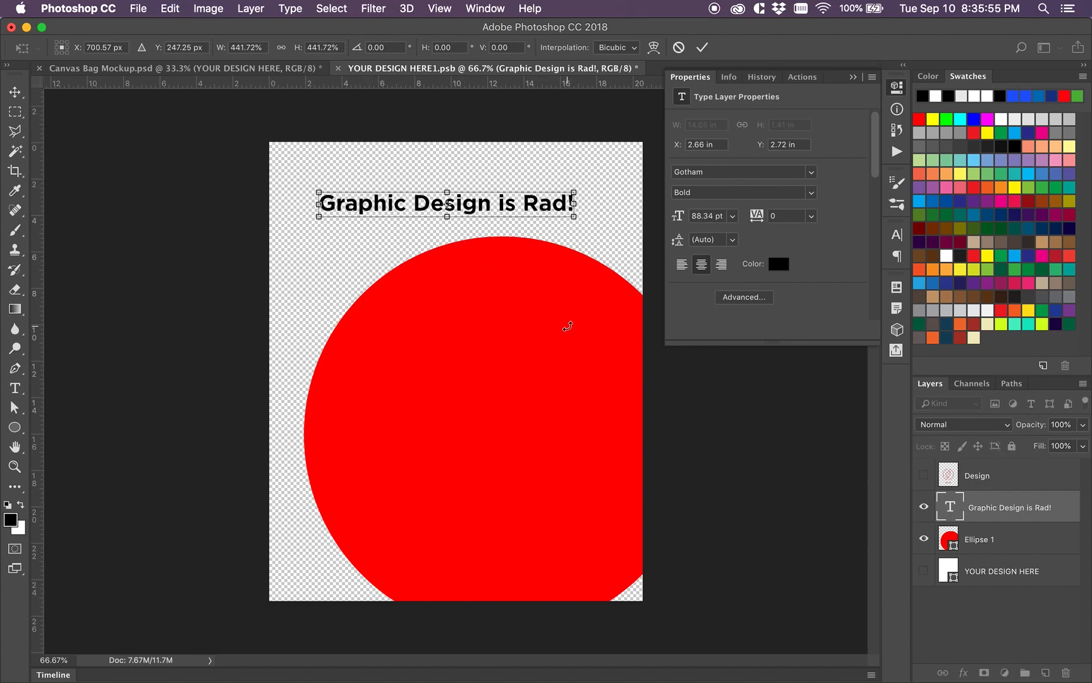
{"action": "key", "text": "Return"}
{"action": "key", "text": "v"}
{"action": "left_click_drag", "start_coordinate": [504, 259], "coordinate": [490, 233]}
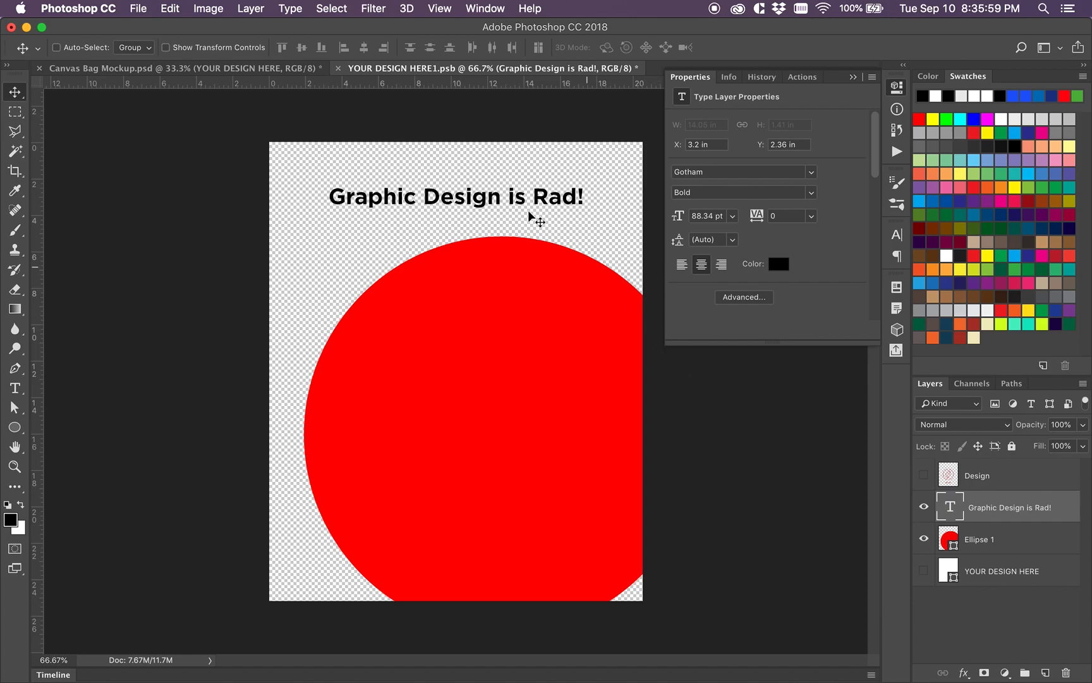
Step: Save and close the smart object document to update the bag, and open the smart object's contents again
{"action": "left_click", "coordinate": [339, 71]}
{"action": "left_click", "coordinate": [672, 252]}
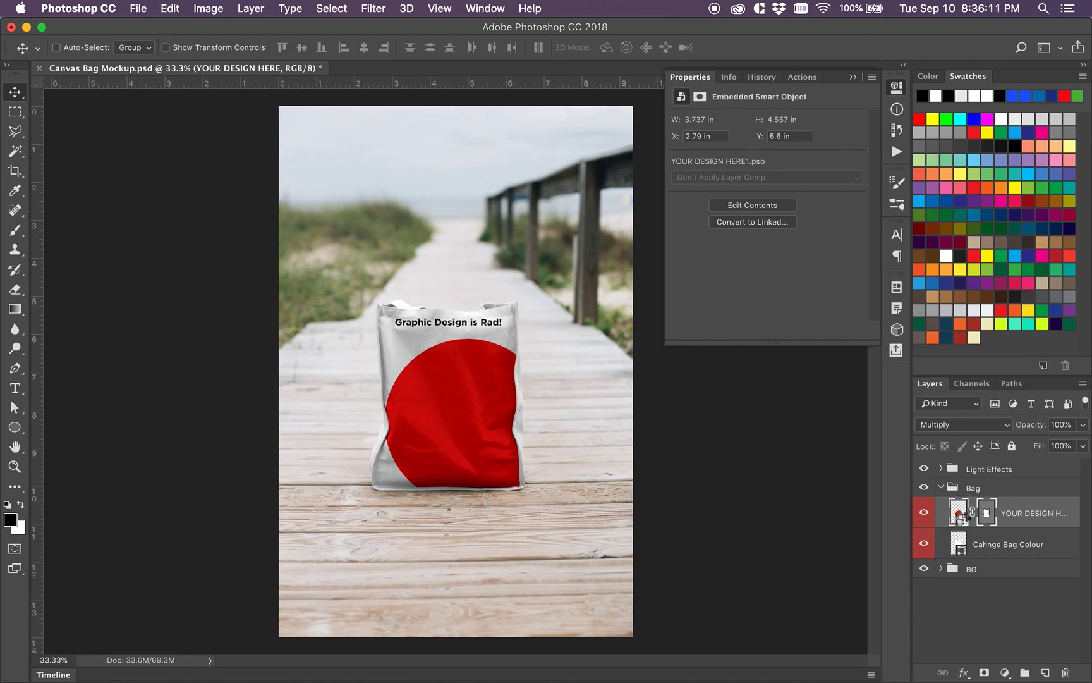
{"action": "double_click", "coordinate": [959, 513]}
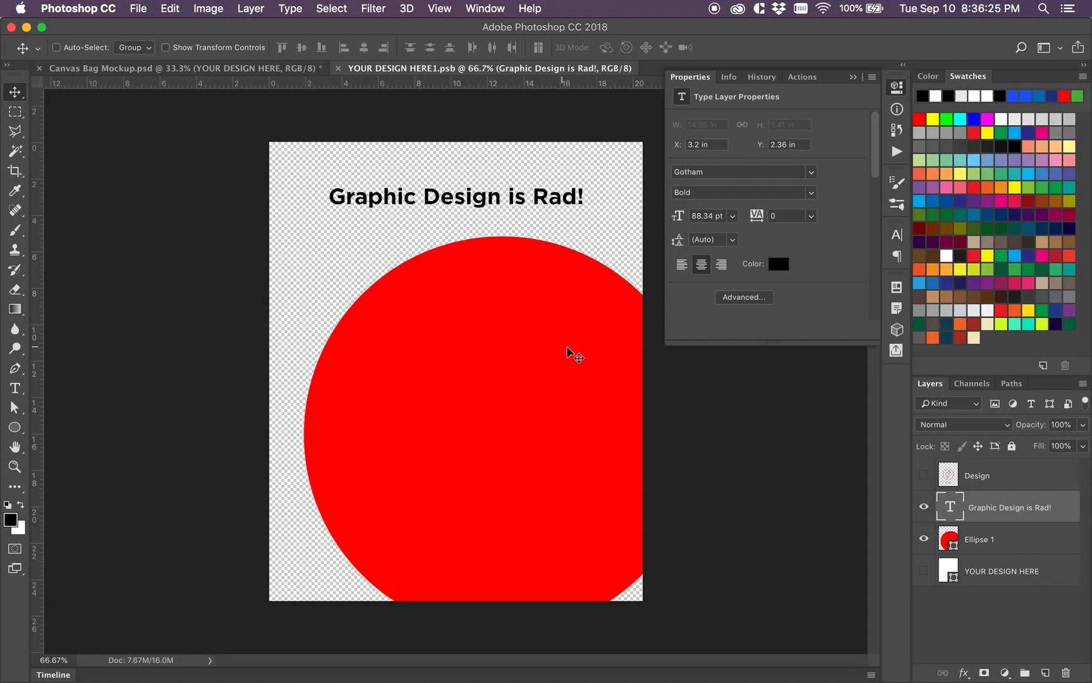
Step: Switch to the Finder window with the project folder and open Collage_a_01.psd in Photoshop
{"action": "key", "text": "F11"}
{"action": "key", "text": "F11"}
{"action": "key", "text": "ctrl+Up"}
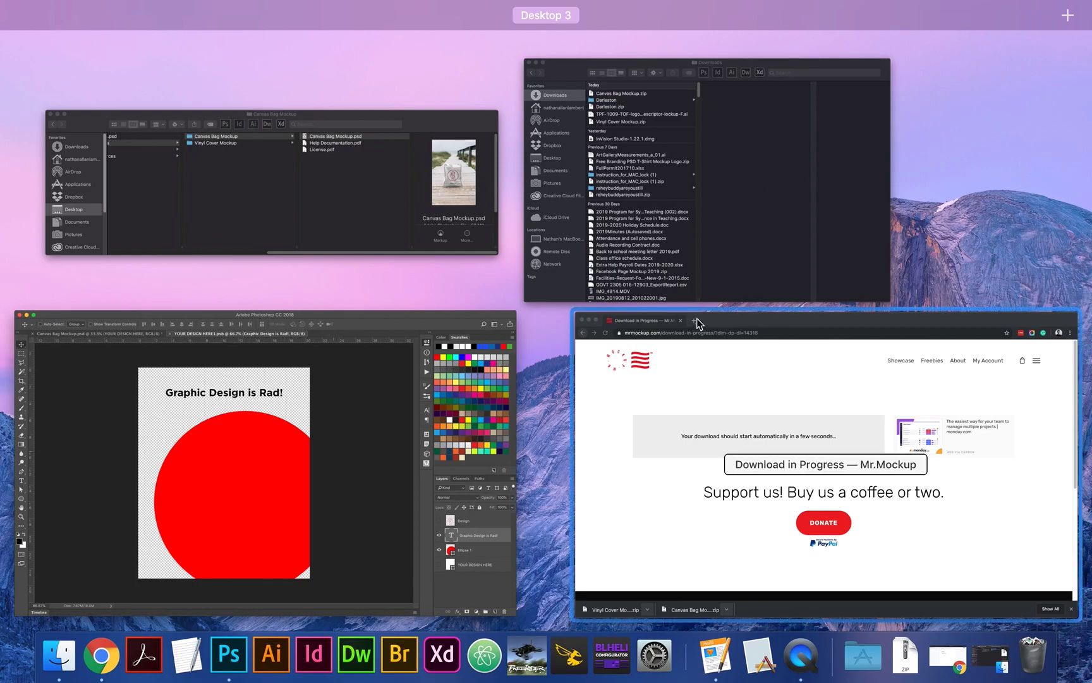
{"action": "left_click", "coordinate": [410, 189]}
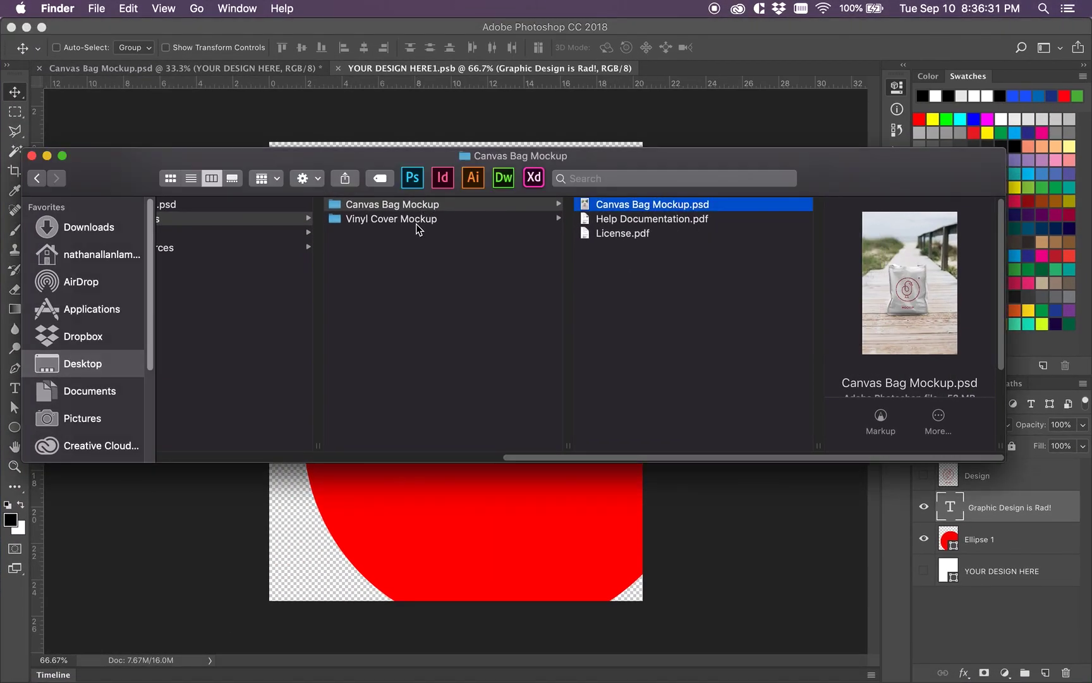
{"action": "key", "text": "Left"}
{"action": "double_click", "coordinate": [256, 204]}
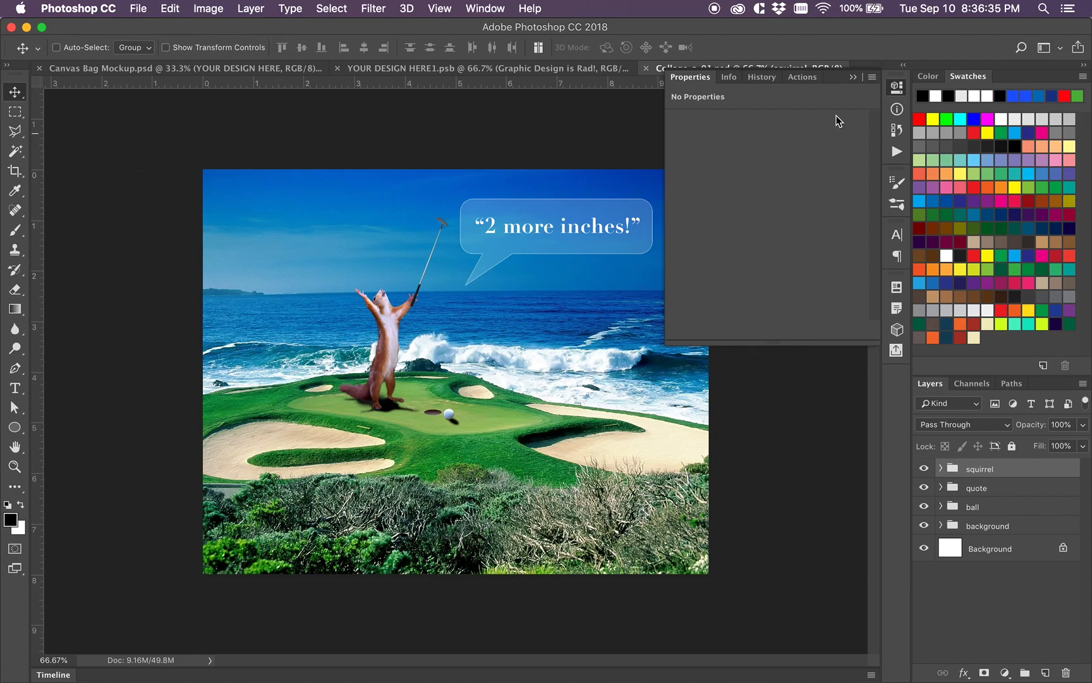
Step: Duplicate the squirrel, quote, ball and background groups from Collage_a_01.psd into the YOUR DESIGN HERE1.psb document
{"action": "left_click", "coordinate": [852, 77]}
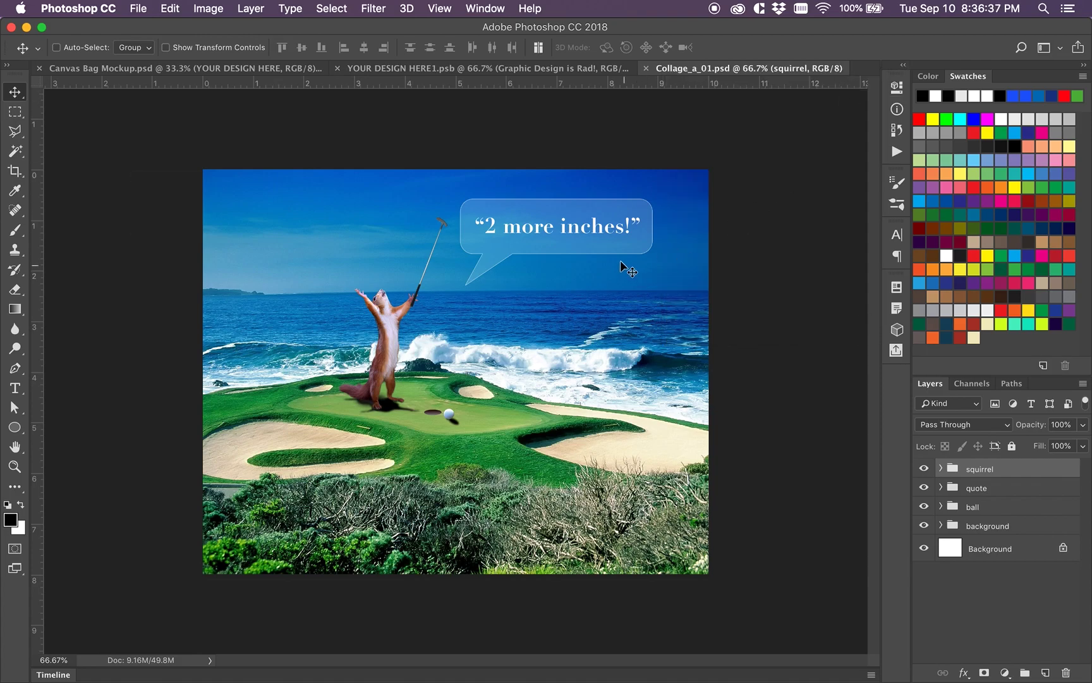
{"action": "left_click", "coordinate": [995, 525], "text": "shift"}
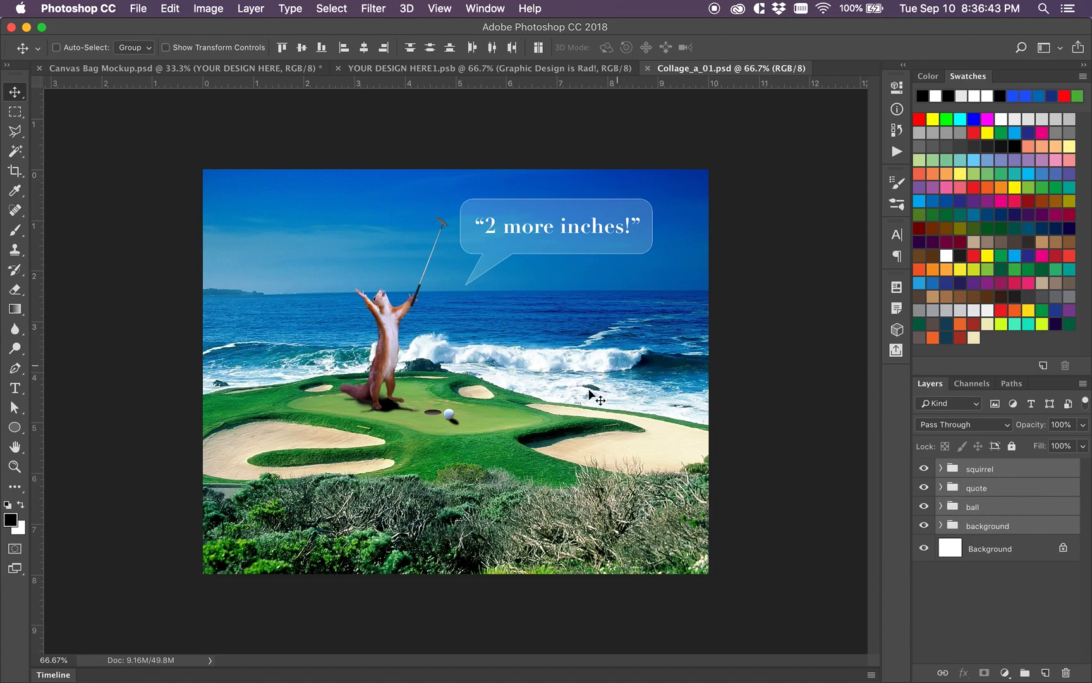
{"action": "right_click", "coordinate": [988, 476]}
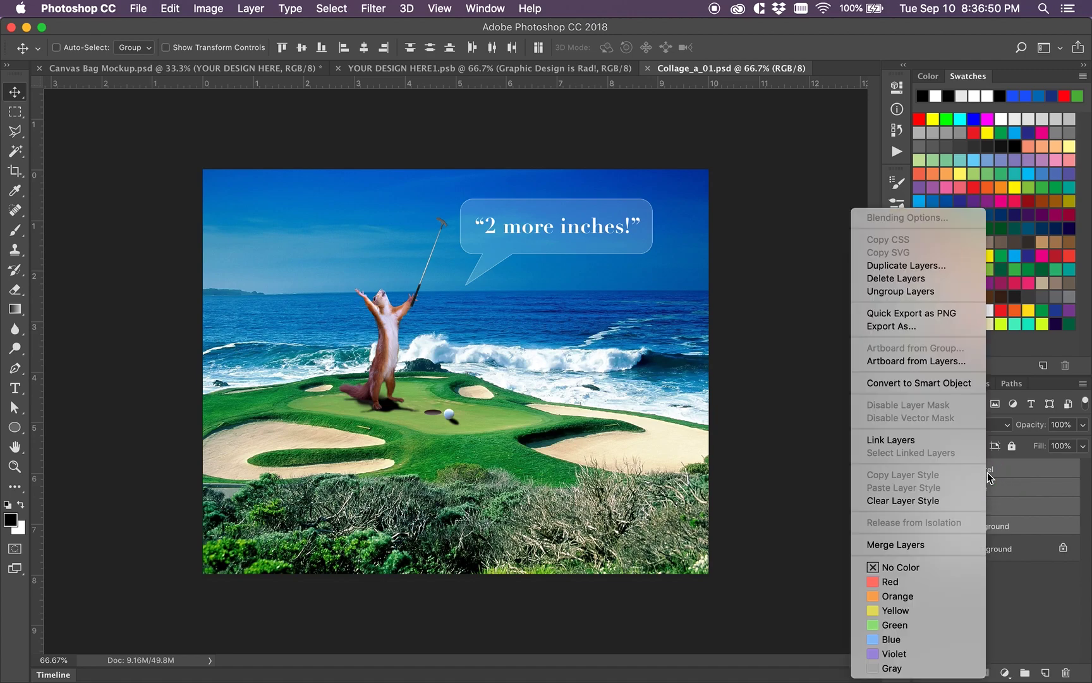
{"action": "left_click", "coordinate": [895, 268]}
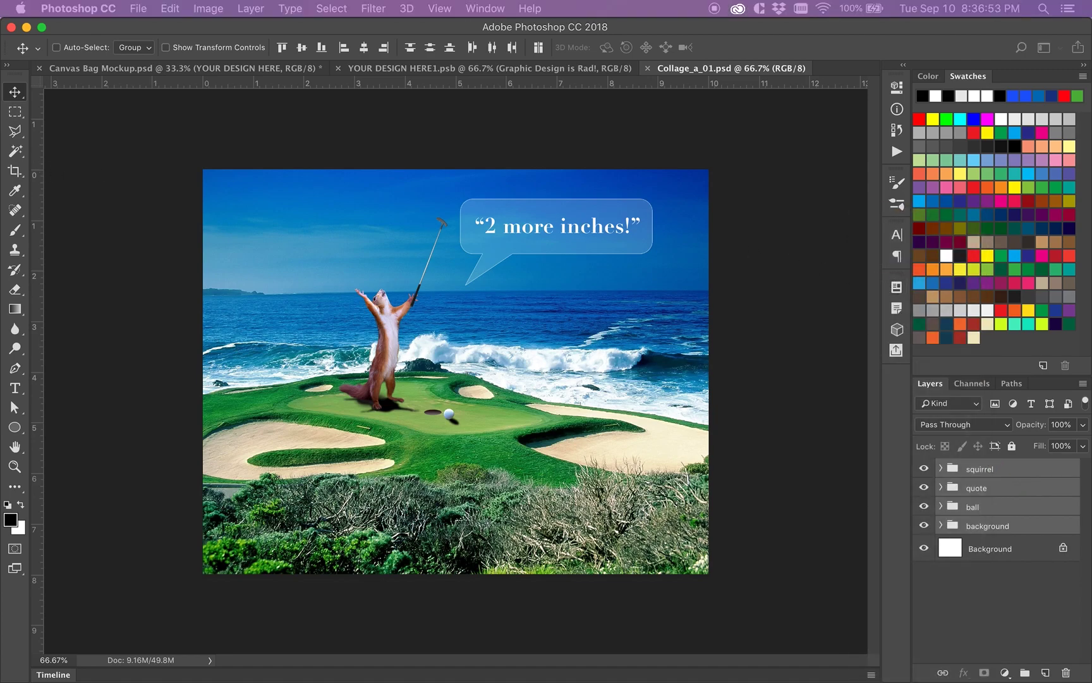
{"action": "left_click", "coordinate": [376, 253]}
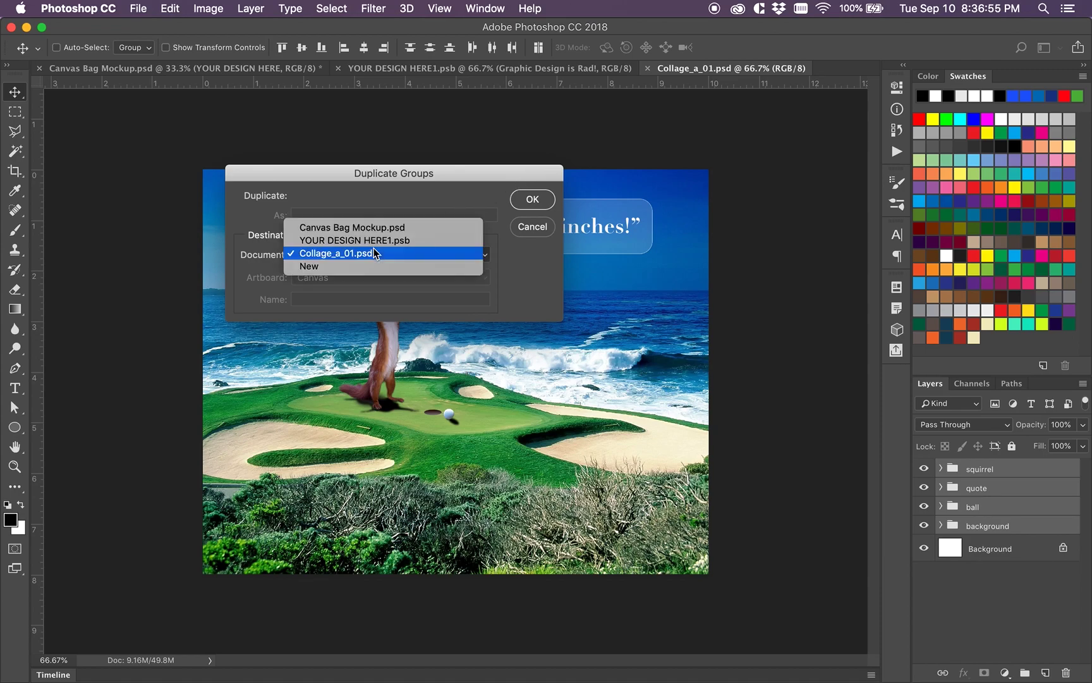
{"action": "left_click", "coordinate": [379, 243]}
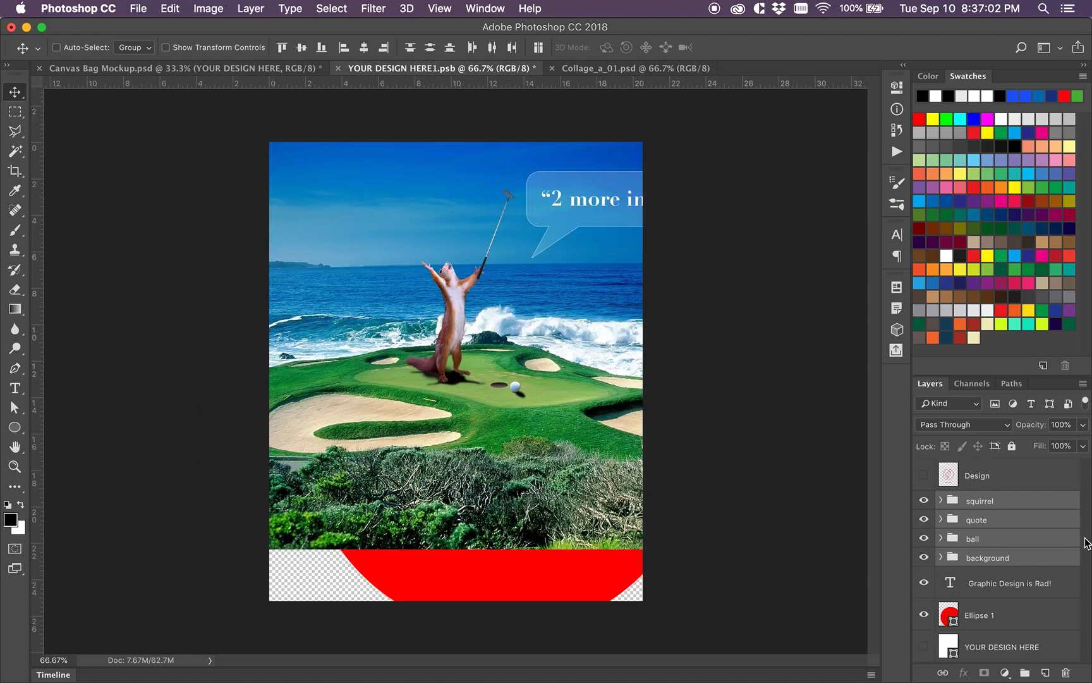
Step: Move the Design layer beneath the four collage groups and hide the "Graphic Design is Rad!" text and Ellipse 1 layers
{"action": "left_click_drag", "start_coordinate": [983, 475], "coordinate": [1006, 532]}
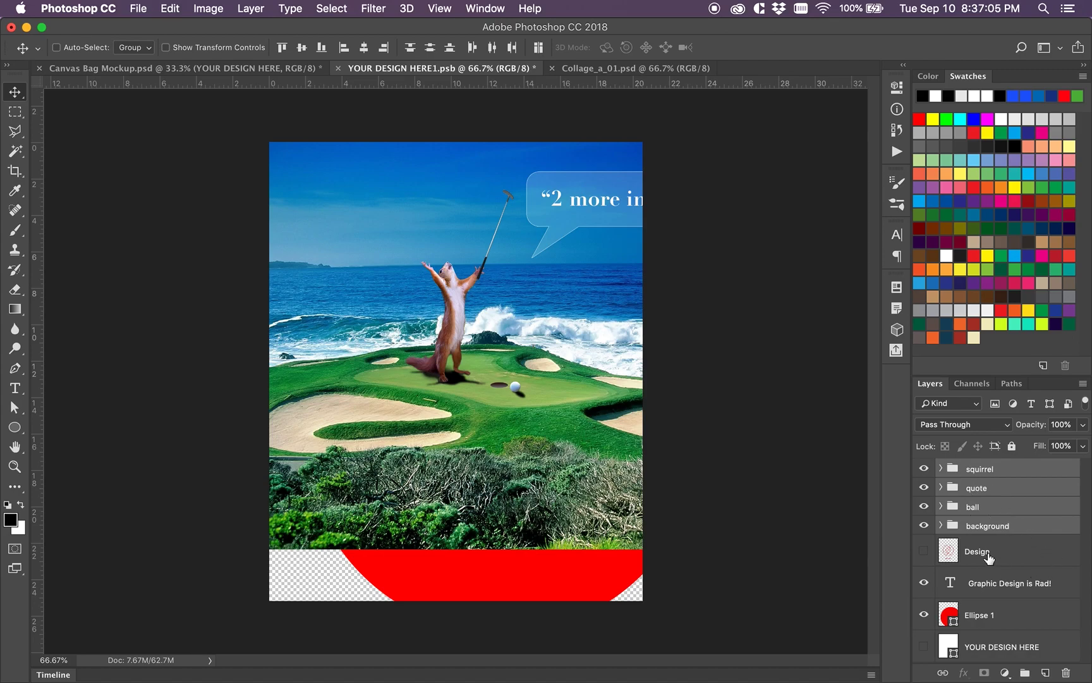
{"action": "left_click_drag", "start_coordinate": [932, 587], "coordinate": [929, 613]}
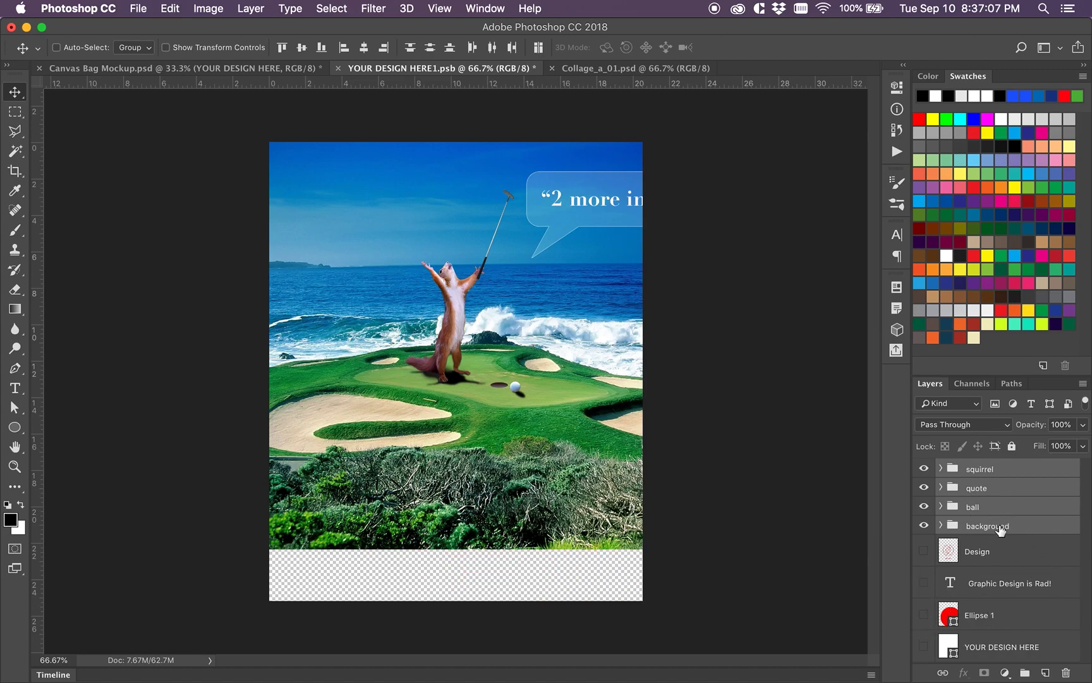
Step: Align the collage groups with the canvas's upper edge and scale them to about 112.8% to fill its height
{"action": "key", "text": "super+minus"}
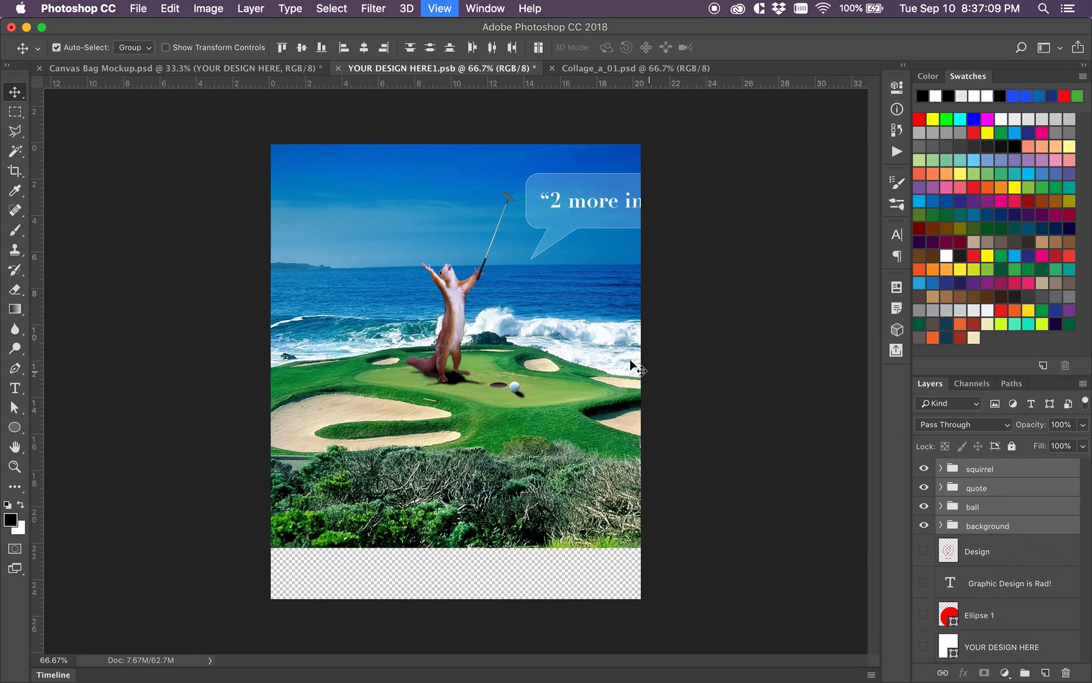
{"action": "left_click_drag", "start_coordinate": [473, 332], "coordinate": [518, 368]}
{"action": "key", "text": "super"}
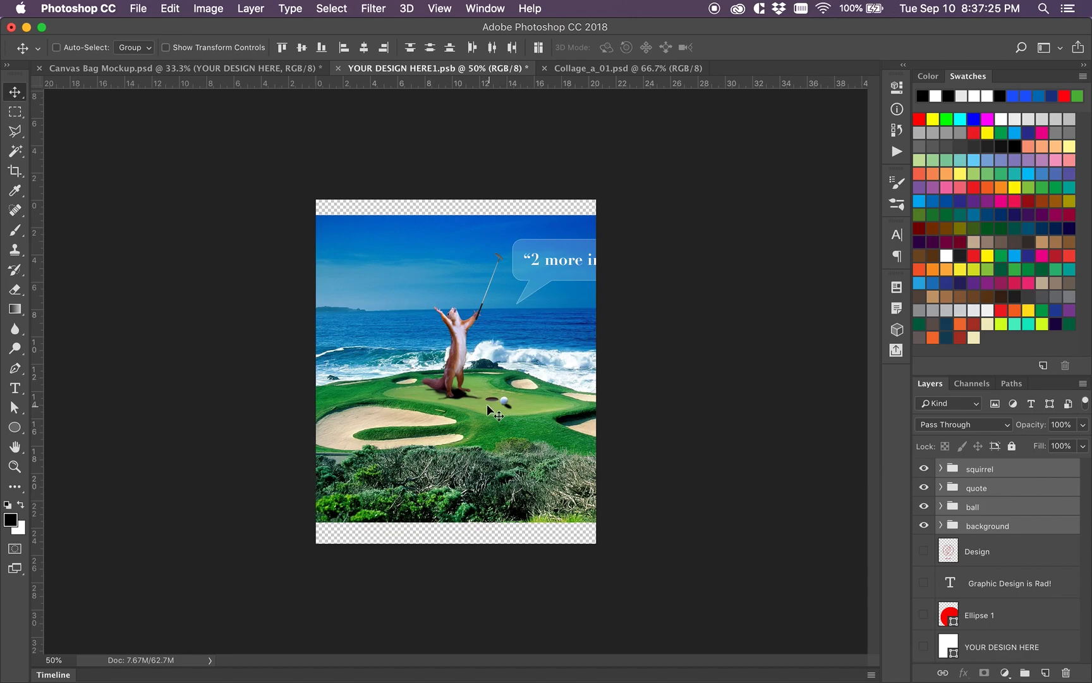
{"action": "key", "text": "super+t"}
{"action": "left_click_drag", "start_coordinate": [505, 399], "coordinate": [484, 382]}
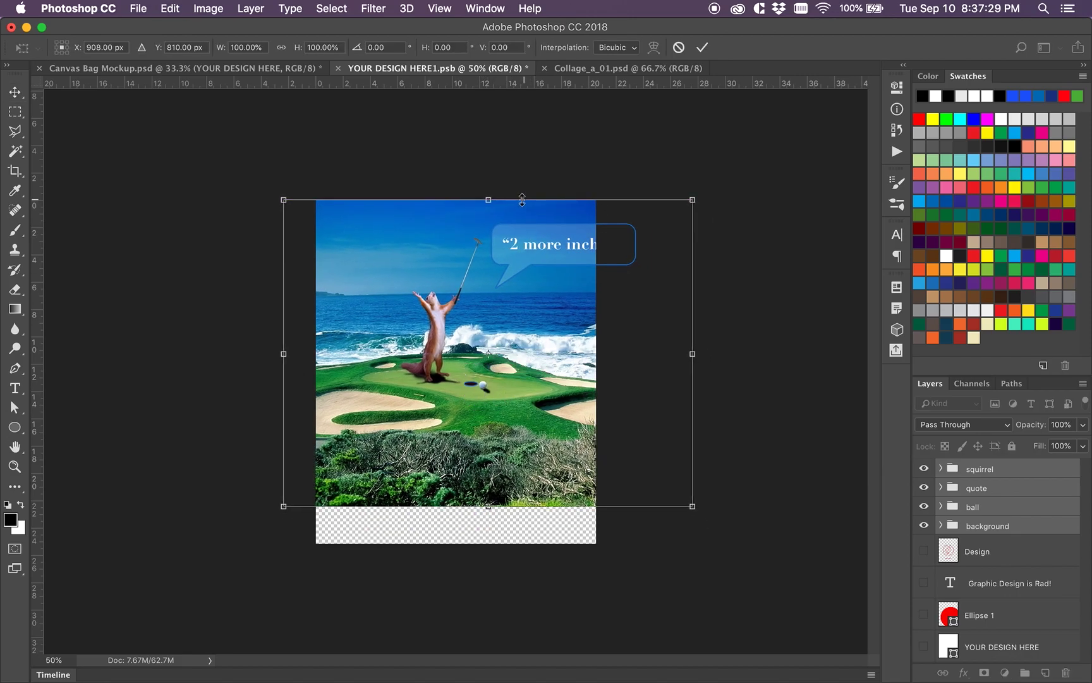
{"action": "left_click_drag", "start_coordinate": [692, 506], "coordinate": [747, 539]}
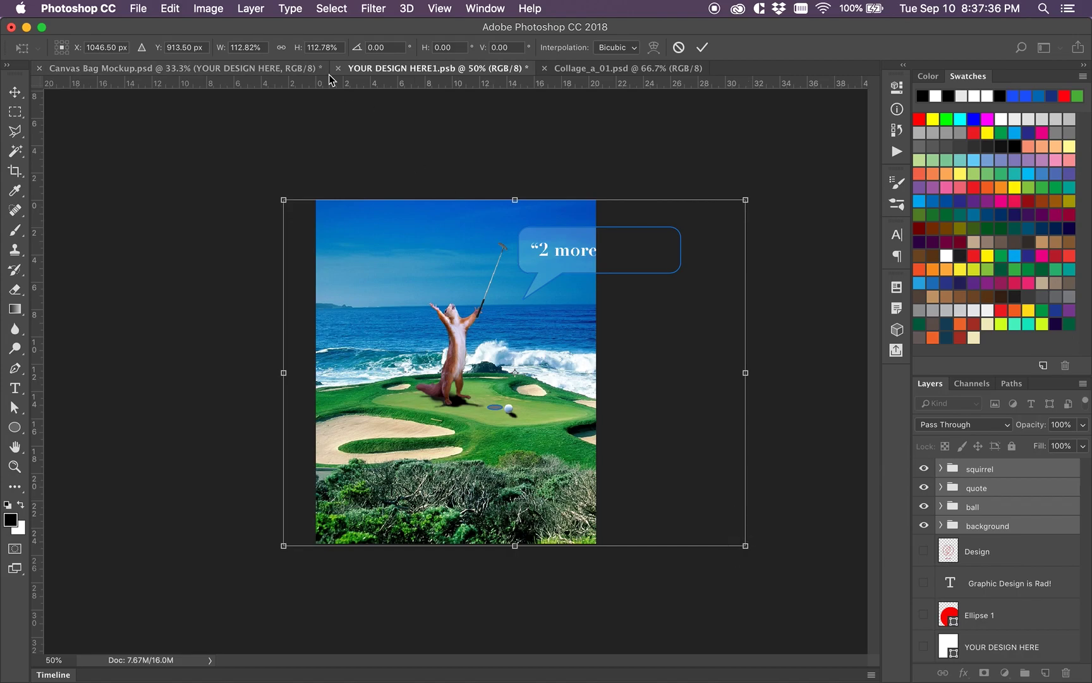
Step: Try scaling the collage groups with the transform's width and height linked, and unlink the two values again
{"action": "left_click", "coordinate": [284, 51]}
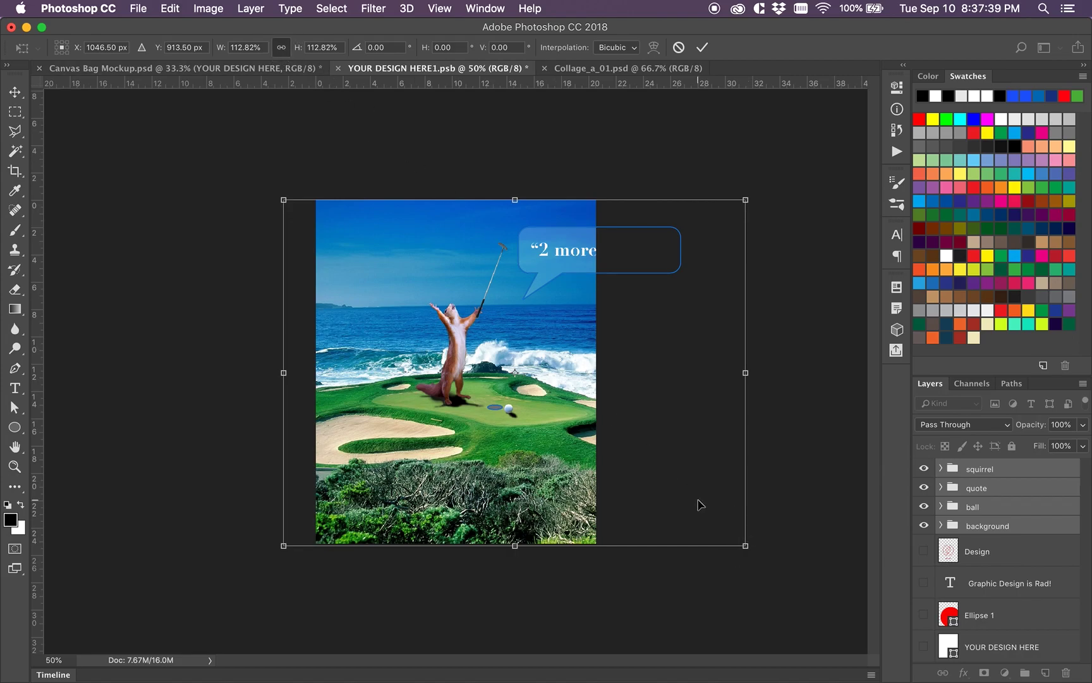
{"action": "left_click_drag", "start_coordinate": [745, 544], "coordinate": [724, 573]}
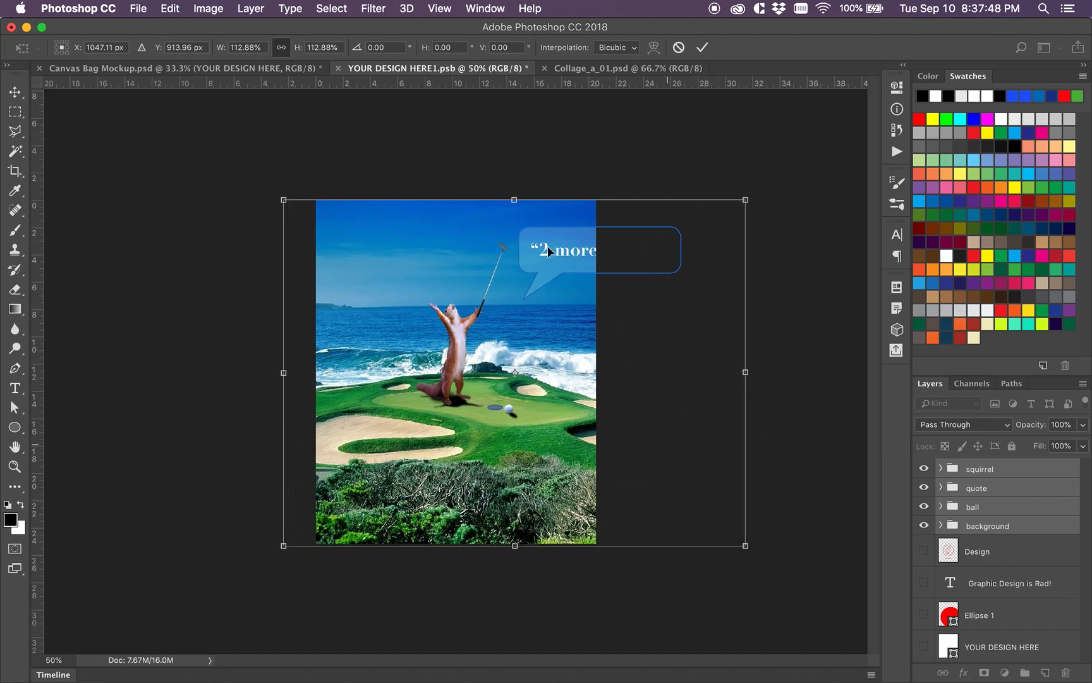
{"action": "left_click", "coordinate": [282, 52]}
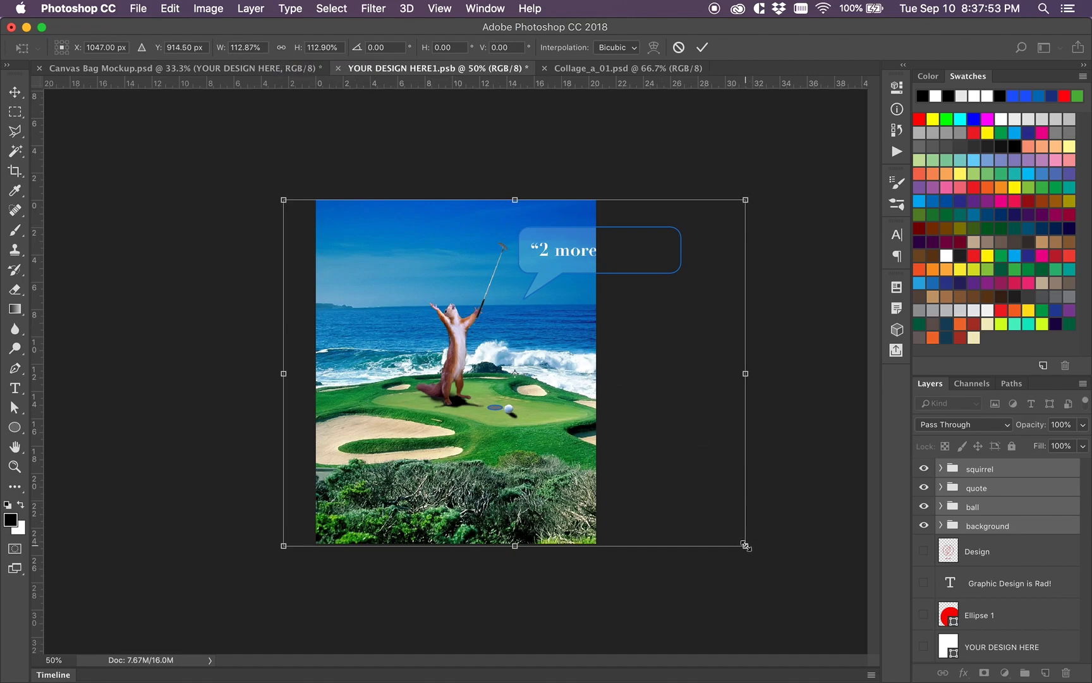
{"action": "left_click", "coordinate": [276, 47]}
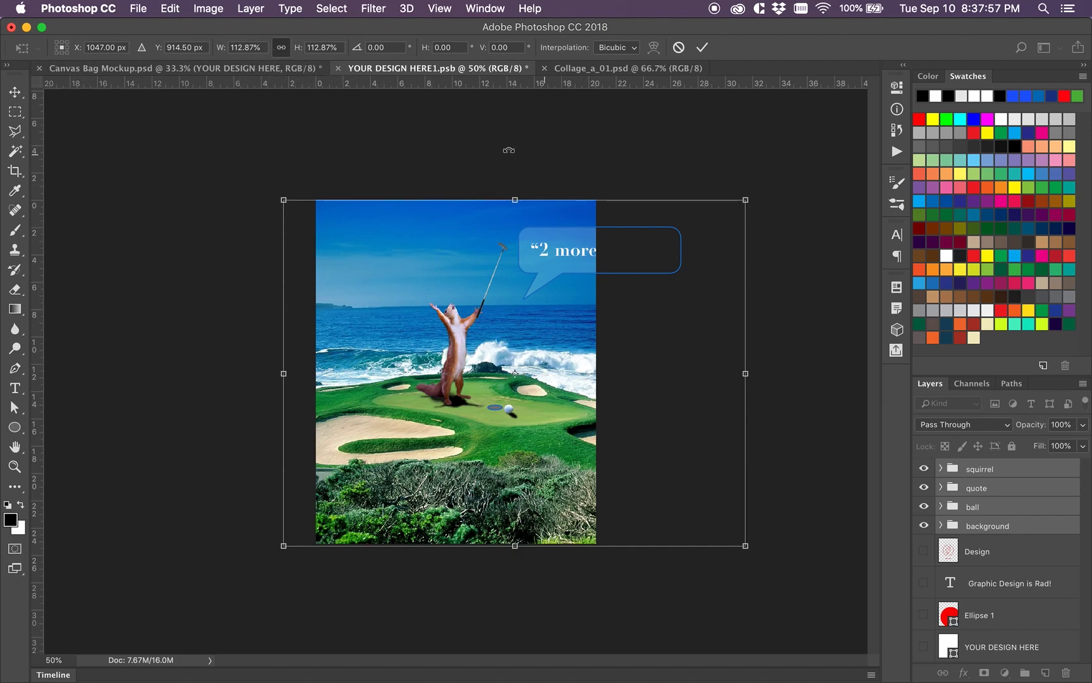
{"action": "left_click", "coordinate": [281, 49]}
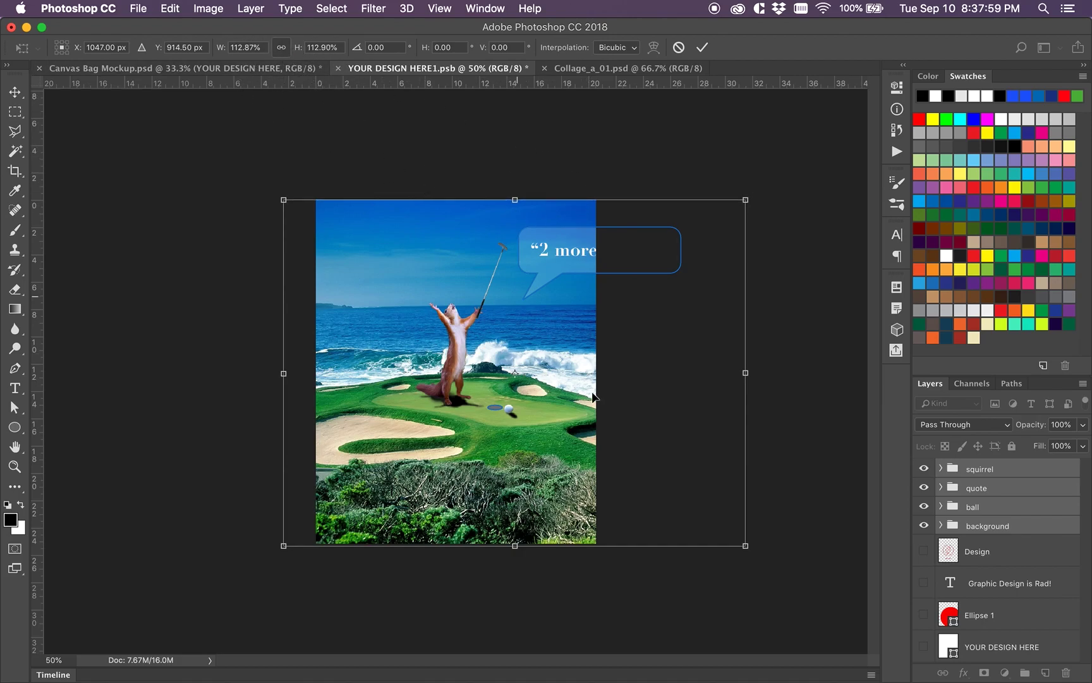
Step: Scale the collage groups to about 113.2% and shift them left so the squirrel and whole speech bubble fit, applying the transform
{"action": "left_click_drag", "start_coordinate": [745, 545], "coordinate": [771, 572]}
{"action": "key", "text": "shift"}
{"action": "key", "text": "shift"}
{"action": "left_click_drag", "start_coordinate": [516, 373], "coordinate": [412, 382]}
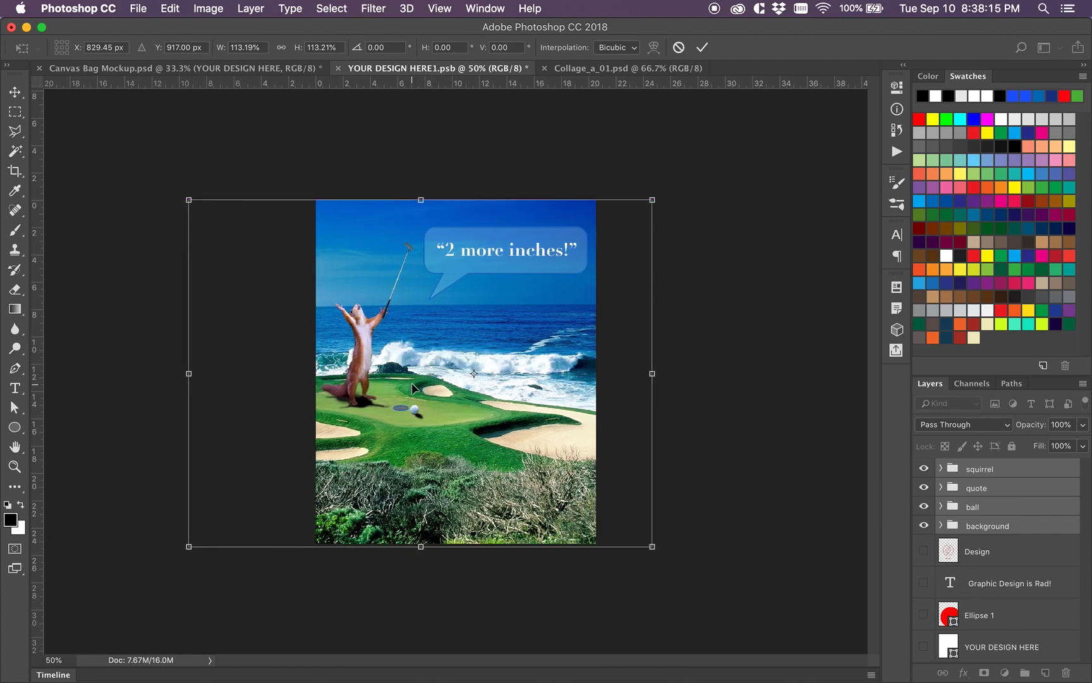
{"action": "key", "text": "Return"}
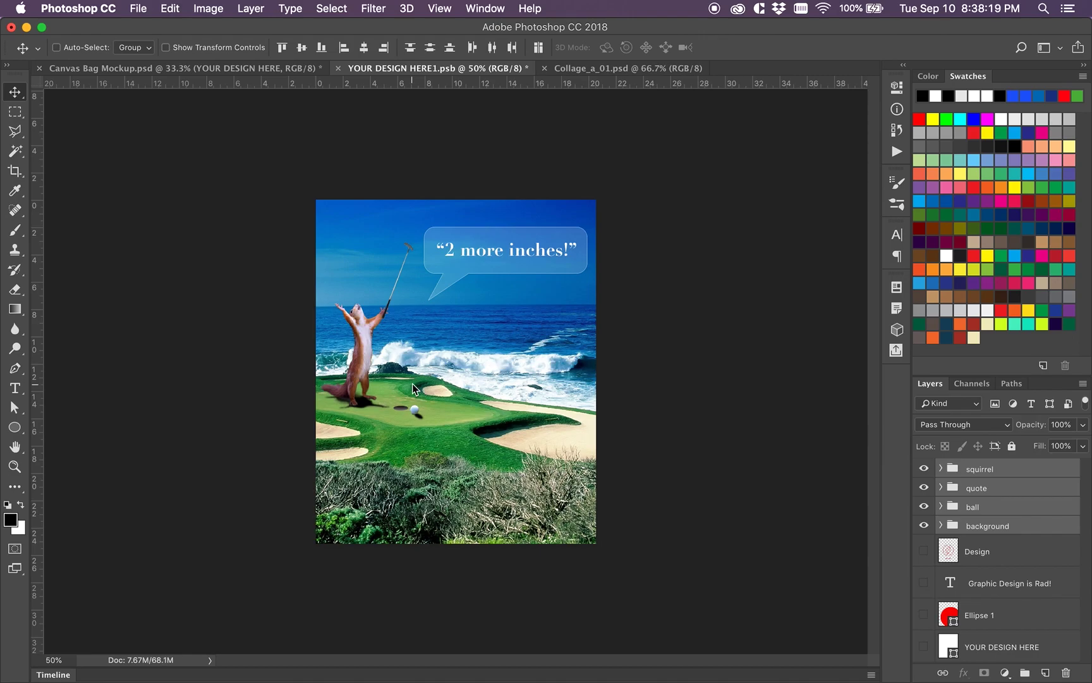
{"action": "key", "text": "super+t"}
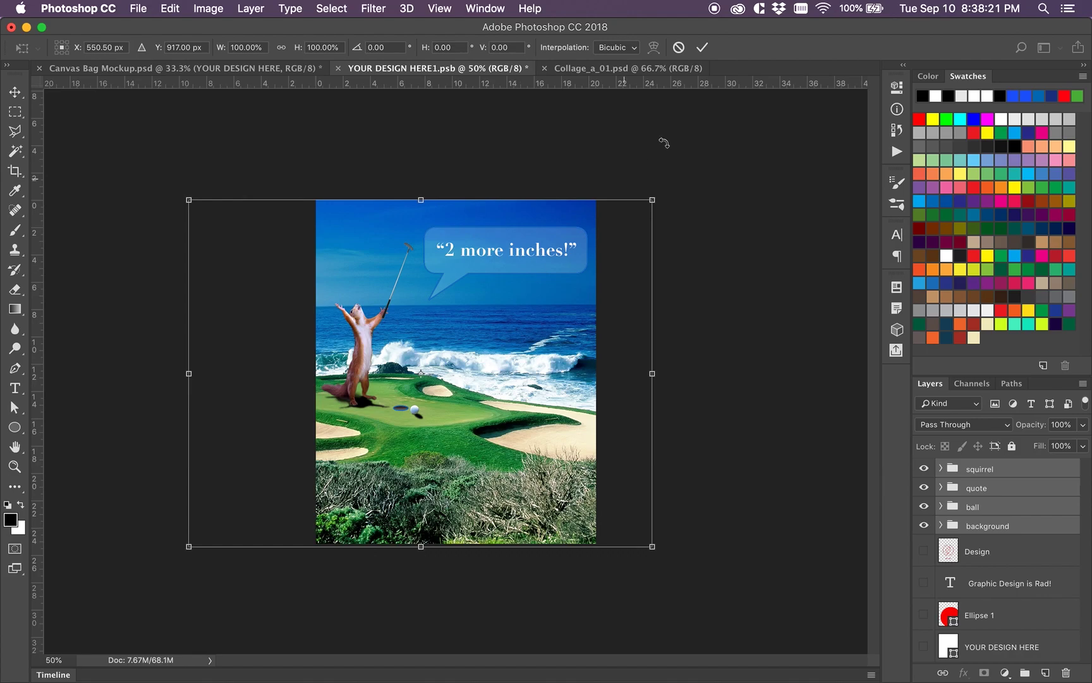
{"action": "left_click", "coordinate": [702, 48]}
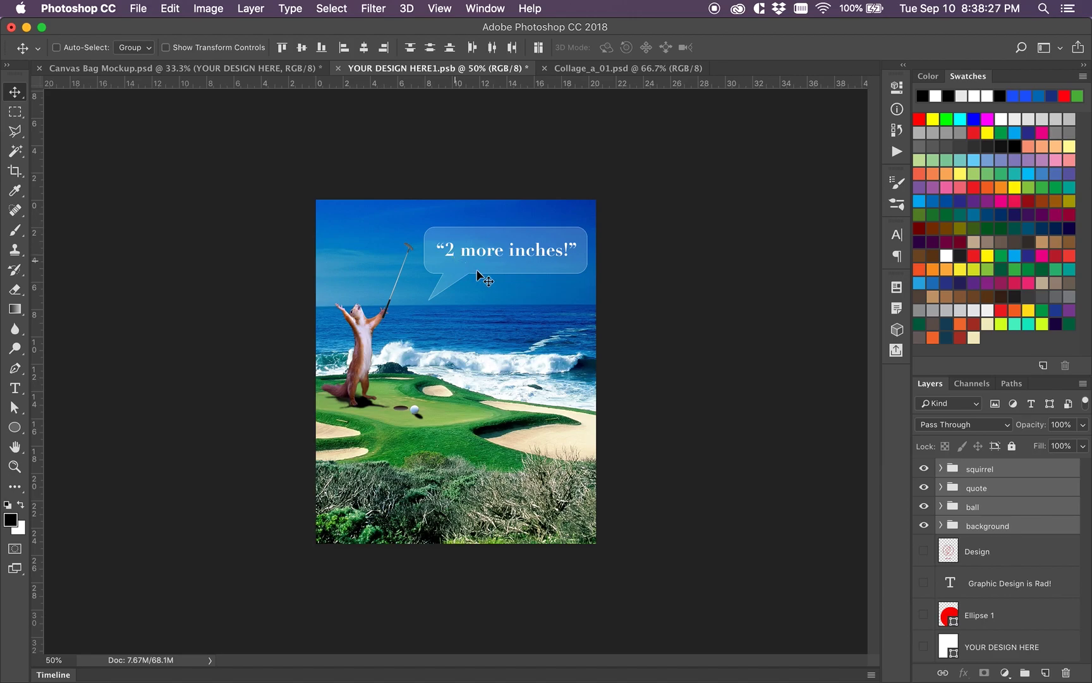
{"action": "left_click", "coordinate": [574, 68]}
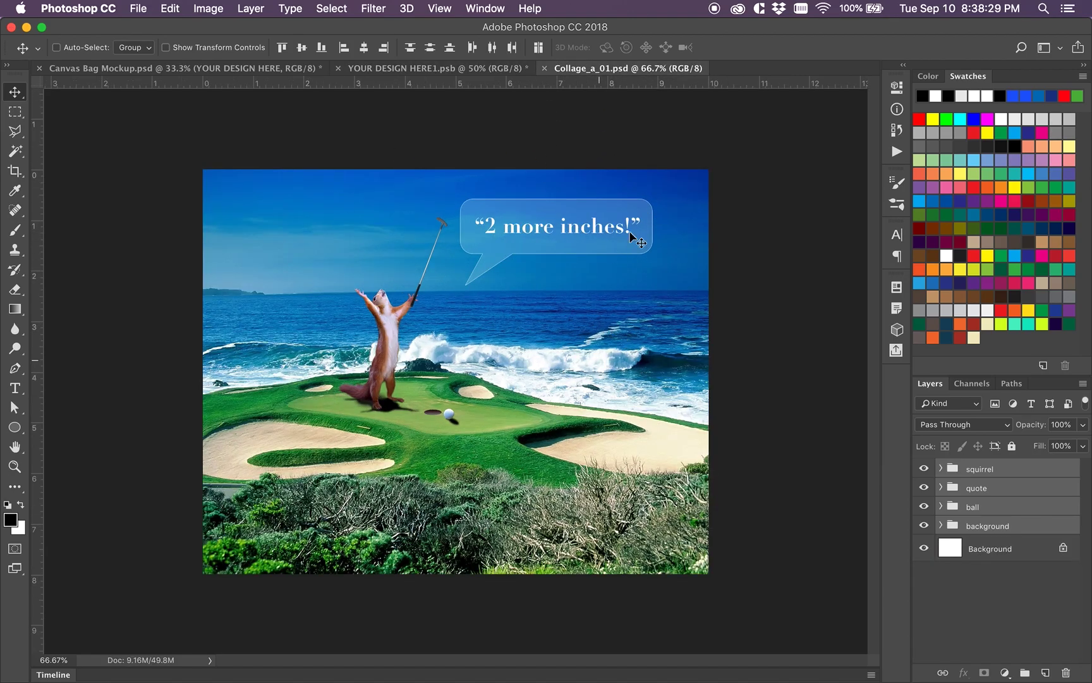
{"action": "left_click", "coordinate": [436, 68]}
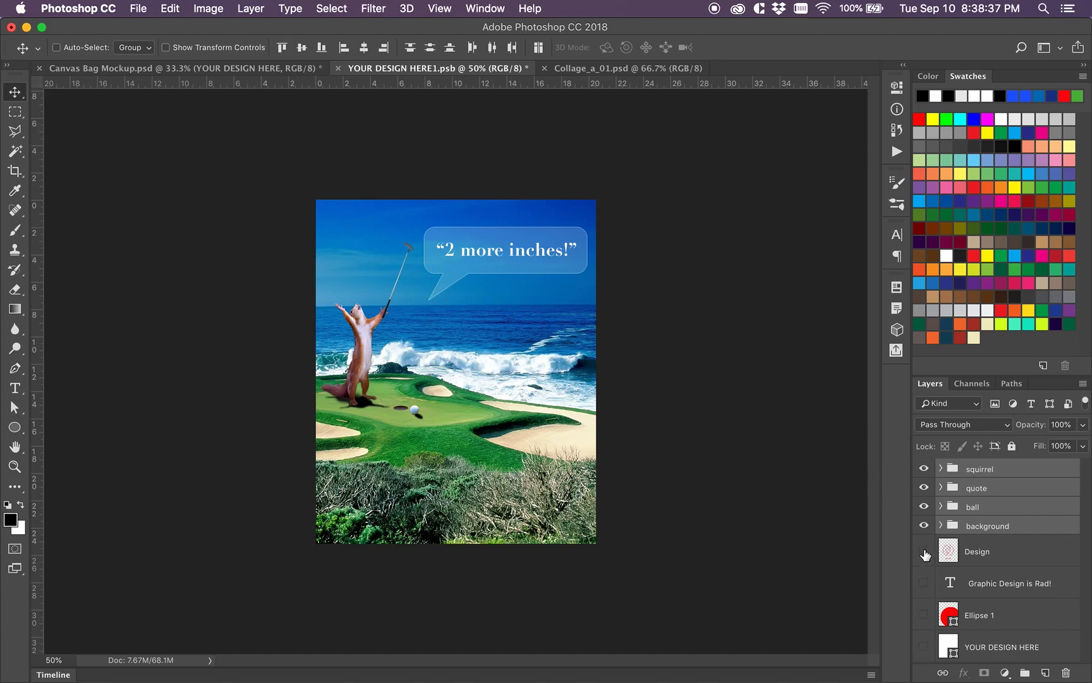
Step: Save and close the smart object document to put the collage on the bag, returning to Canvas Bag Mockup.psd
{"action": "left_click", "coordinate": [341, 70]}
{"action": "left_click", "coordinate": [694, 250]}
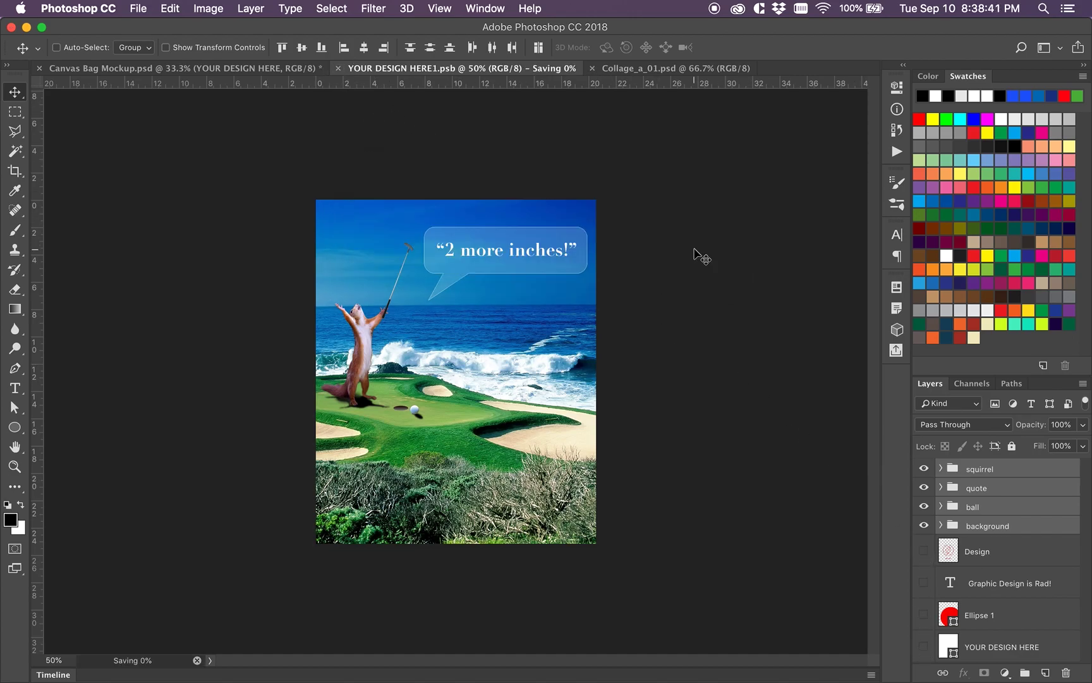
{"action": "left_click", "coordinate": [248, 69]}
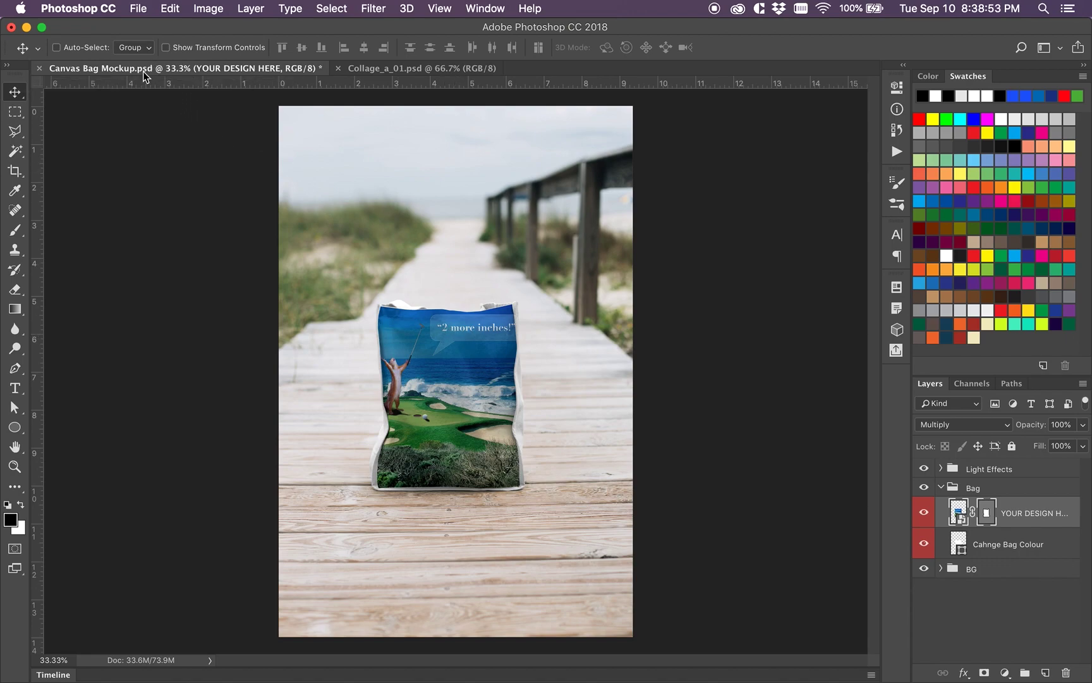
Step: Start saving the mockup as a separate file and choose the PSD Mockups folder as its destination
{"action": "left_click", "coordinate": [139, 9]}
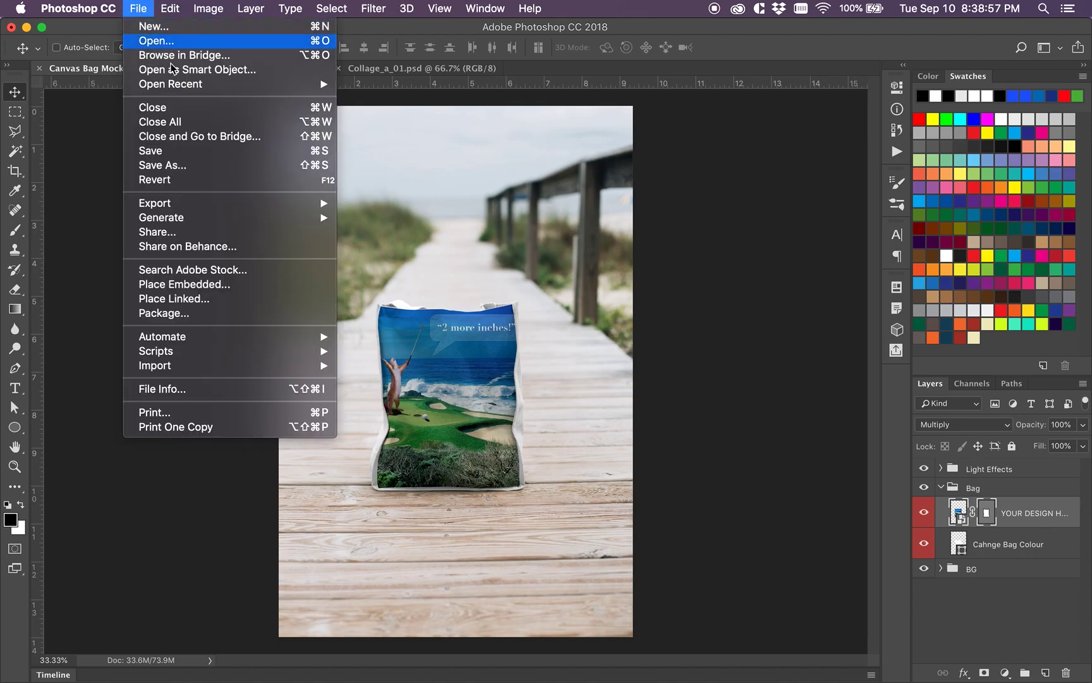
{"action": "left_click", "coordinate": [200, 172]}
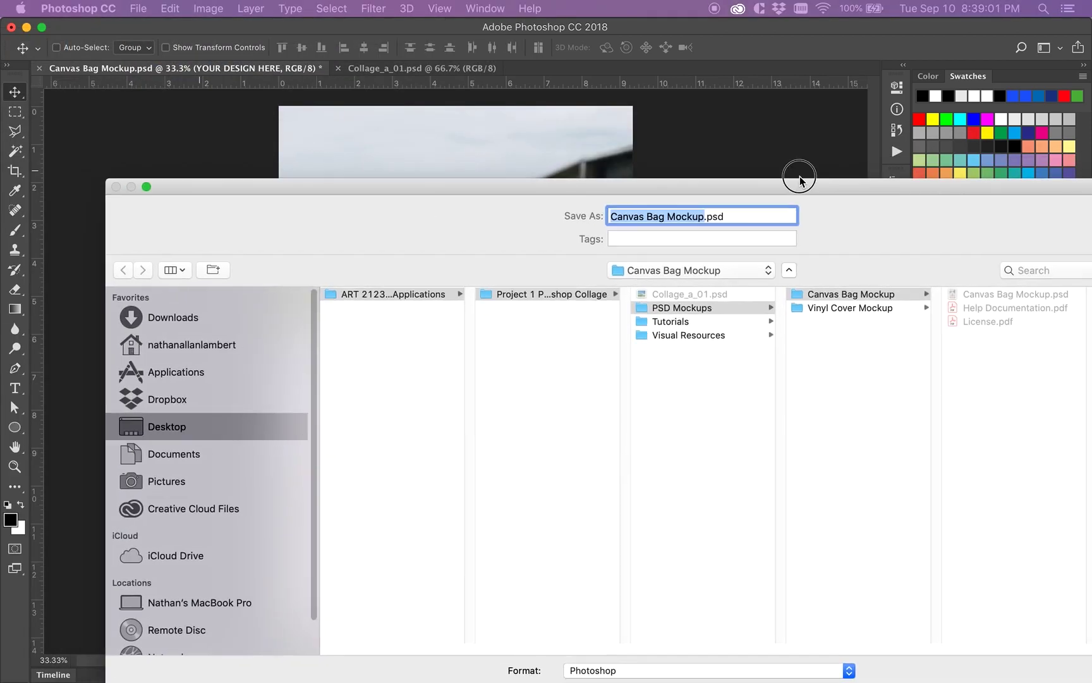
{"action": "left_click_drag", "start_coordinate": [802, 176], "coordinate": [782, 36]}
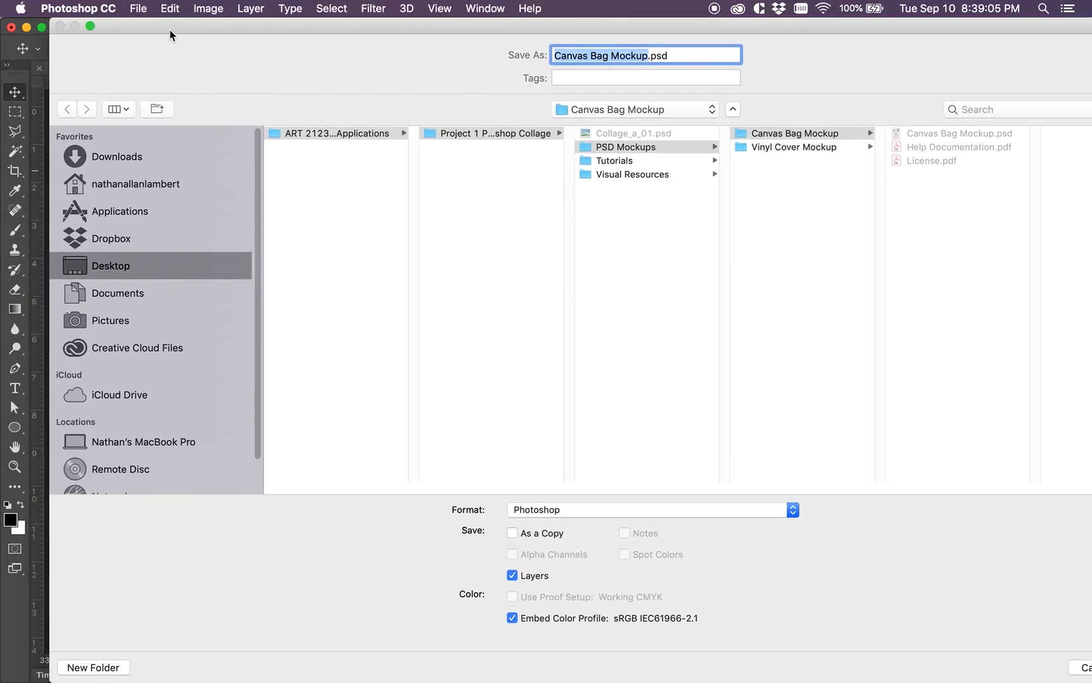
{"action": "left_click_drag", "start_coordinate": [49, 66], "coordinate": [334, 79]}
{"action": "left_click_drag", "start_coordinate": [419, 29], "coordinate": [207, 12]}
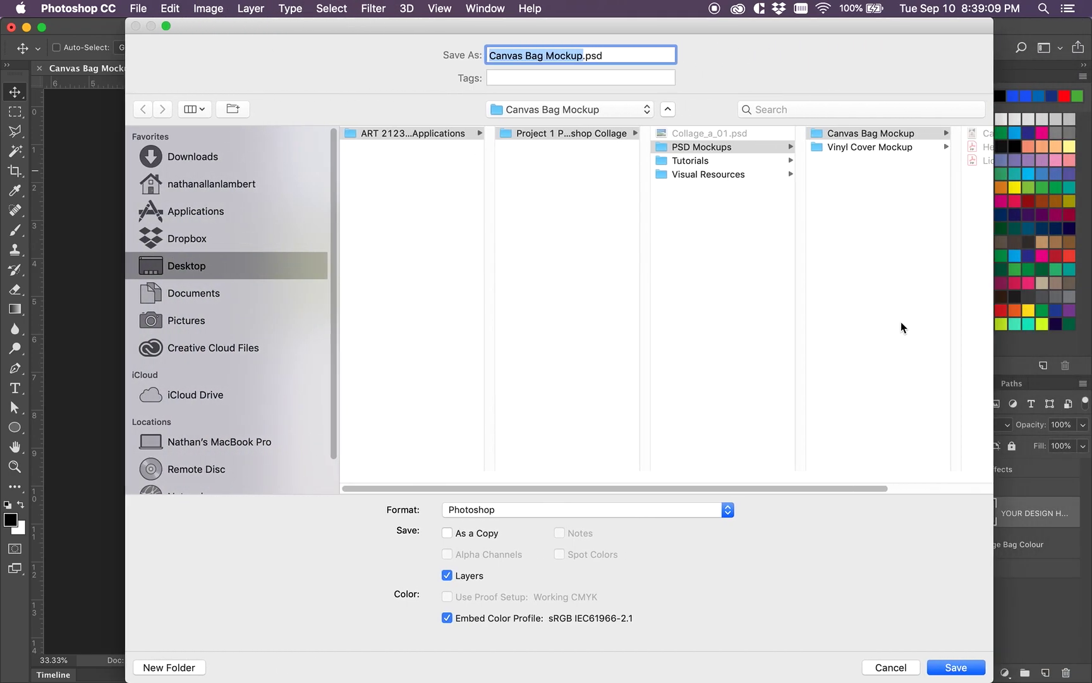
{"action": "left_click", "coordinate": [851, 280]}
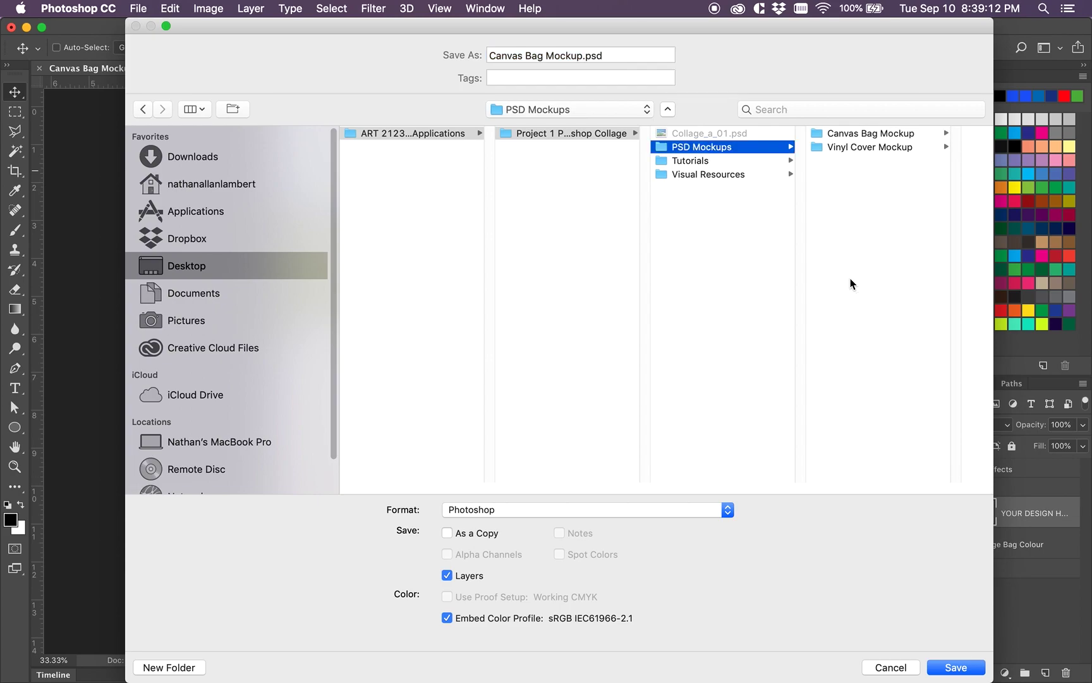
Step: Name the file Canvas Bag Mockup_a_01.psd and save it in Photoshop format with Maximize Compatibility enabled
{"action": "triple_click", "coordinate": [547, 57]}
{"action": "left_click", "coordinate": [555, 55]}
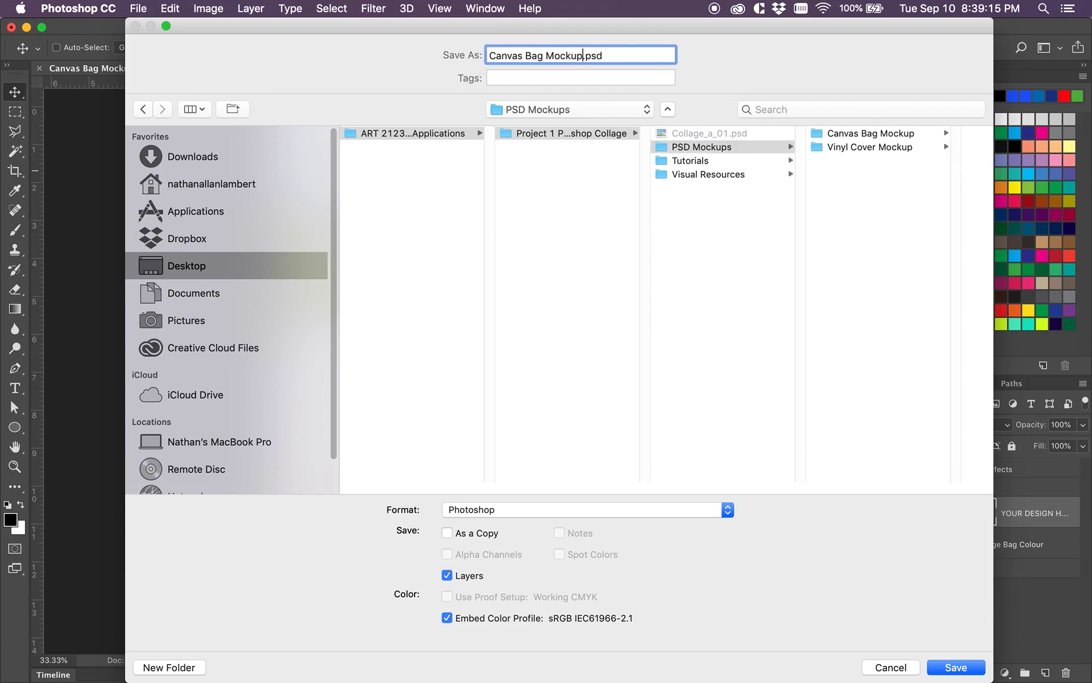
{"action": "type", "text": "_a_01"}
{"action": "left_click", "coordinate": [560, 504]}
{"action": "left_click", "coordinate": [560, 507]}
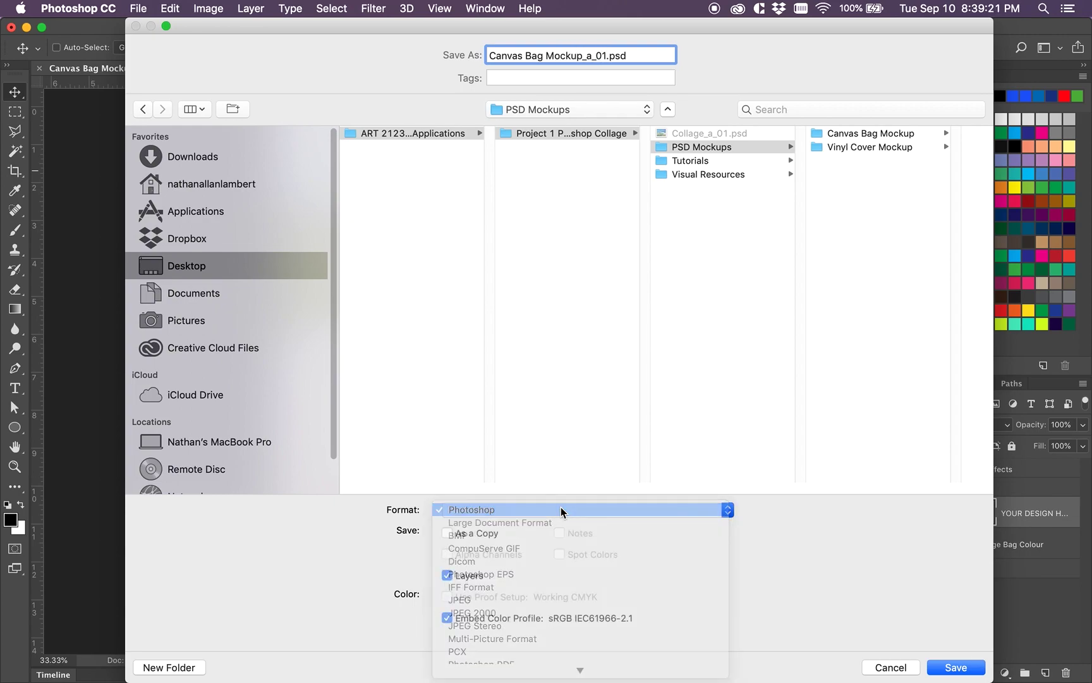
{"action": "left_click", "coordinate": [941, 668]}
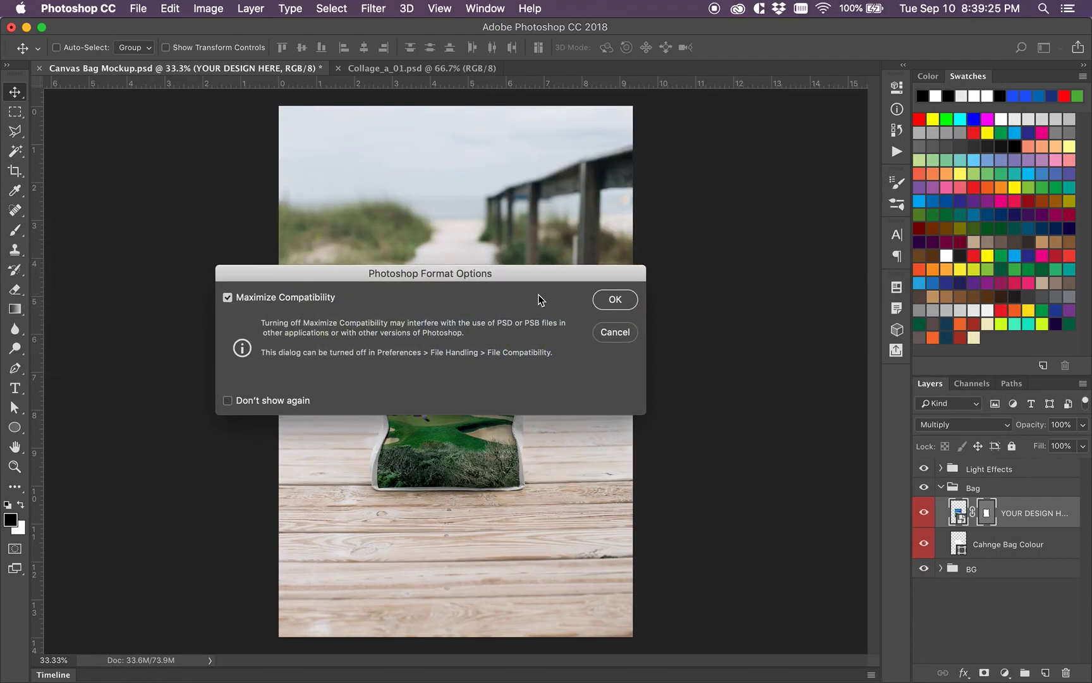
{"action": "left_click", "coordinate": [617, 297]}
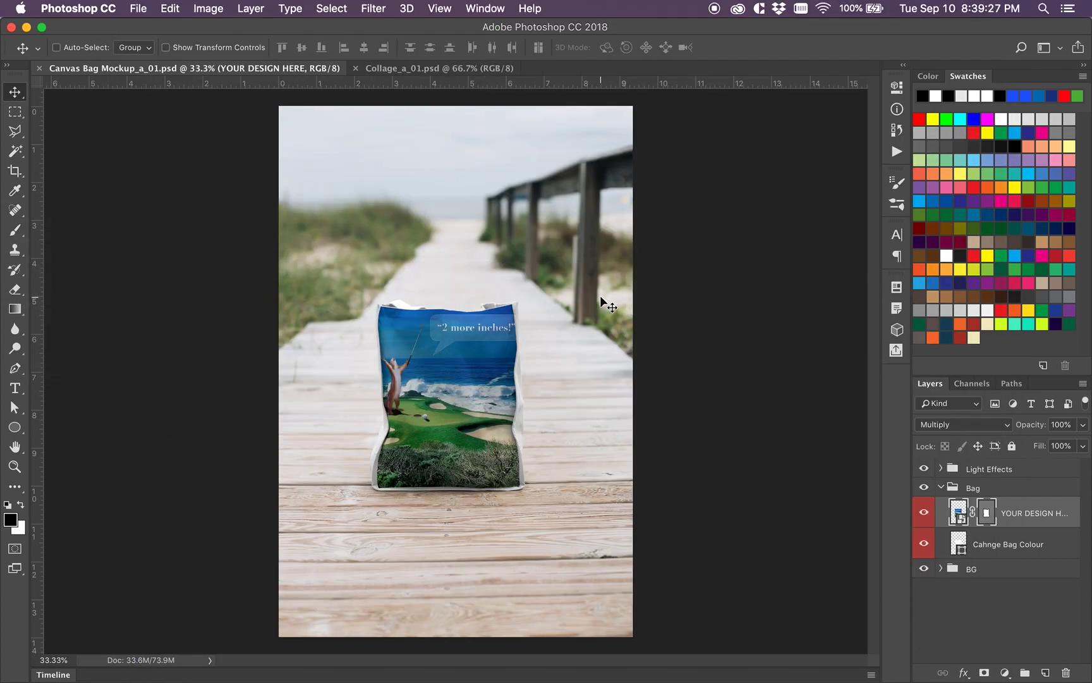
Step: Switch to Finder and compare the original Canvas Bag Mockup.psd with Canvas Bag Mockup_a_01.psd, previewing the new version at full size
{"action": "key", "text": "ctrl+Up"}
{"action": "left_click", "coordinate": [532, 210]}
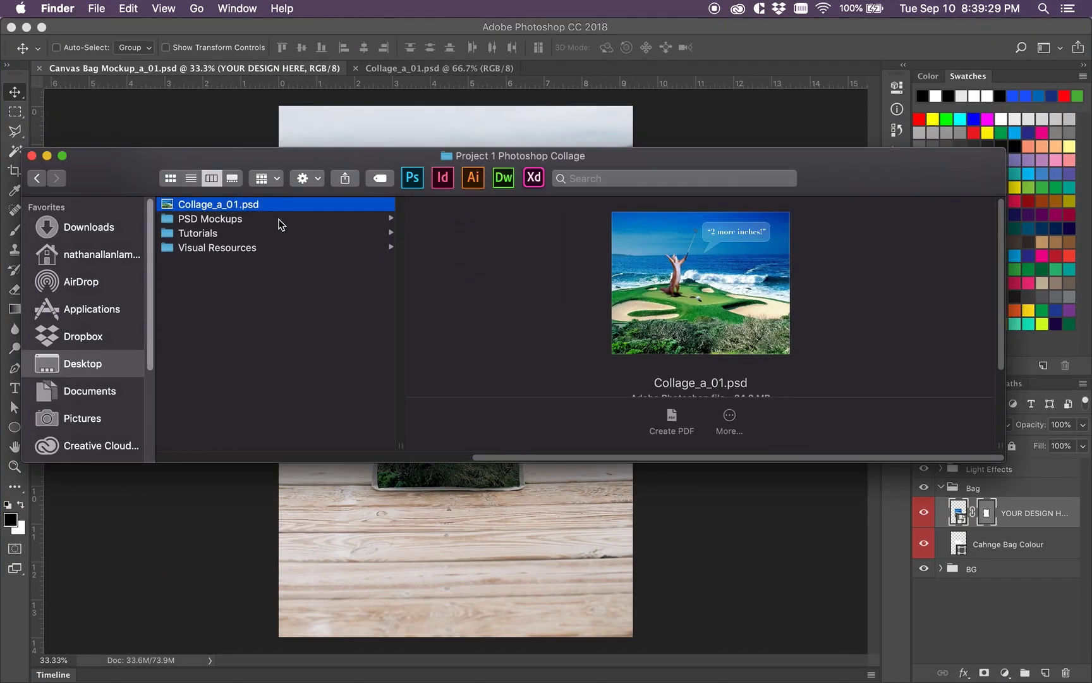
{"action": "left_click", "coordinate": [269, 225]}
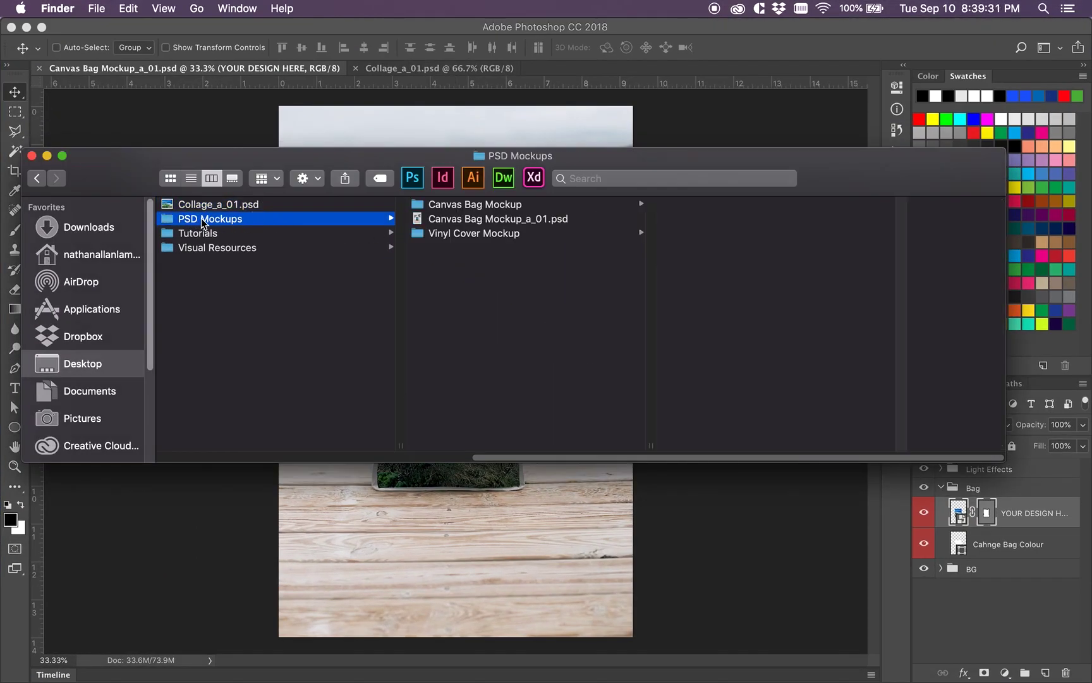
{"action": "left_click", "coordinate": [476, 206]}
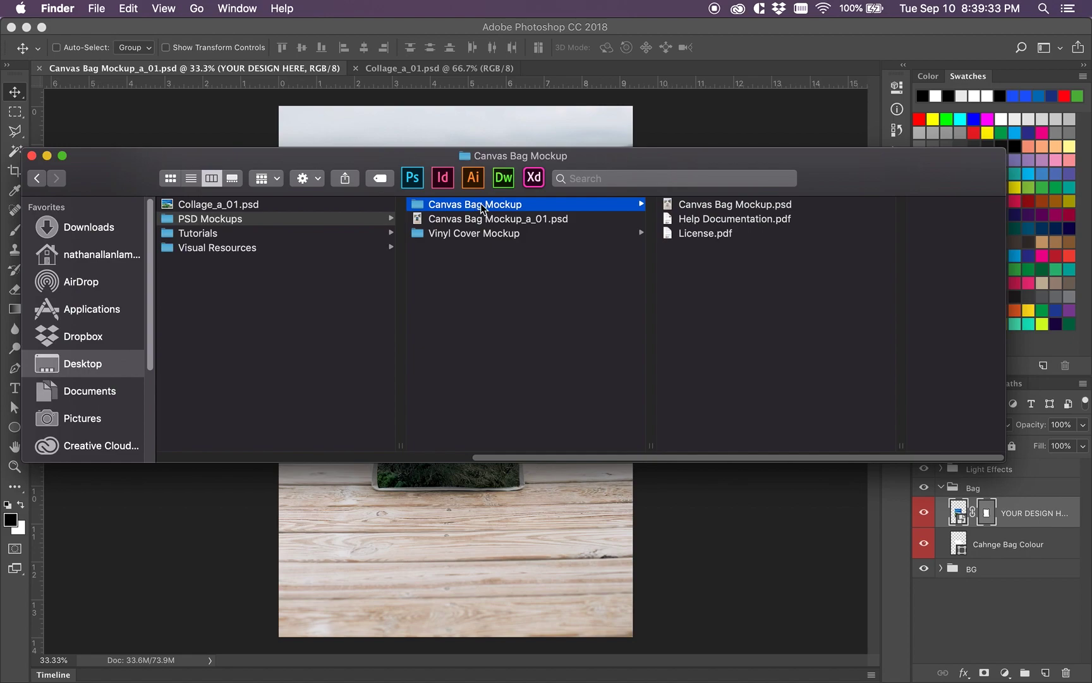
{"action": "left_click", "coordinate": [692, 206]}
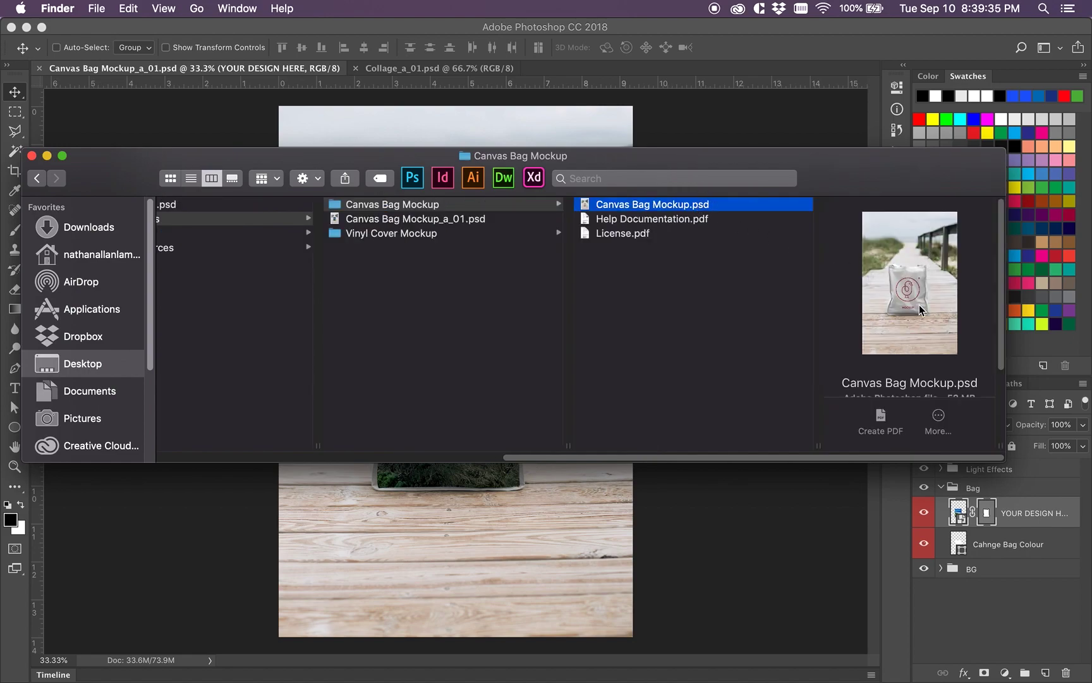
{"action": "left_click", "coordinate": [501, 220]}
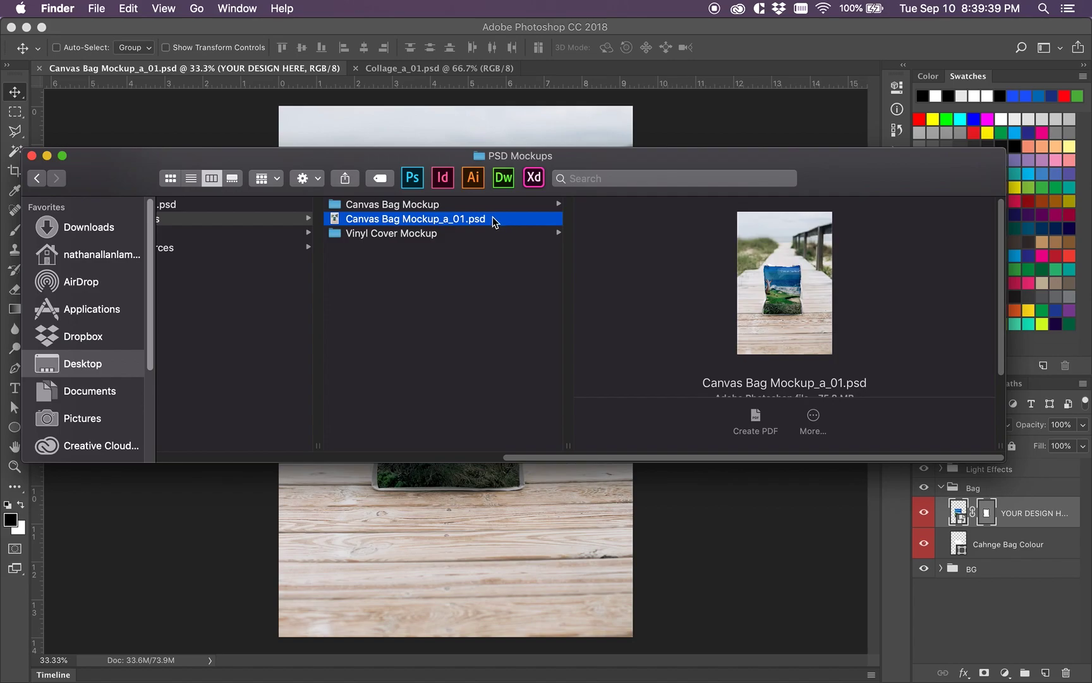
{"action": "key", "text": "space"}
{"action": "key", "text": "space"}
{"action": "key", "text": "space"}
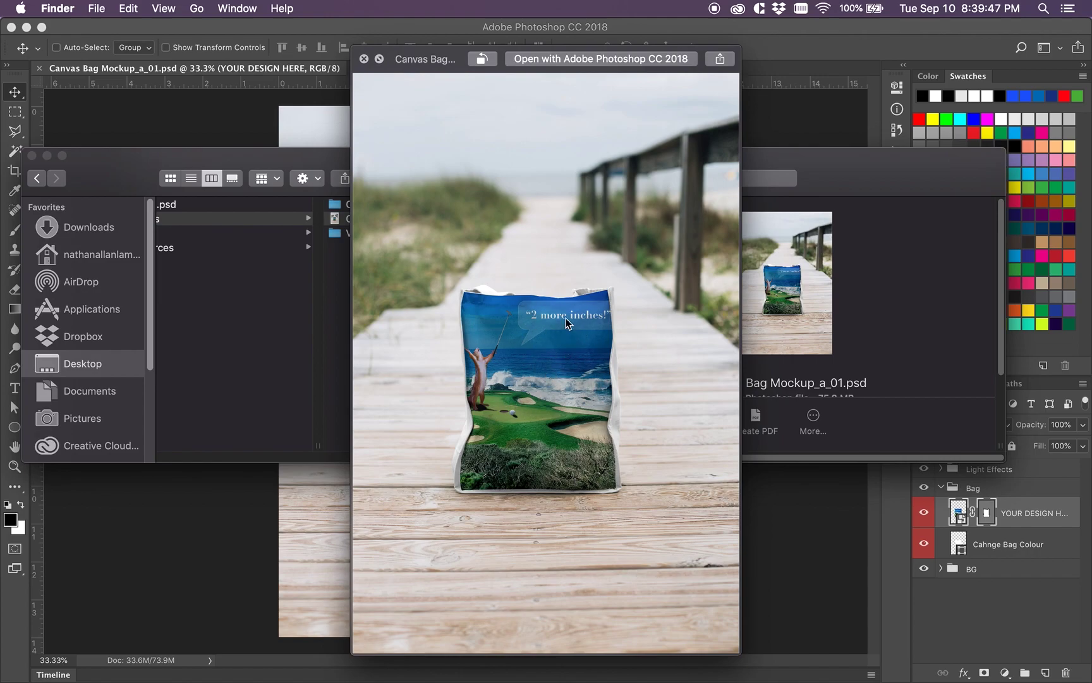
{"action": "key", "text": "space"}
Step: Open Vinyl Cover Mockup.psd from the Vinyl Cover Mockup folder in Photoshop
{"action": "left_click", "coordinate": [444, 233]}
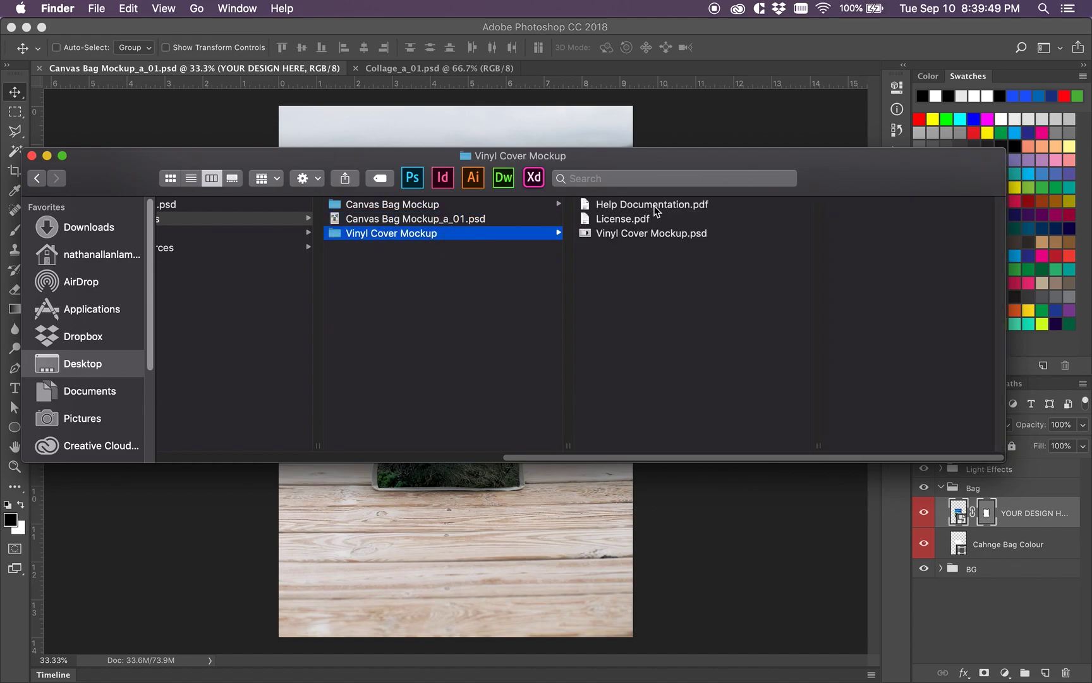
{"action": "left_click", "coordinate": [661, 233]}
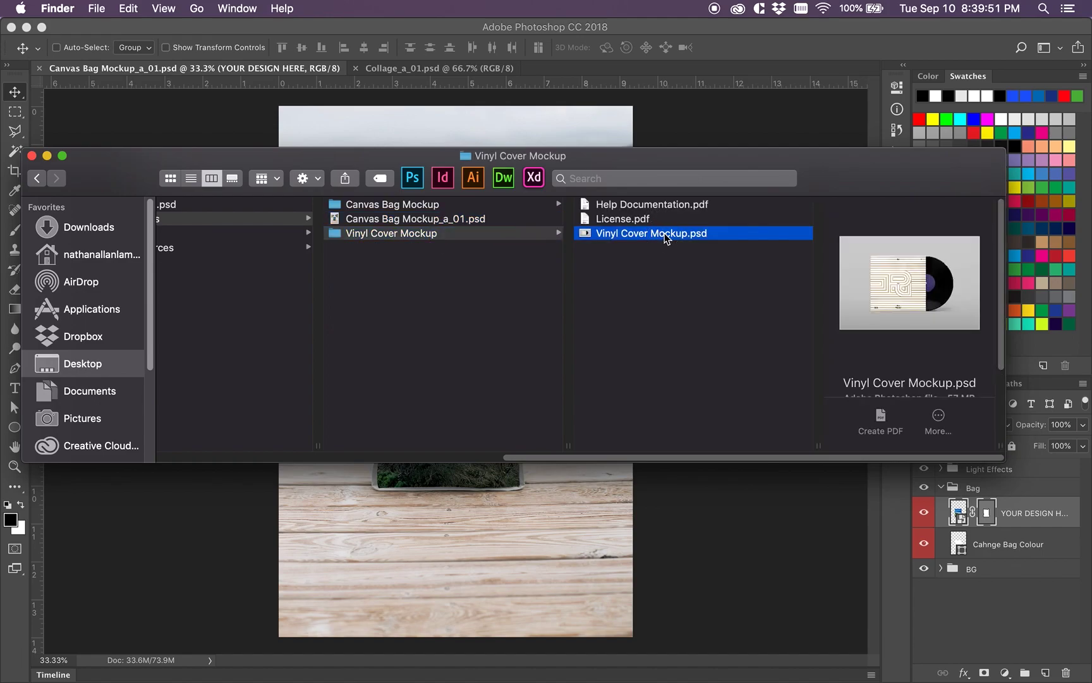
{"action": "double_click", "coordinate": [663, 234]}
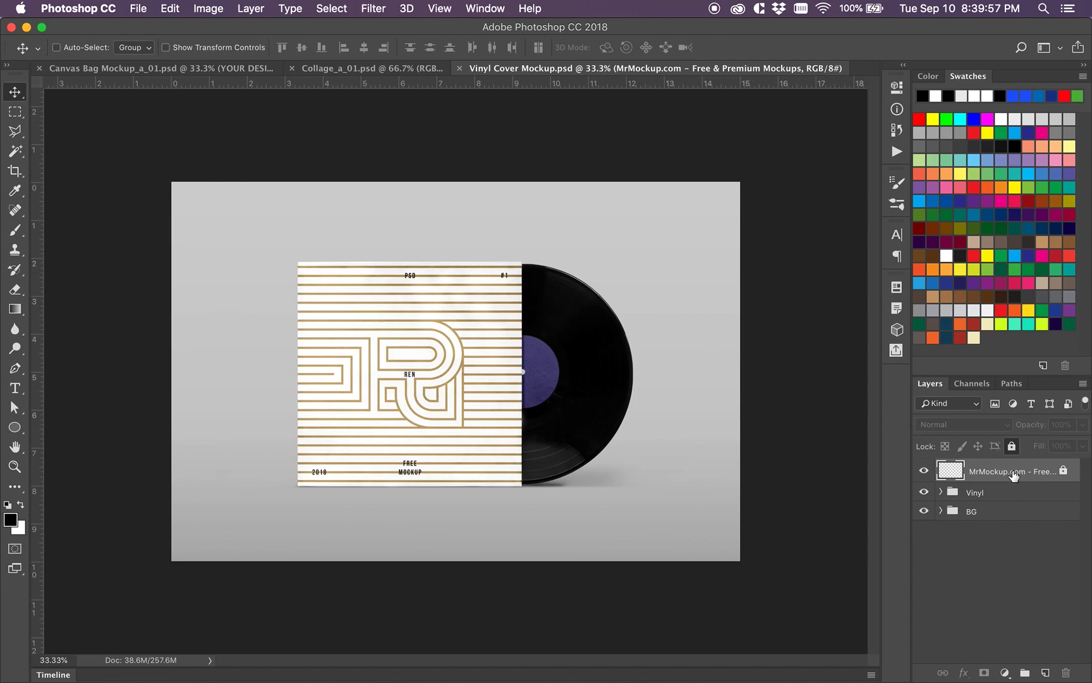
Step: Unlock and delete the MrMockup.com layer, and expand the Vinyl and BG groups to inspect their editable layers
{"action": "left_click", "coordinate": [1011, 445]}
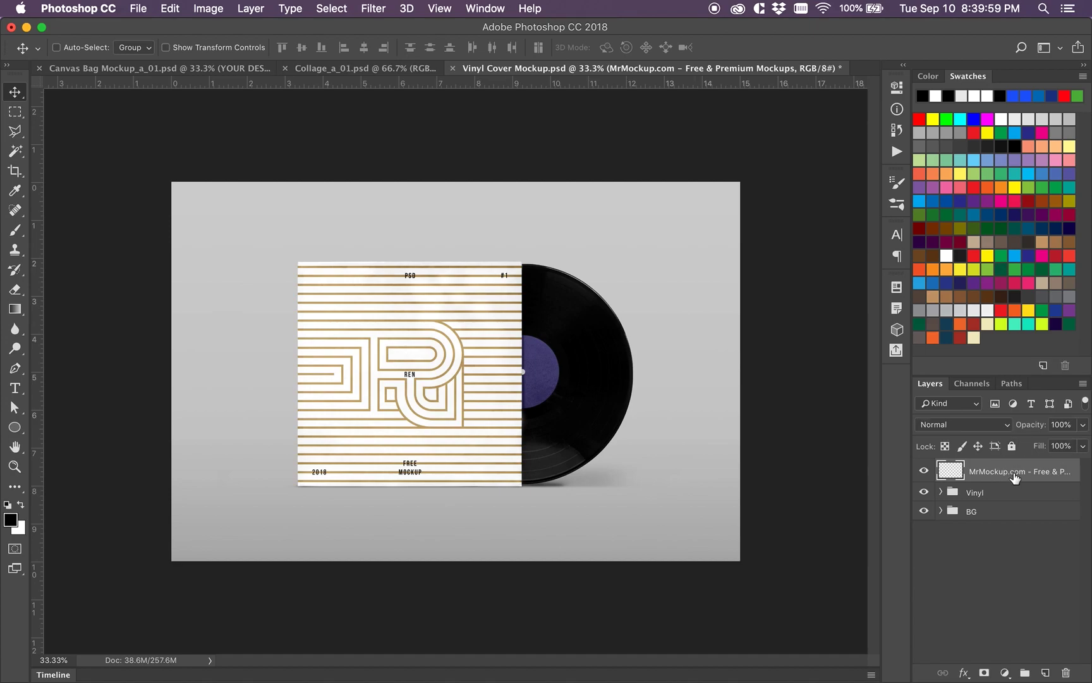
{"action": "key", "text": "Delete"}
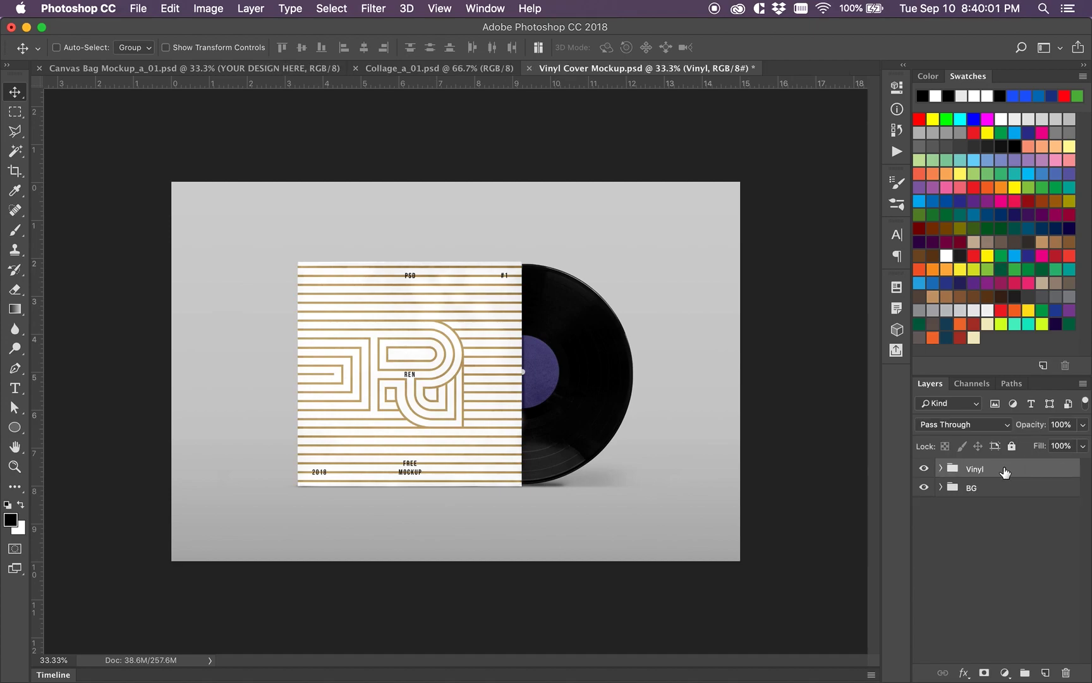
{"action": "left_click", "coordinate": [941, 469]}
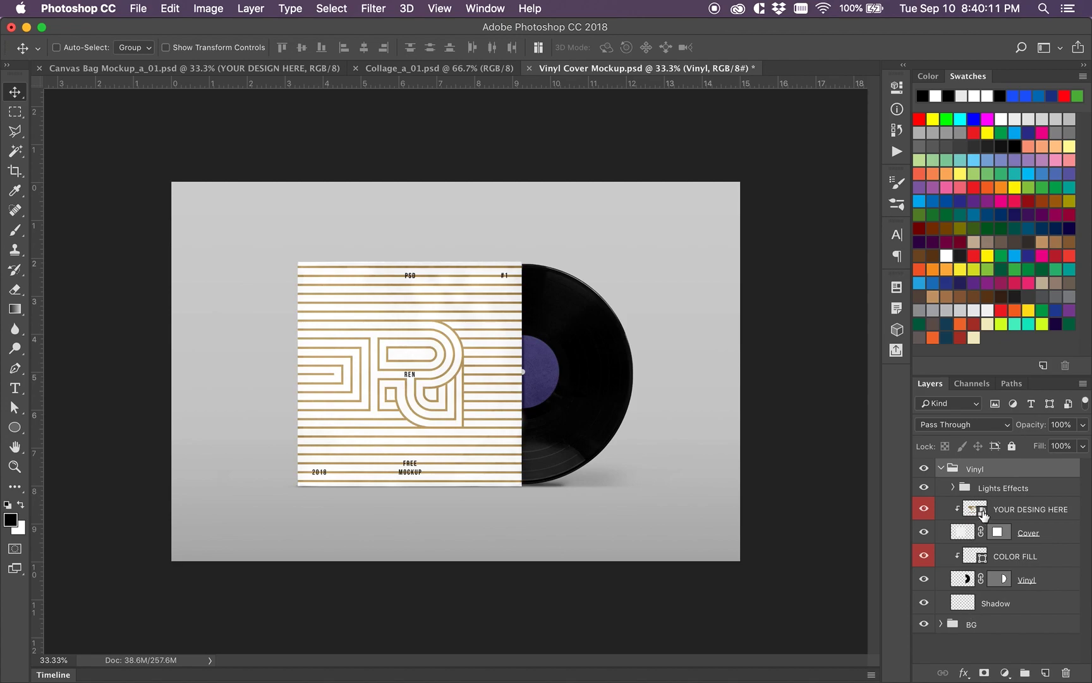
{"action": "left_click", "coordinate": [941, 624]}
{"action": "scroll", "coordinate": [978, 596], "scroll_direction": "down", "scroll_amount": 1}
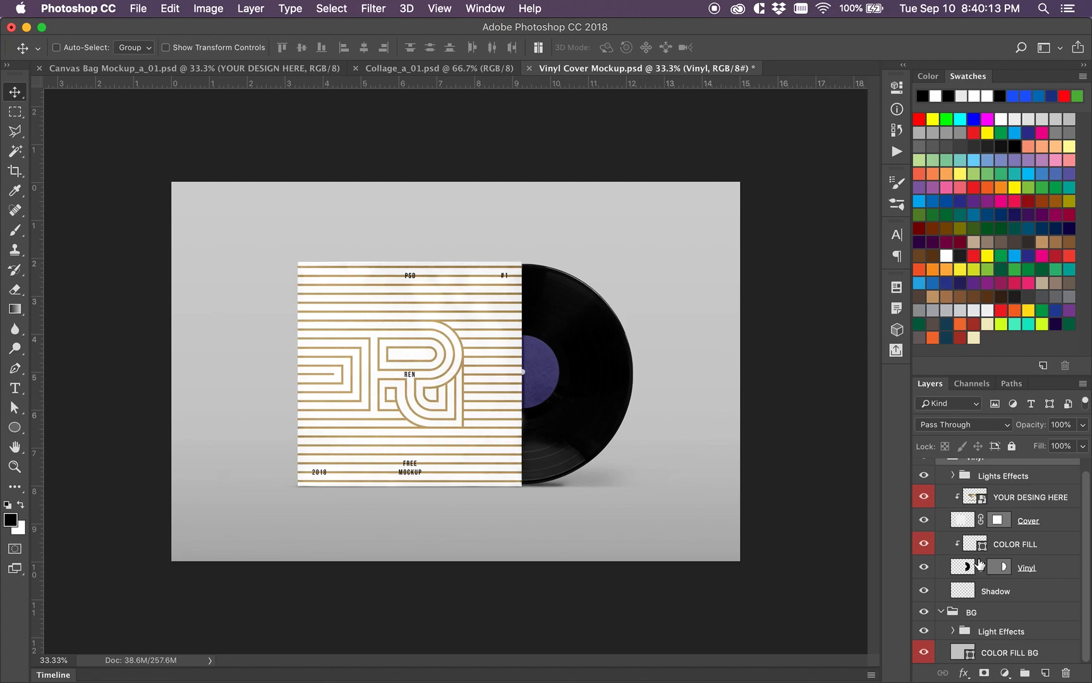
{"action": "left_click", "coordinate": [971, 657]}
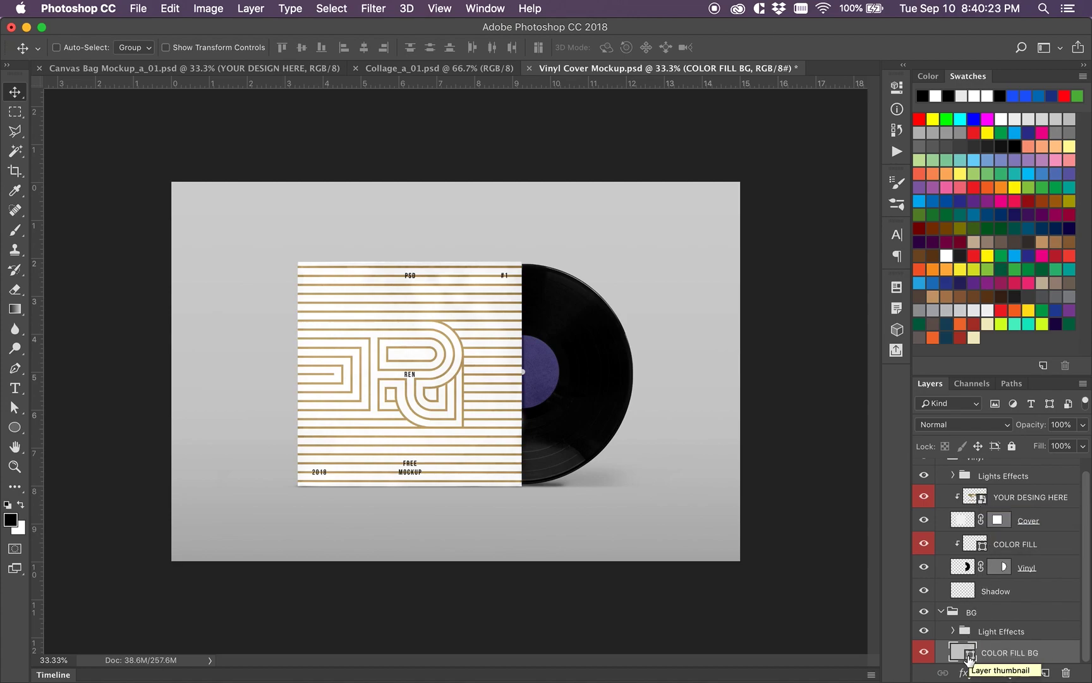
Step: Open the YOUR DESING HERE smart object from the Vinyl group and hide its Design layer, leaving that layer selected
{"action": "left_click", "coordinate": [982, 502]}
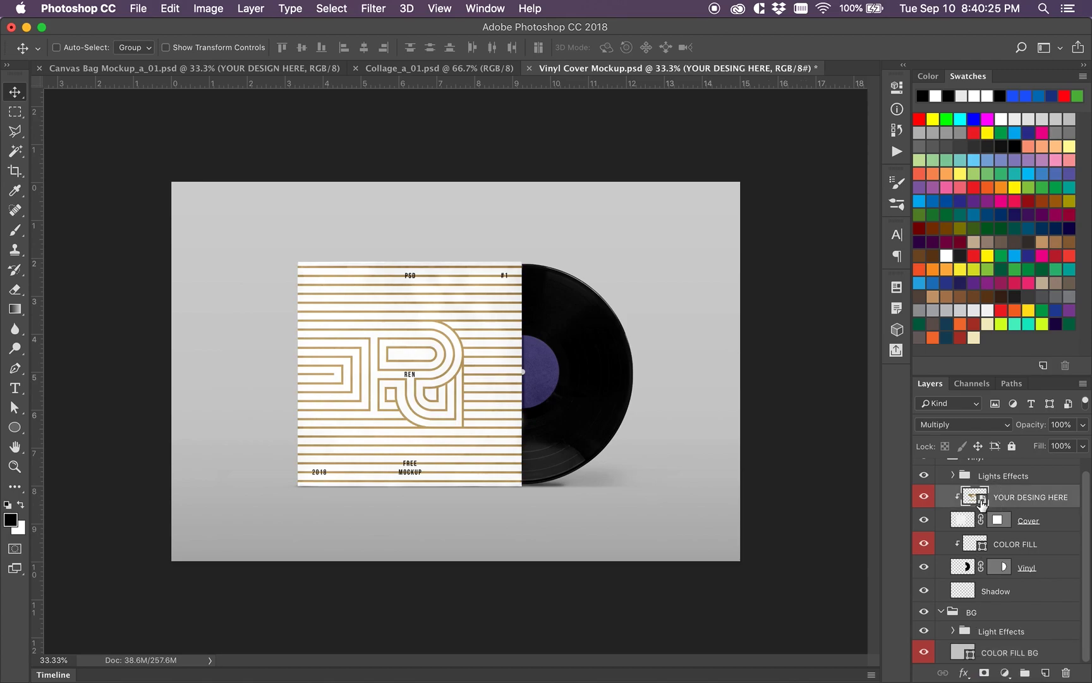
{"action": "double_click", "coordinate": [982, 502]}
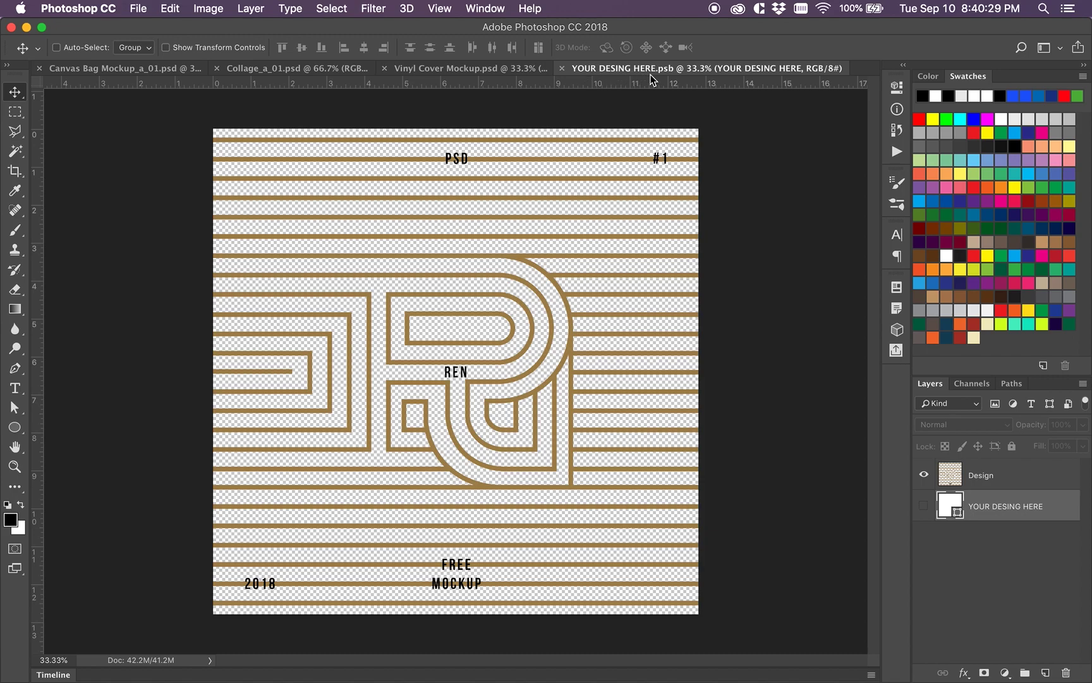
{"action": "left_click", "coordinate": [924, 475]}
{"action": "left_click", "coordinate": [923, 474]}
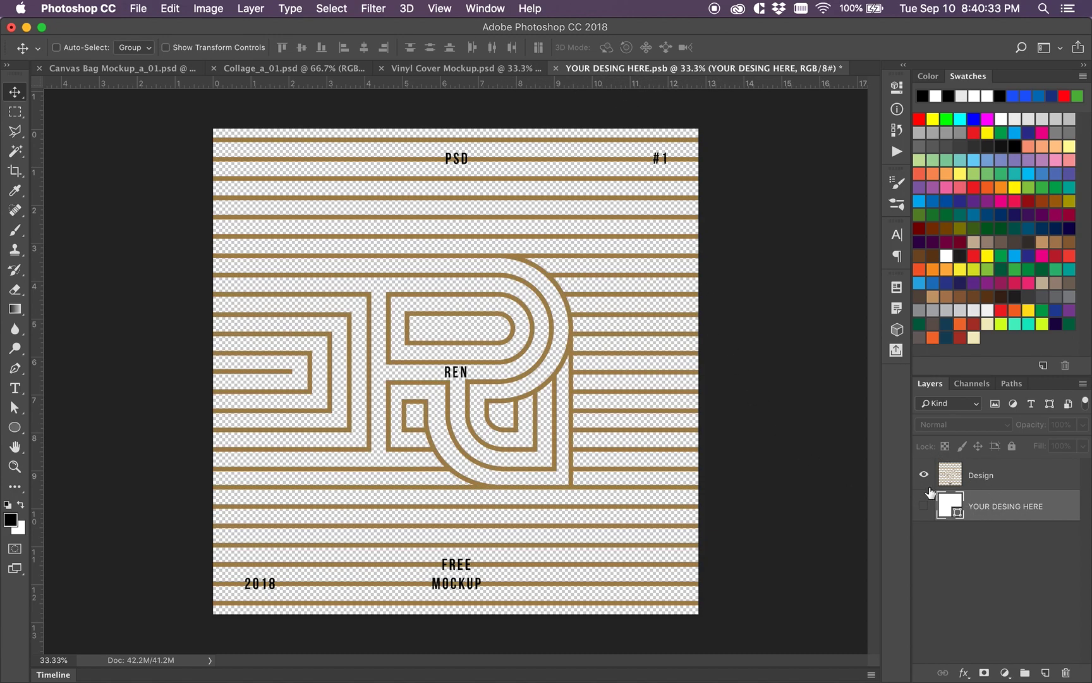
{"action": "left_click", "coordinate": [923, 474]}
{"action": "left_click", "coordinate": [1002, 476]}
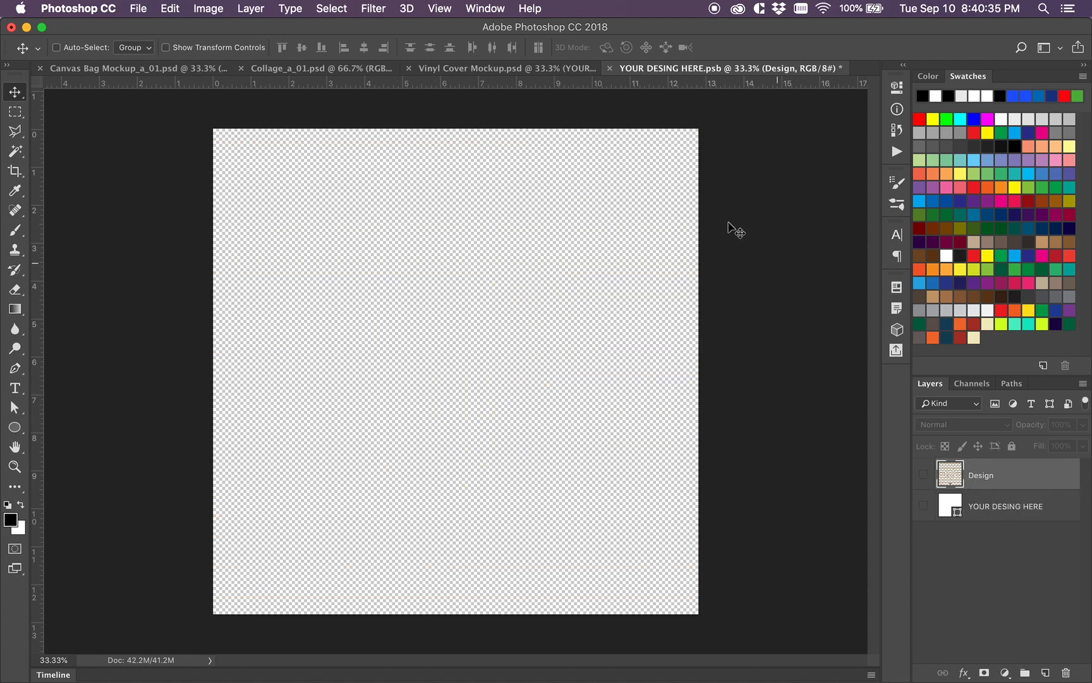
Step: Duplicate the squirrel, quote, ball and background groups from Collage_a_01.psd into YOUR DESING HERE.psb
{"action": "left_click", "coordinate": [365, 68]}
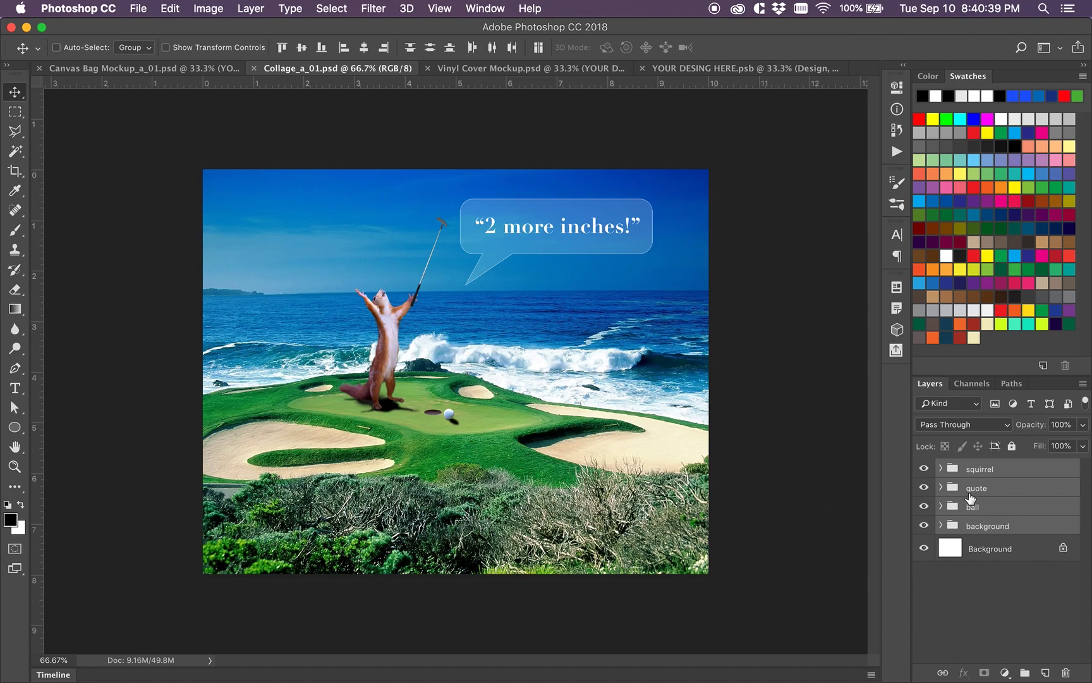
{"action": "right_click", "coordinate": [979, 488]}
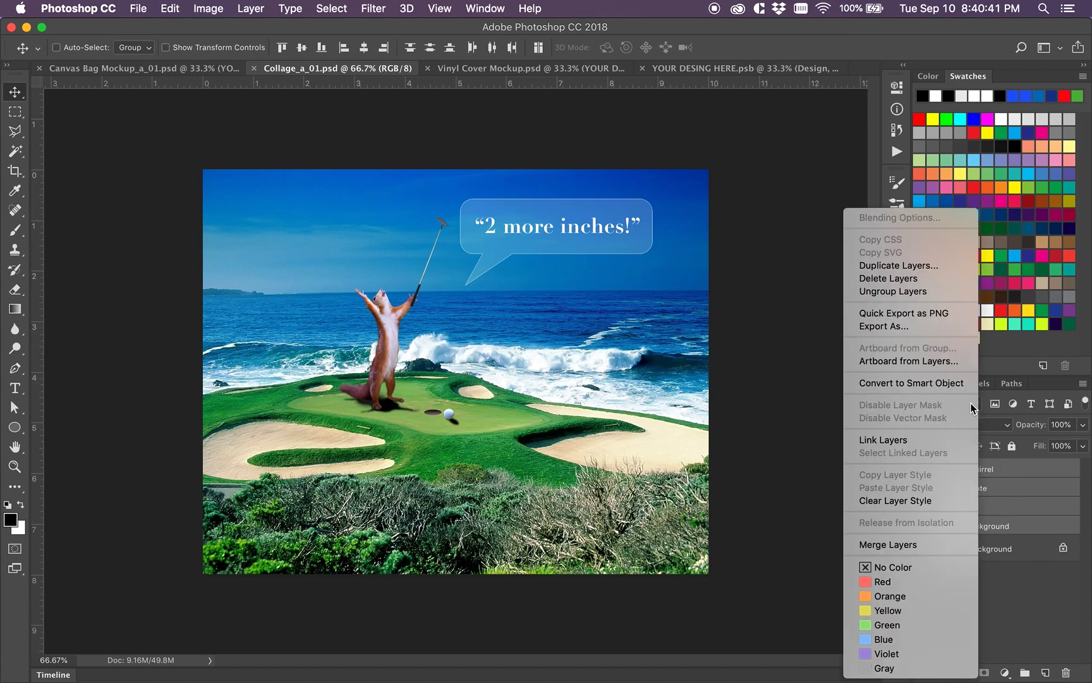
{"action": "left_click", "coordinate": [900, 266]}
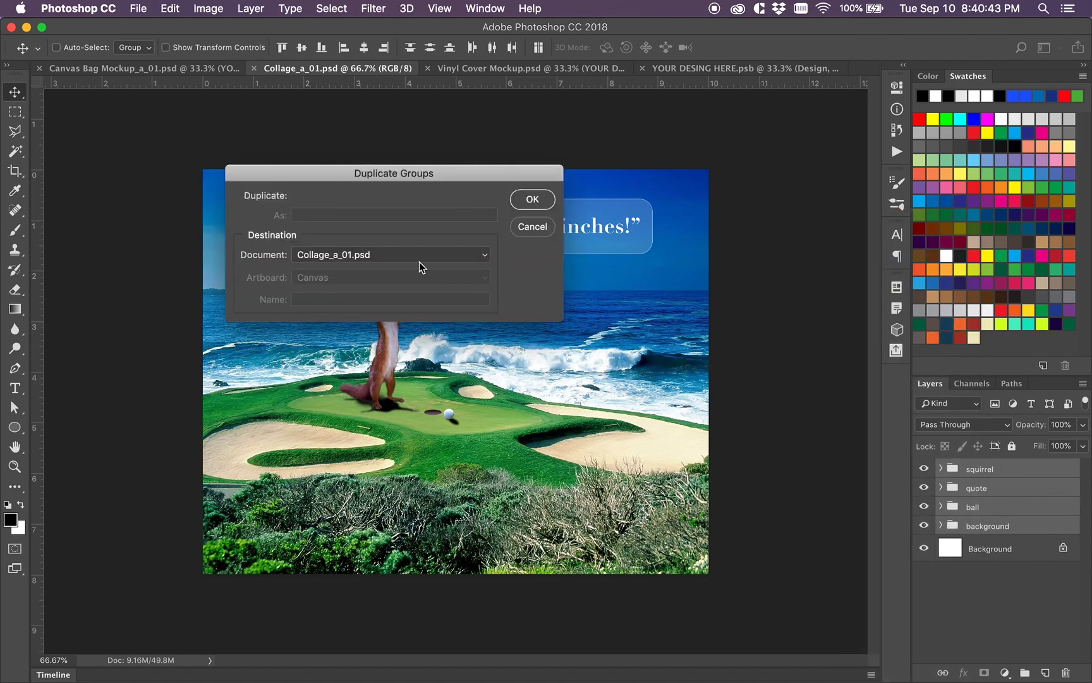
{"action": "left_click", "coordinate": [410, 256]}
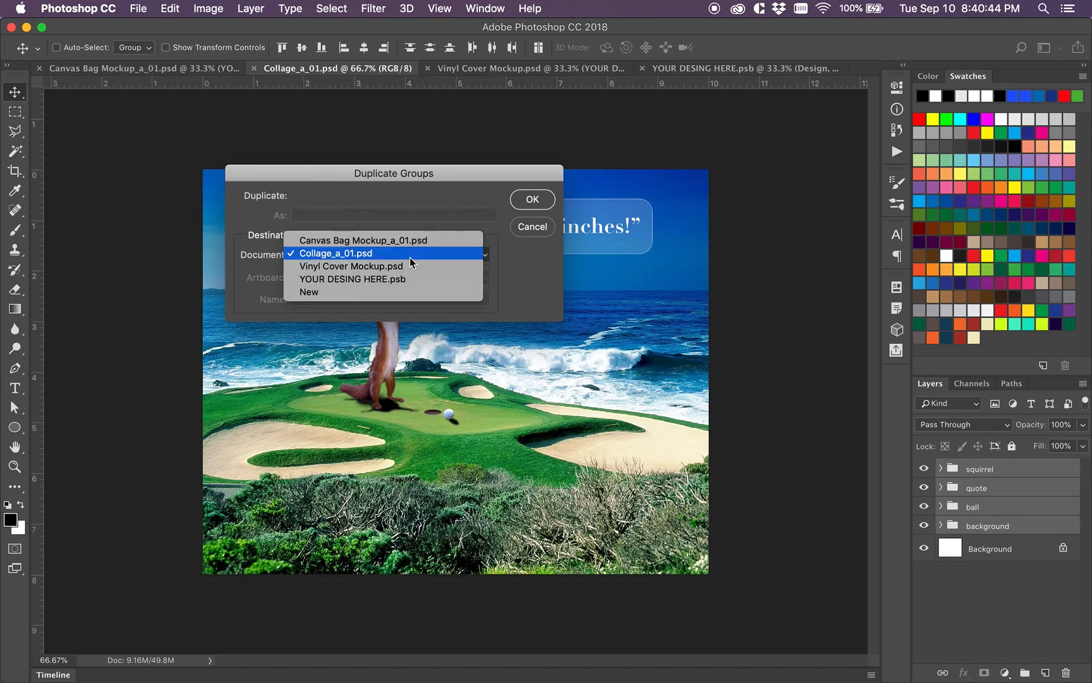
{"action": "left_click", "coordinate": [378, 278]}
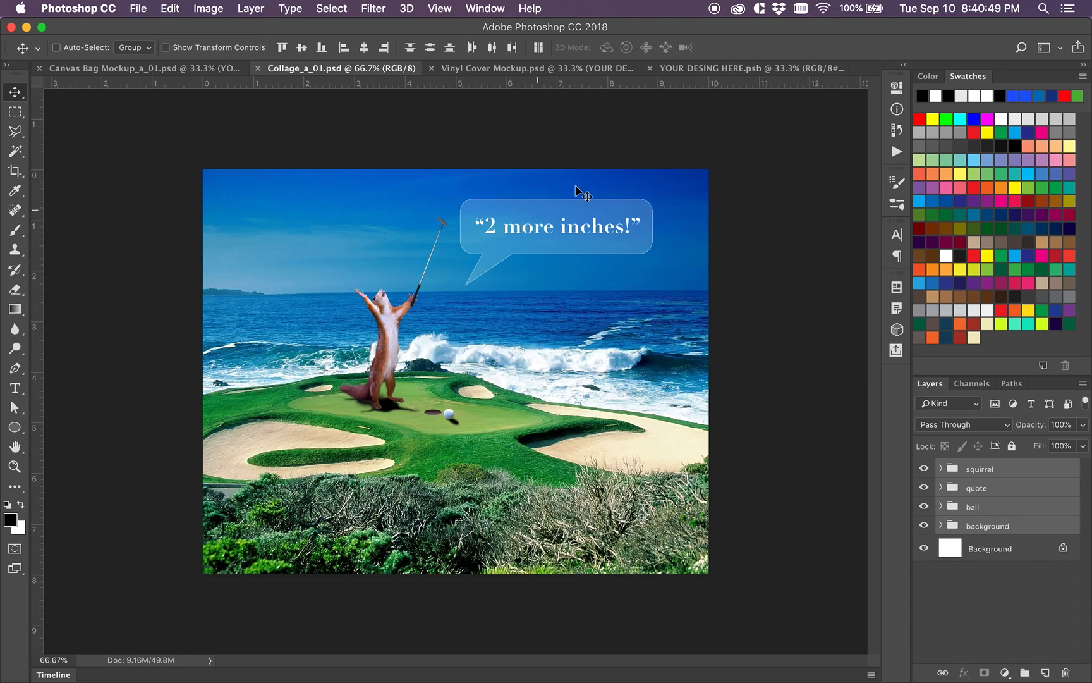
Step: In YOUR DESING HERE.psb, scale the collage groups to 238.15% to fill the square cover, shift them left and apply the transform
{"action": "left_click", "coordinate": [692, 68]}
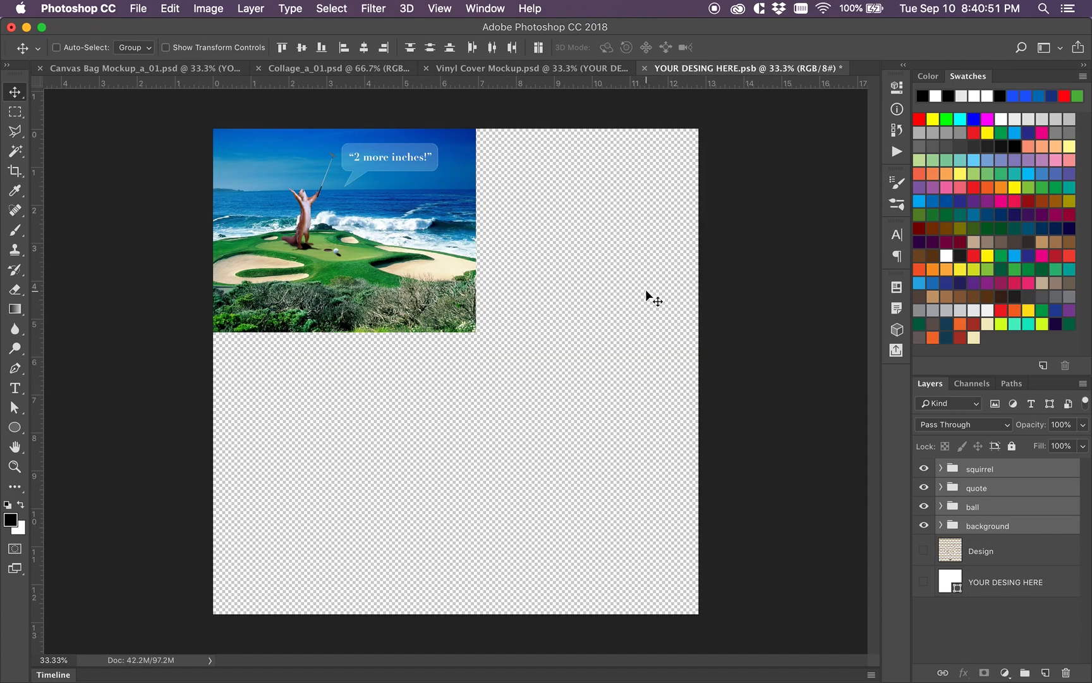
{"action": "key", "text": "super+minus"}
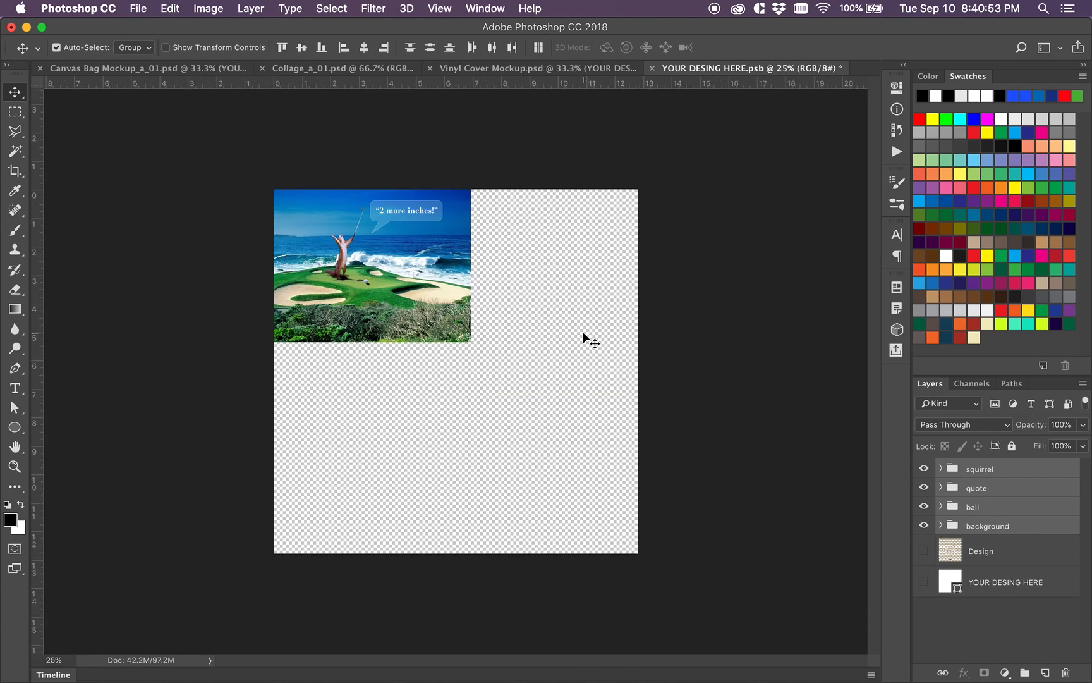
{"action": "key", "text": "super+t"}
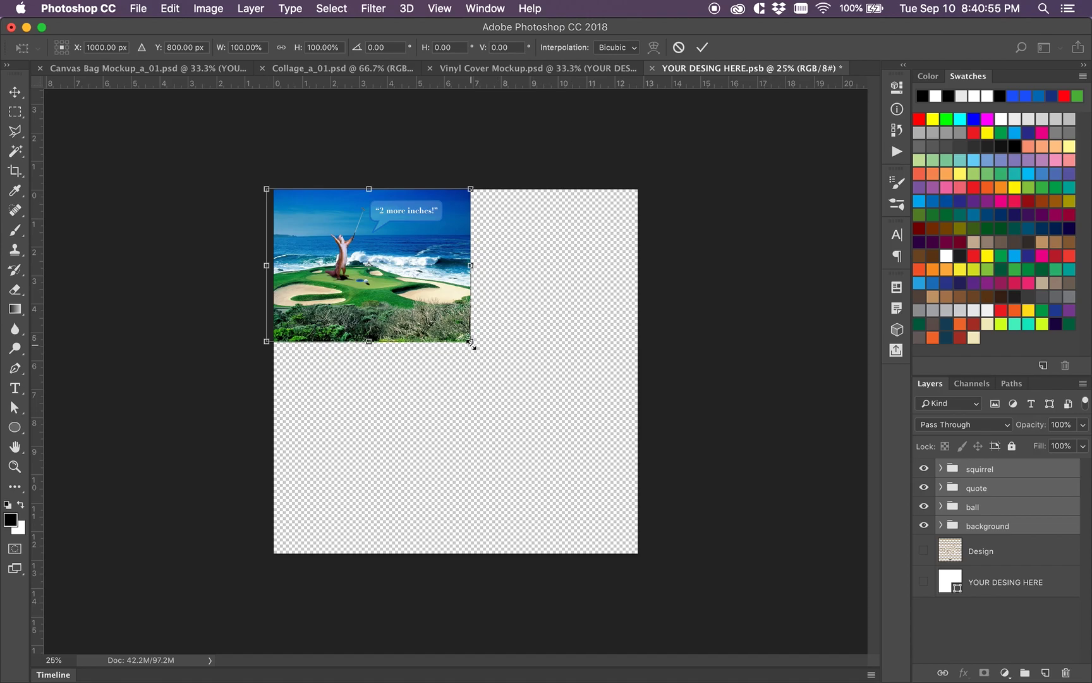
{"action": "left_click_drag", "start_coordinate": [471, 342], "coordinate": [762, 566]}
{"action": "left_click_drag", "start_coordinate": [550, 467], "coordinate": [463, 460]}
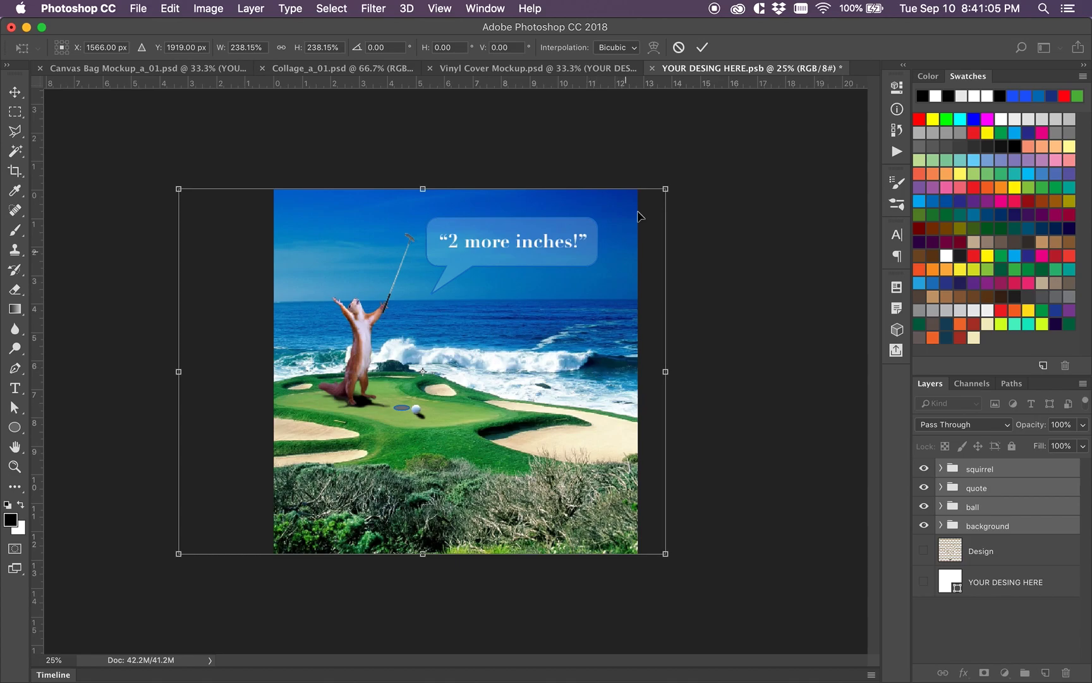
{"action": "left_click", "coordinate": [703, 48]}
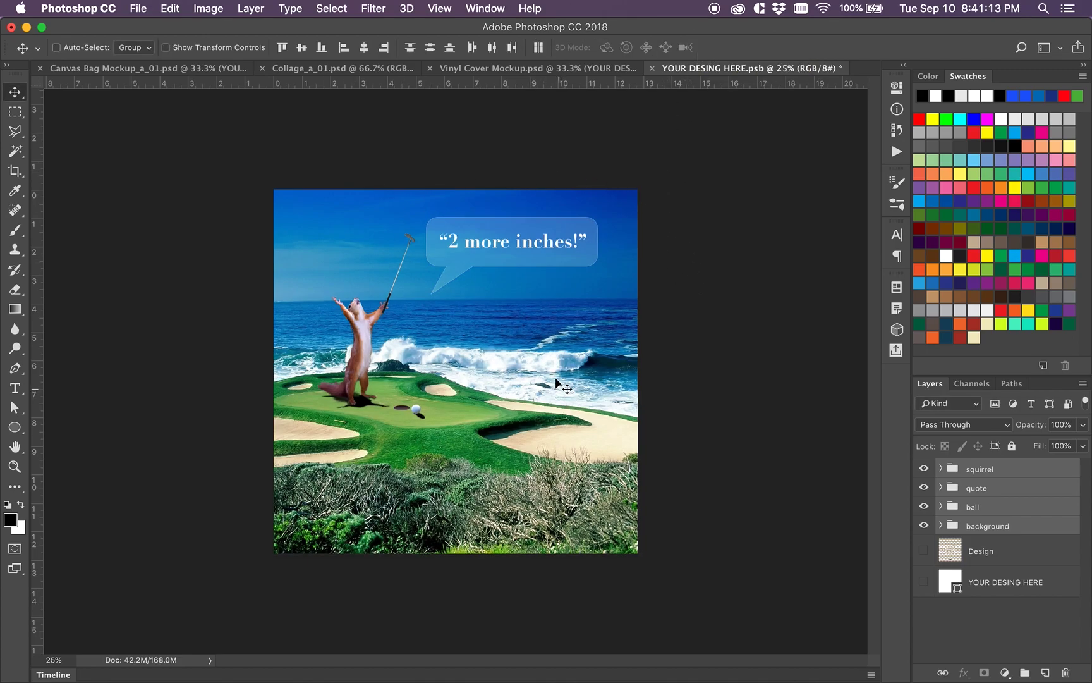
Step: Save and close the smart object document to put the collage on the record cover, returning to Vinyl Cover Mockup.psd
{"action": "left_click", "coordinate": [650, 68]}
{"action": "left_click", "coordinate": [691, 252]}
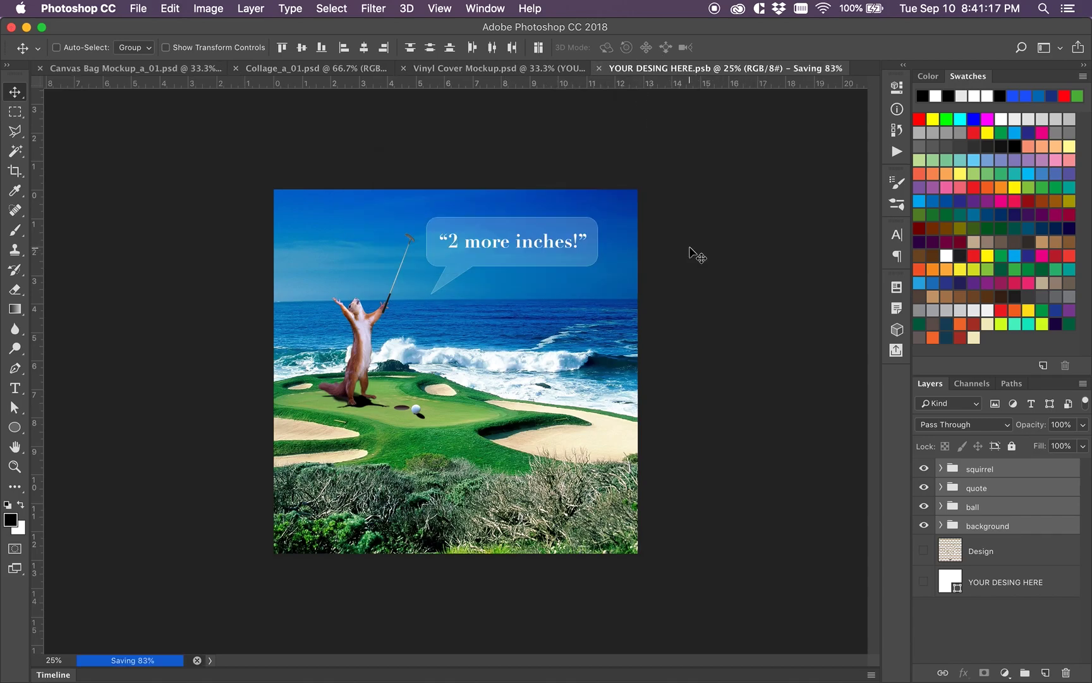
{"action": "left_click", "coordinate": [687, 68]}
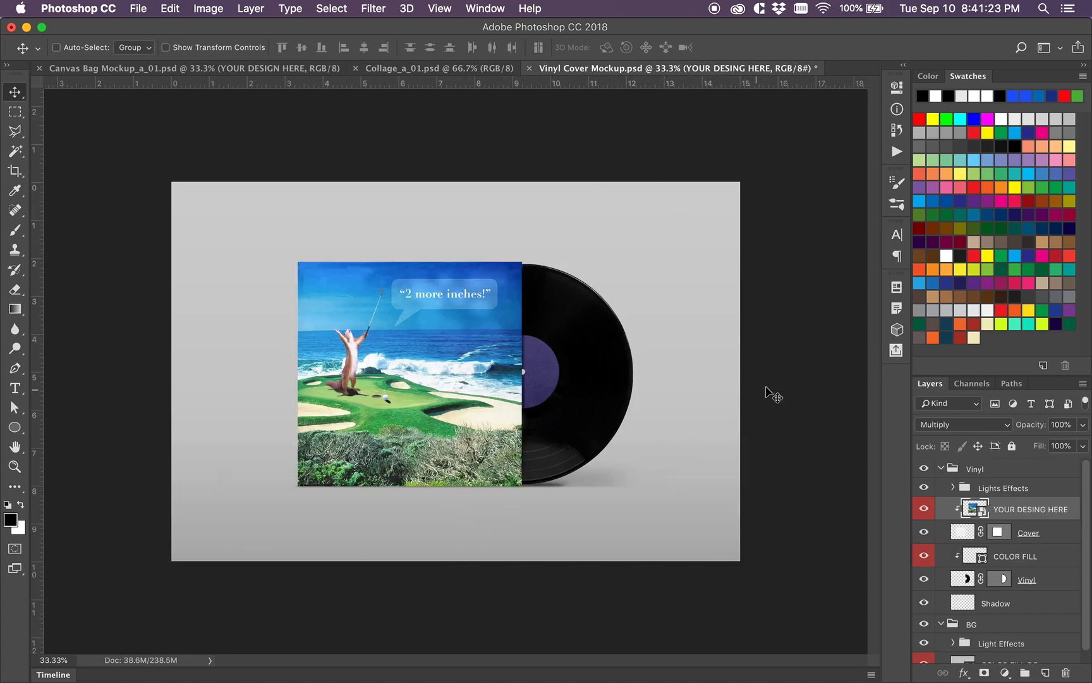
Step: Collapse the Vinyl and BG layer groups
{"action": "left_click", "coordinate": [940, 472]}
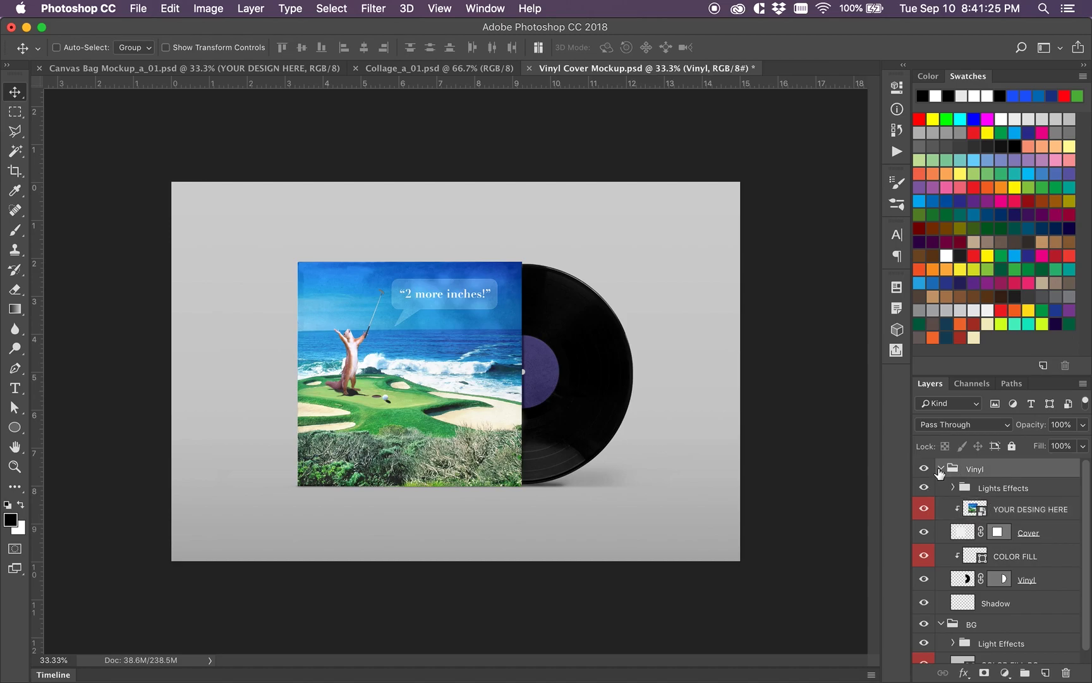
{"action": "key", "text": "h"}
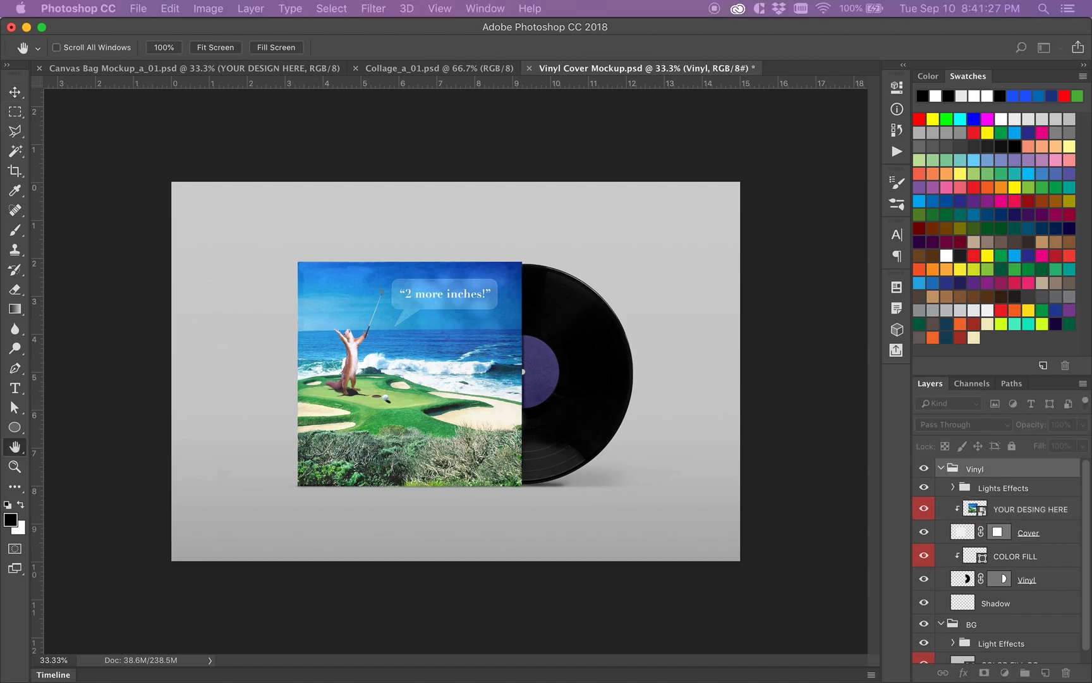
{"action": "key", "text": "v"}
{"action": "left_click", "coordinate": [940, 468]}
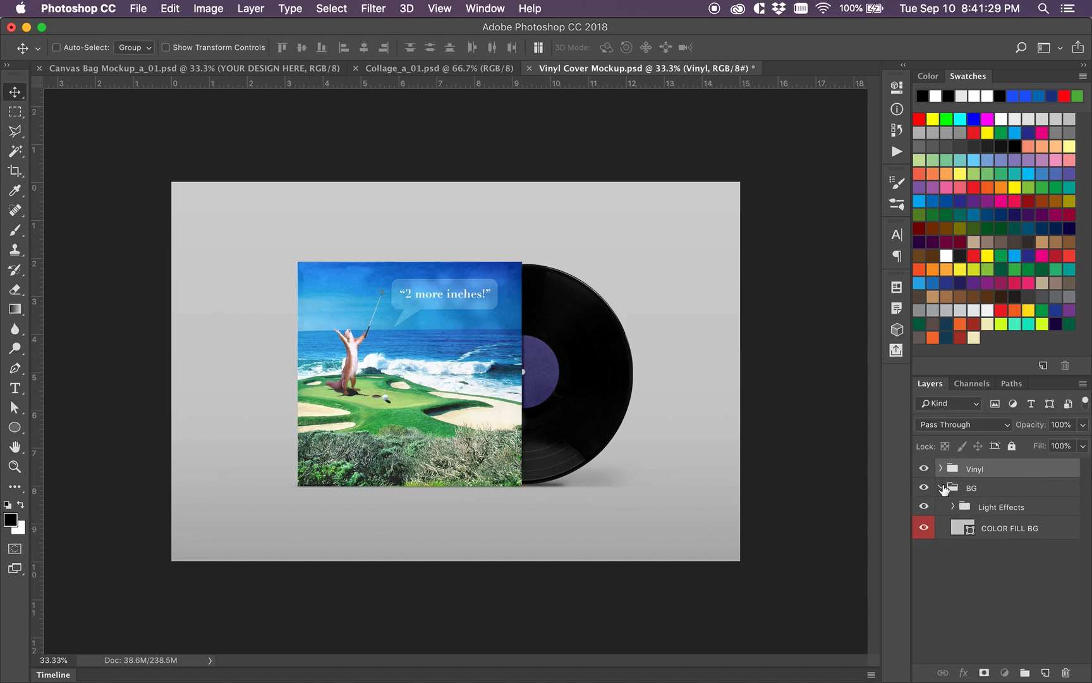
{"action": "left_click", "coordinate": [942, 488]}
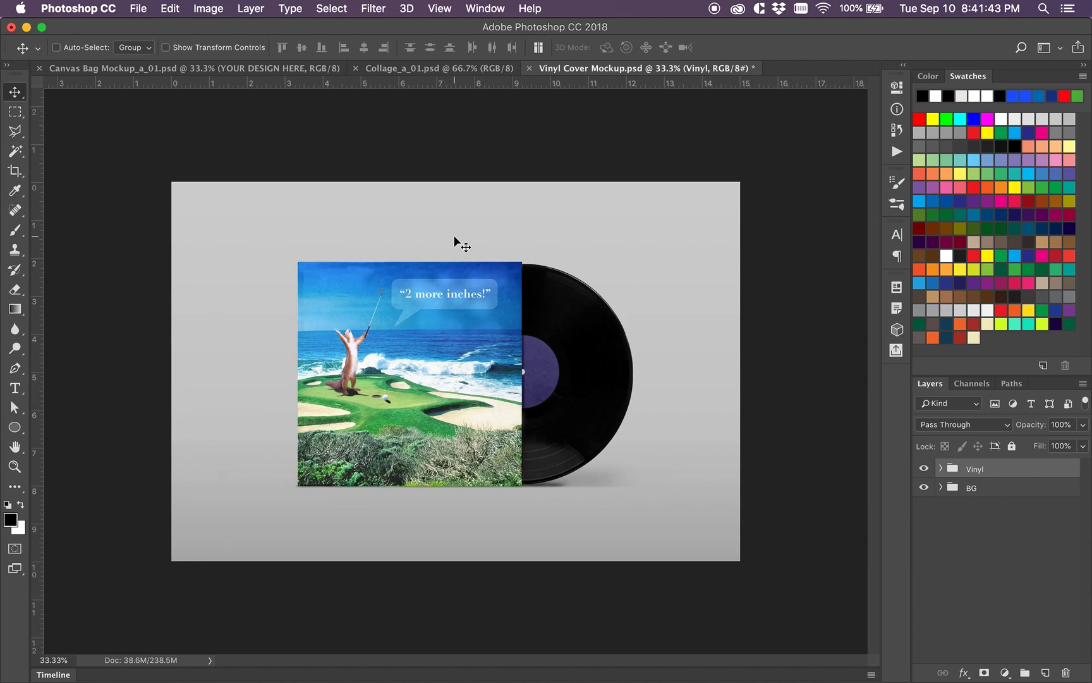
Step: Save the record cover mockup as Vinyl Cover Mockup_a_01.psd in the PSD Mockups folder, with Photoshop format and maximized compatibility
{"action": "left_click", "coordinate": [138, 8]}
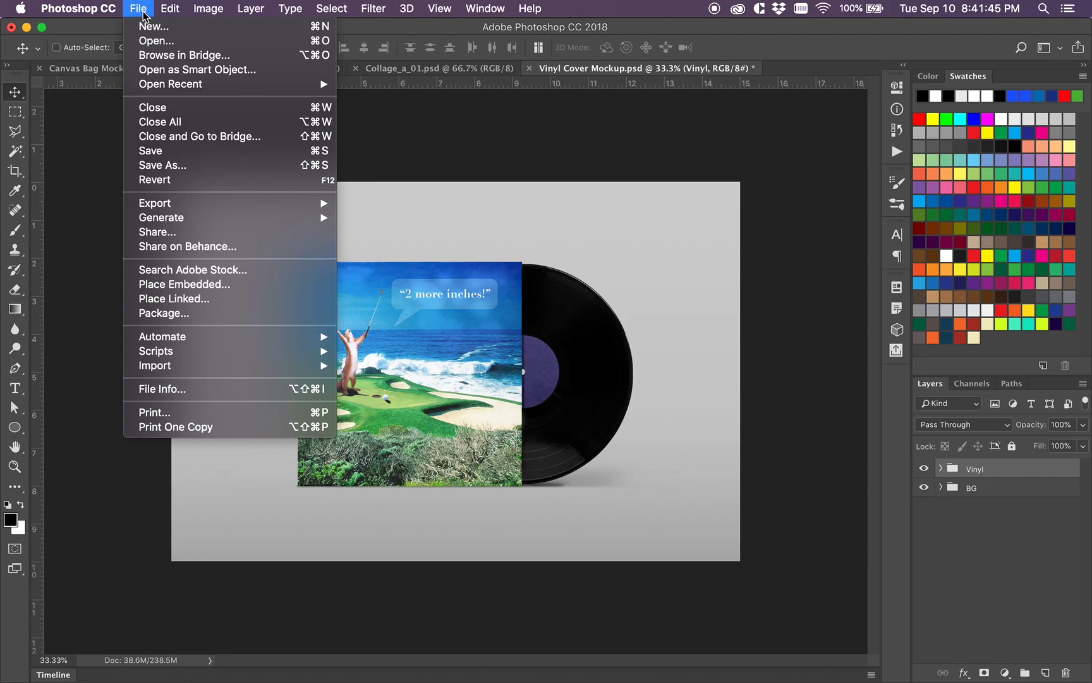
{"action": "left_click", "coordinate": [195, 165]}
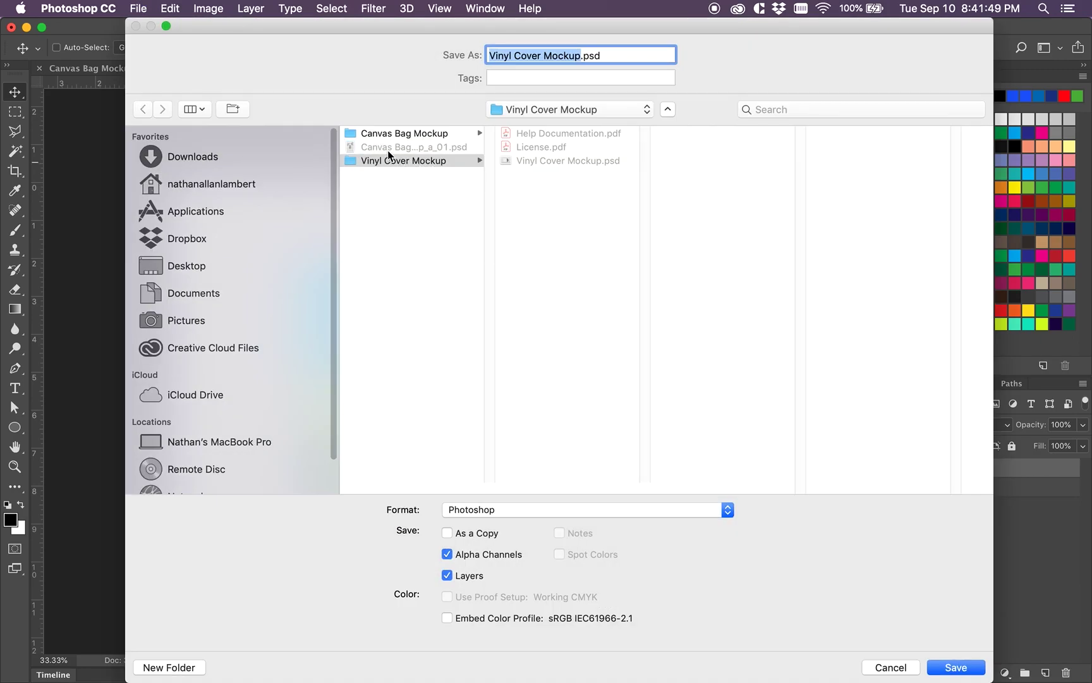
{"action": "left_click", "coordinate": [421, 235]}
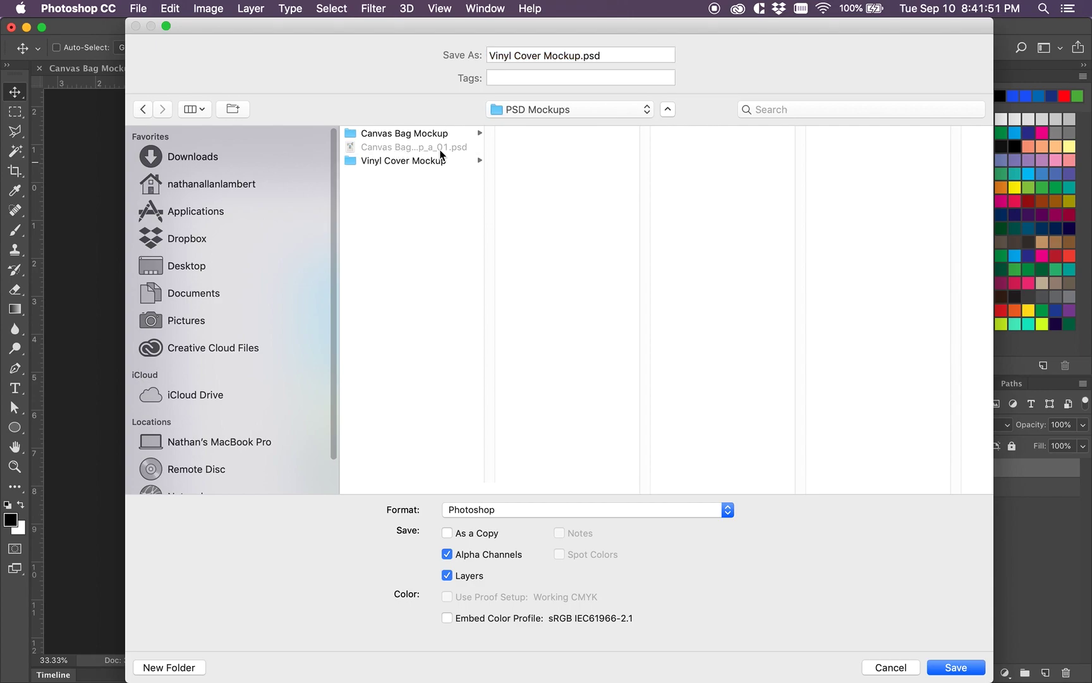
{"action": "left_click", "coordinate": [574, 56]}
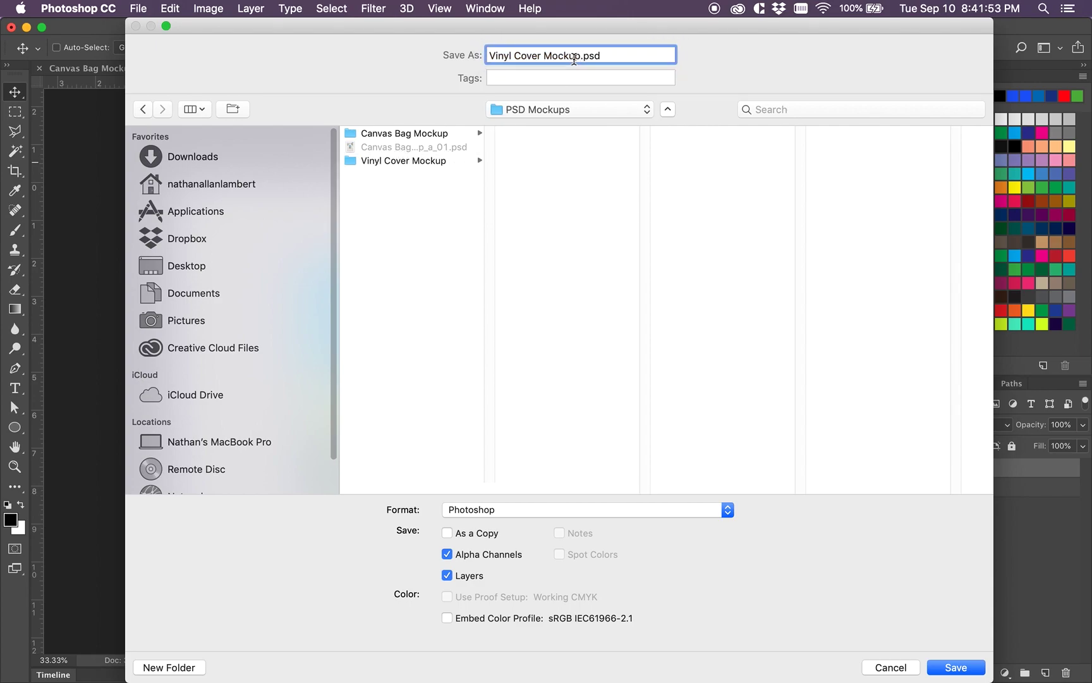
{"action": "type", "text": "_"}
{"action": "type", "text": "a_01"}
{"action": "key", "text": "Return"}
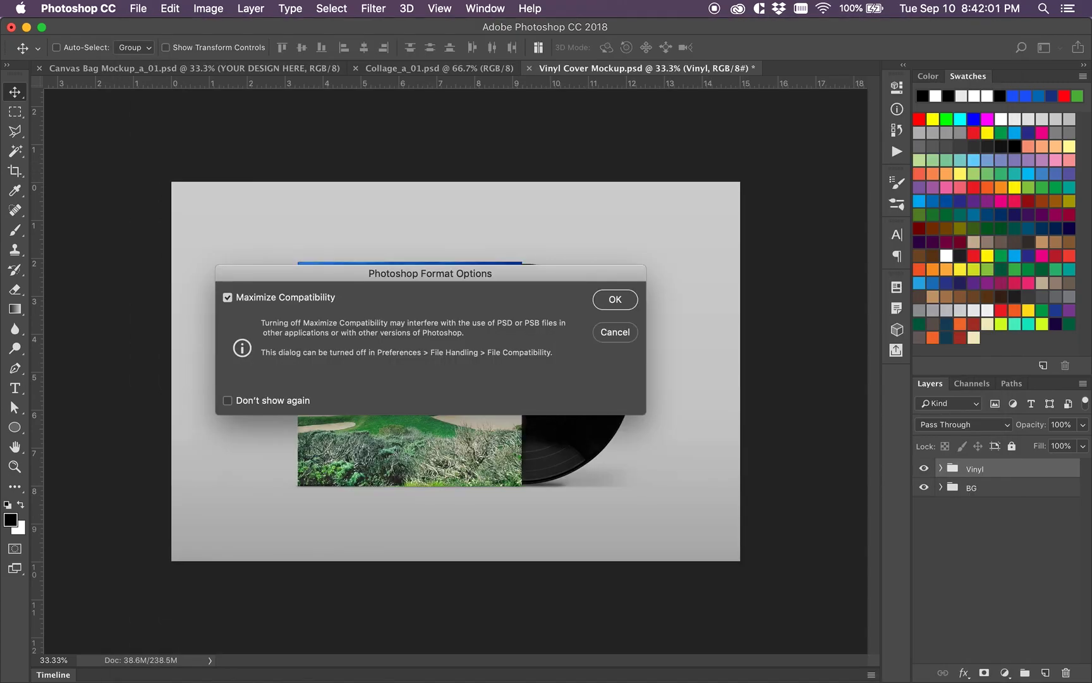
{"action": "key", "text": "Return"}
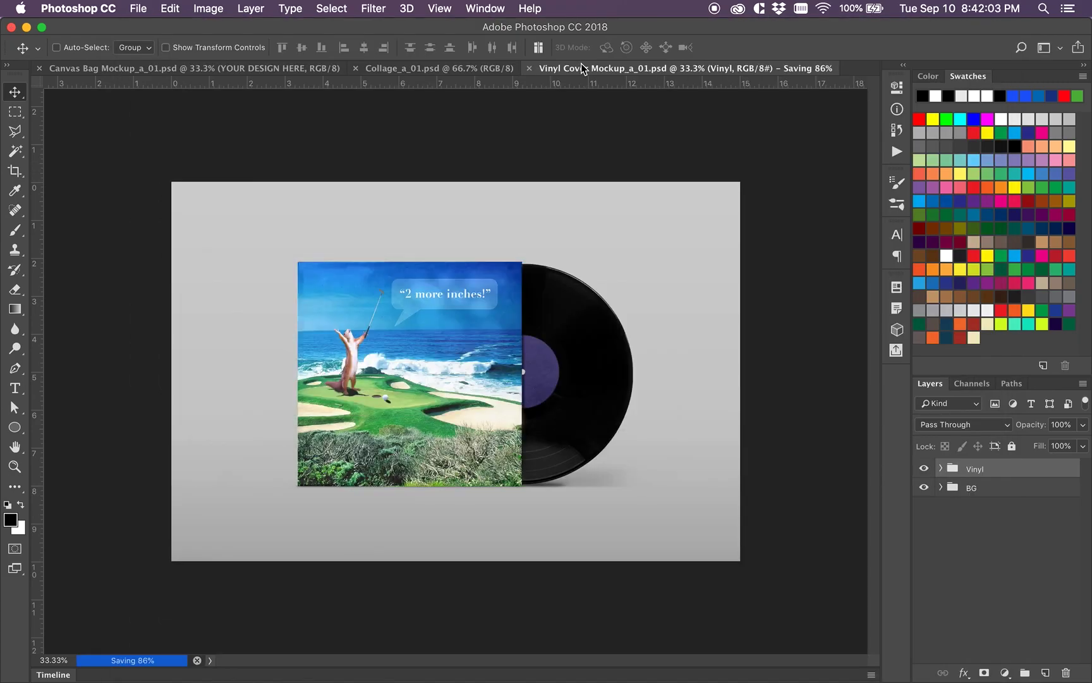
Step: Switch to Finder, compare the original Vinyl Cover Mockup.psd with Vinyl Cover Mockup_a_01.psd in PSD Mockups, and preview the new file at full size
{"action": "key", "text": "ctrl+Up"}
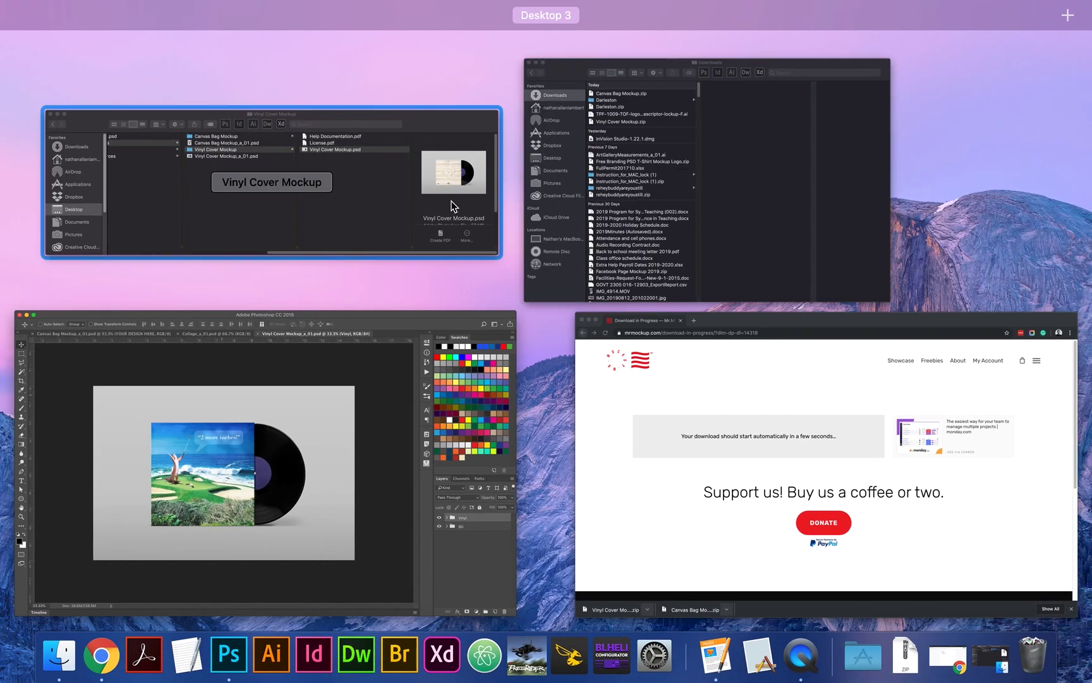
{"action": "left_click", "coordinate": [454, 207]}
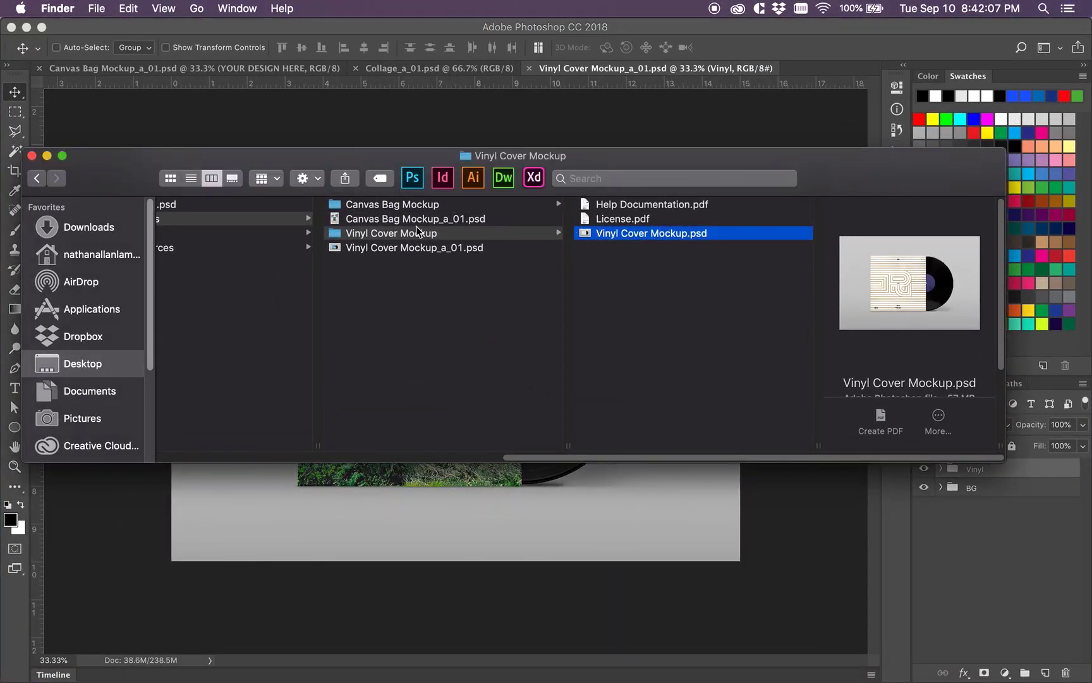
{"action": "left_click", "coordinate": [531, 249]}
{"action": "left_click", "coordinate": [486, 234]}
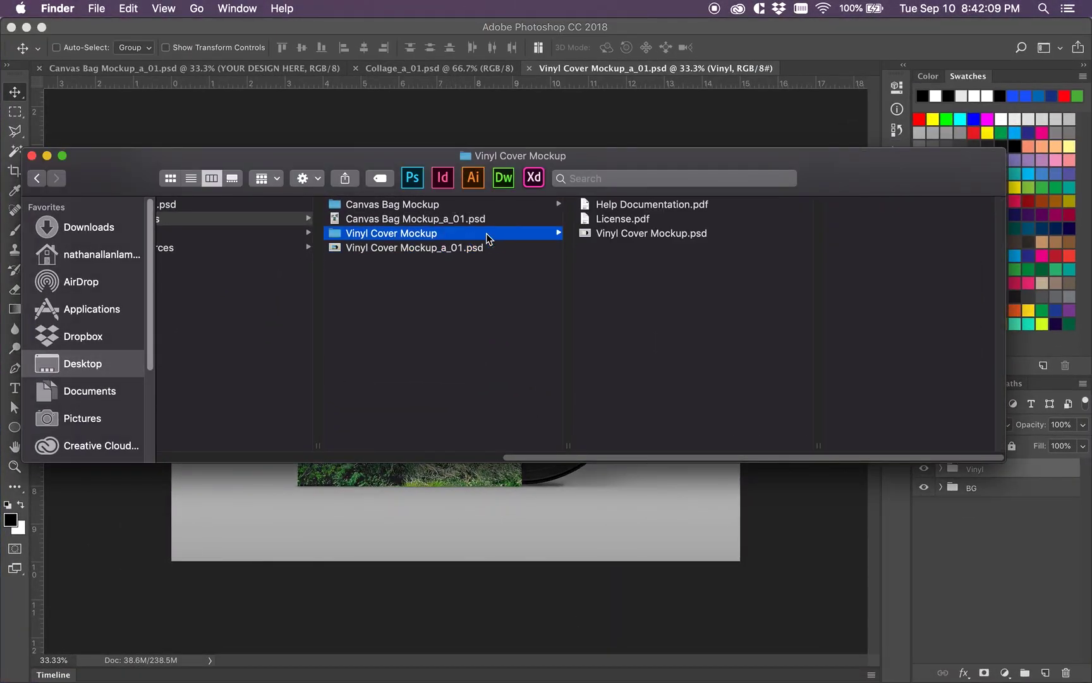
{"action": "left_click_drag", "start_coordinate": [512, 457], "coordinate": [465, 455]}
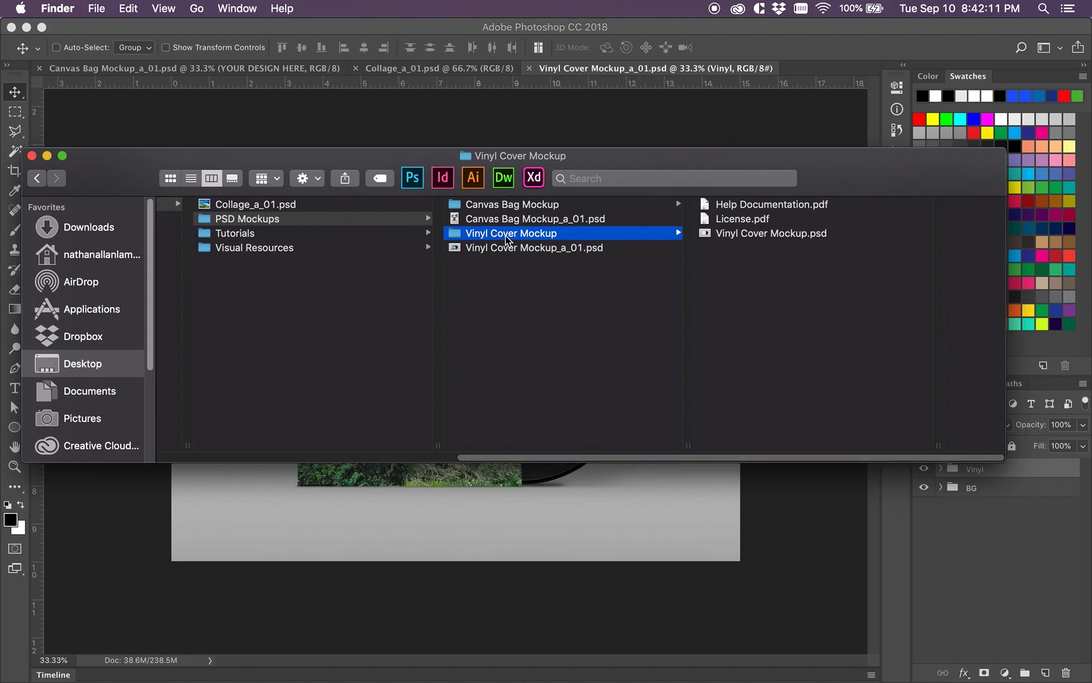
{"action": "left_click", "coordinate": [765, 233]}
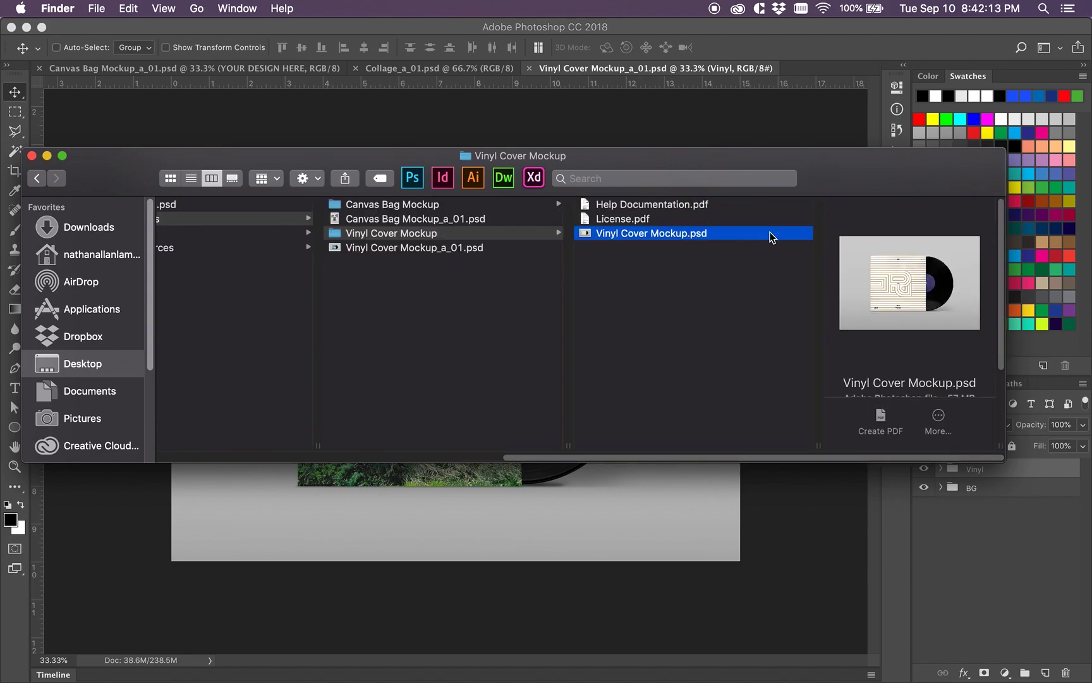
{"action": "left_click", "coordinate": [462, 249]}
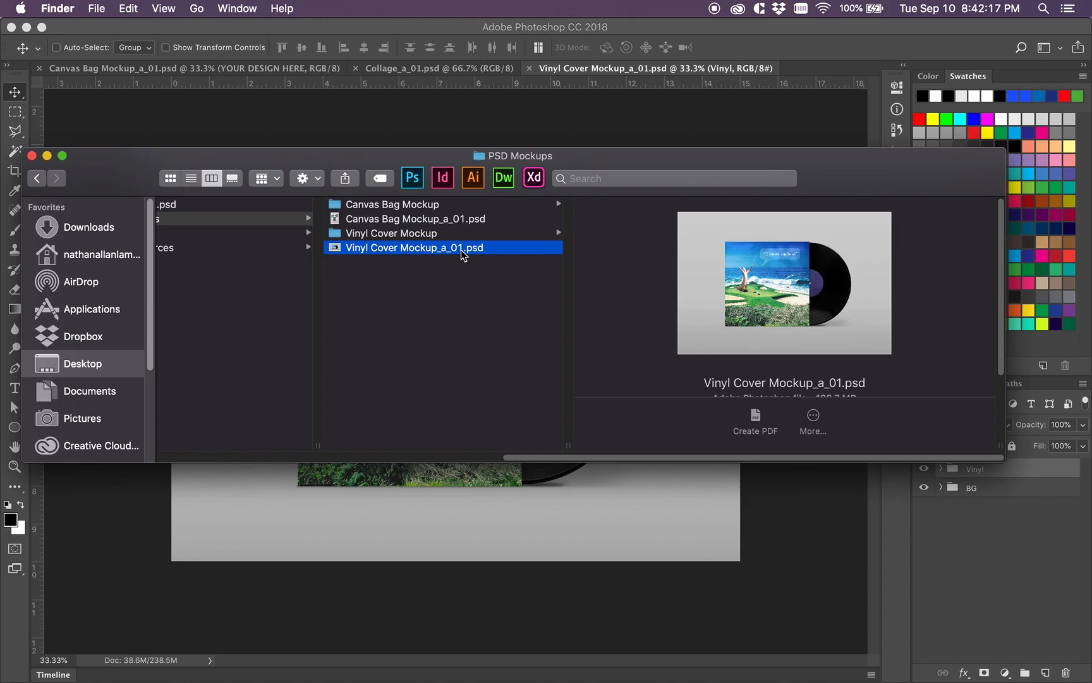
{"action": "key", "text": "space"}
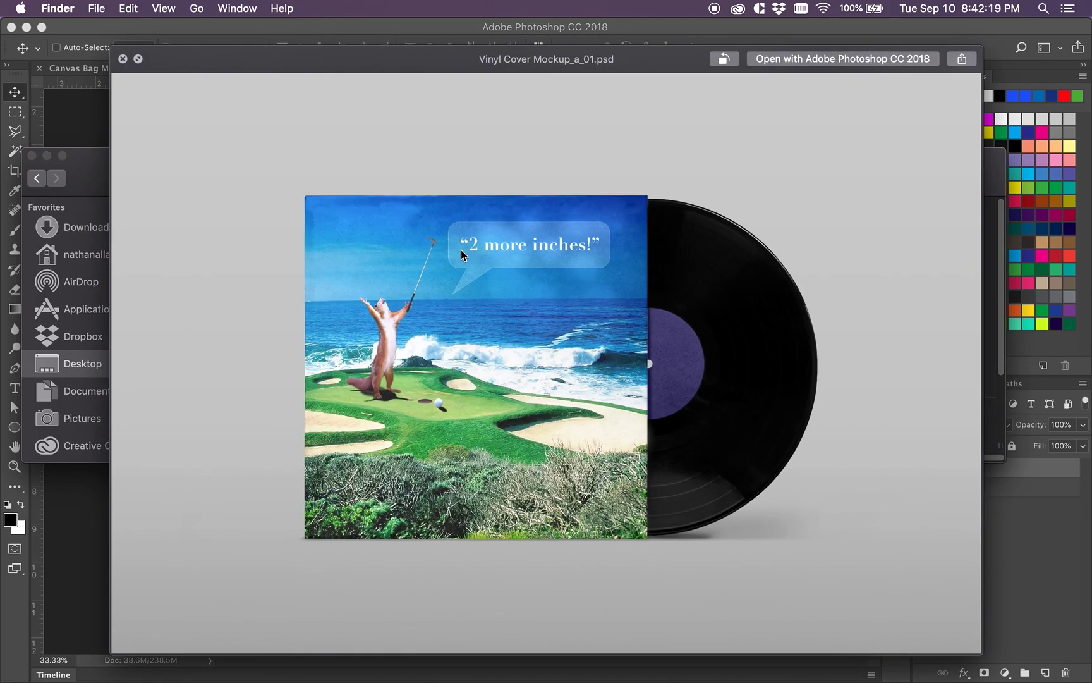
{"action": "key", "text": "space"}
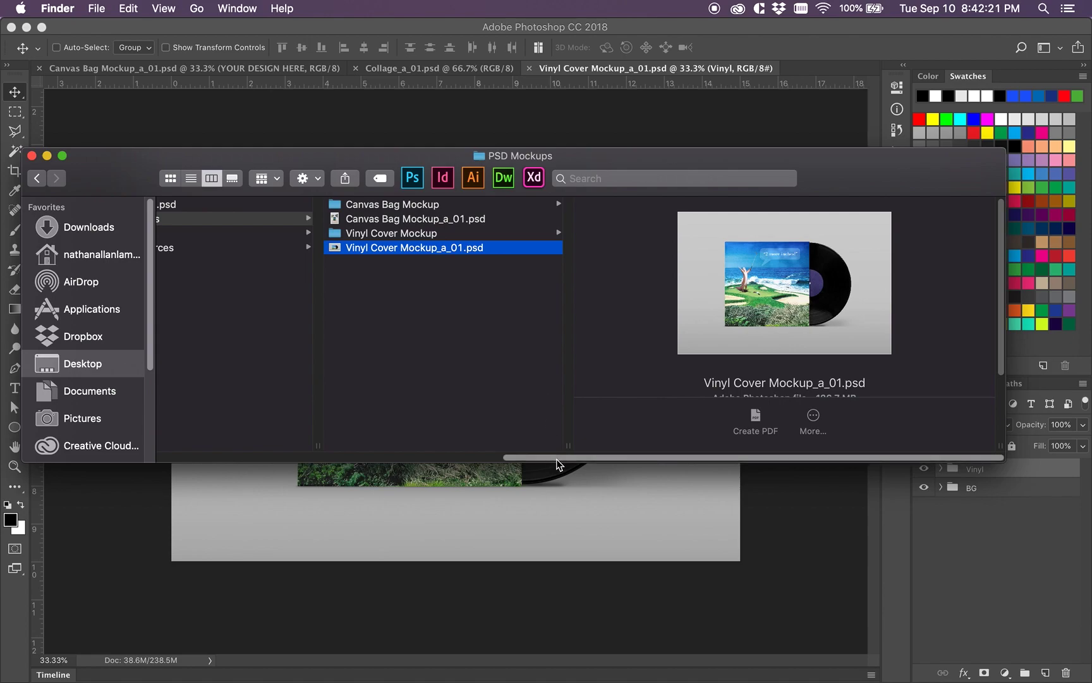
{"action": "left_click_drag", "start_coordinate": [556, 458], "coordinate": [447, 452]}
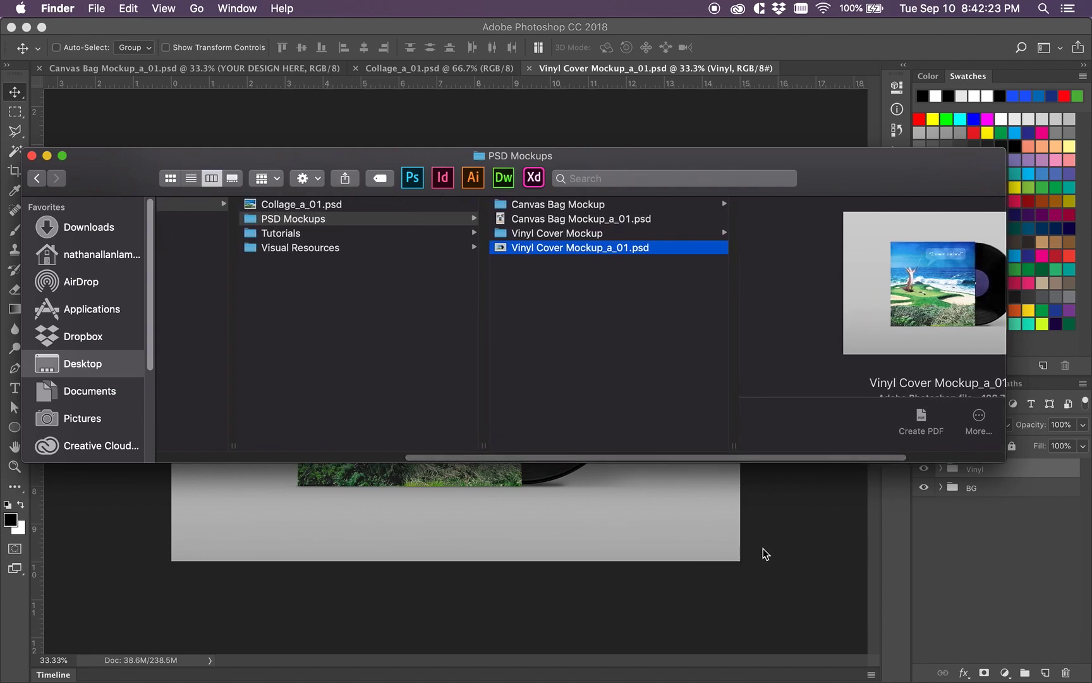